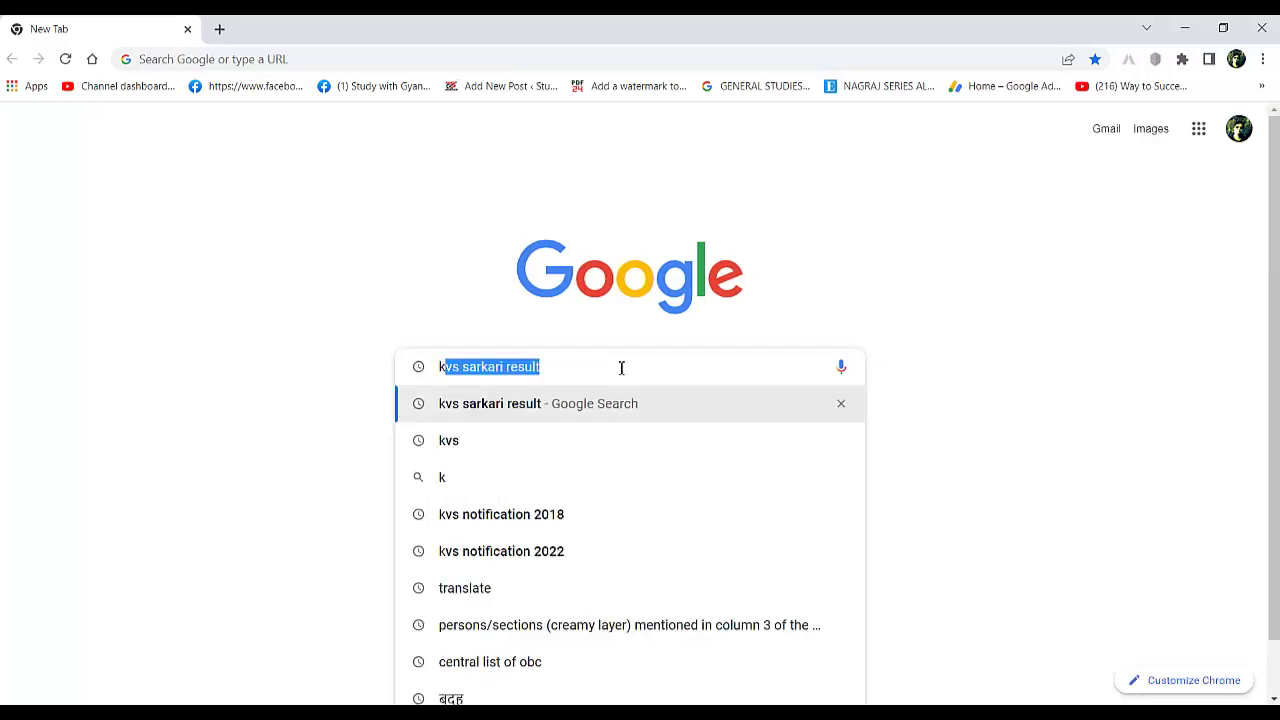
- Search Google for 'kvs' to reach the Kendriya Vidyalaya Sangathan website
{"action": "key", "text": "Delete"}
{"action": "key", "text": "Return"}
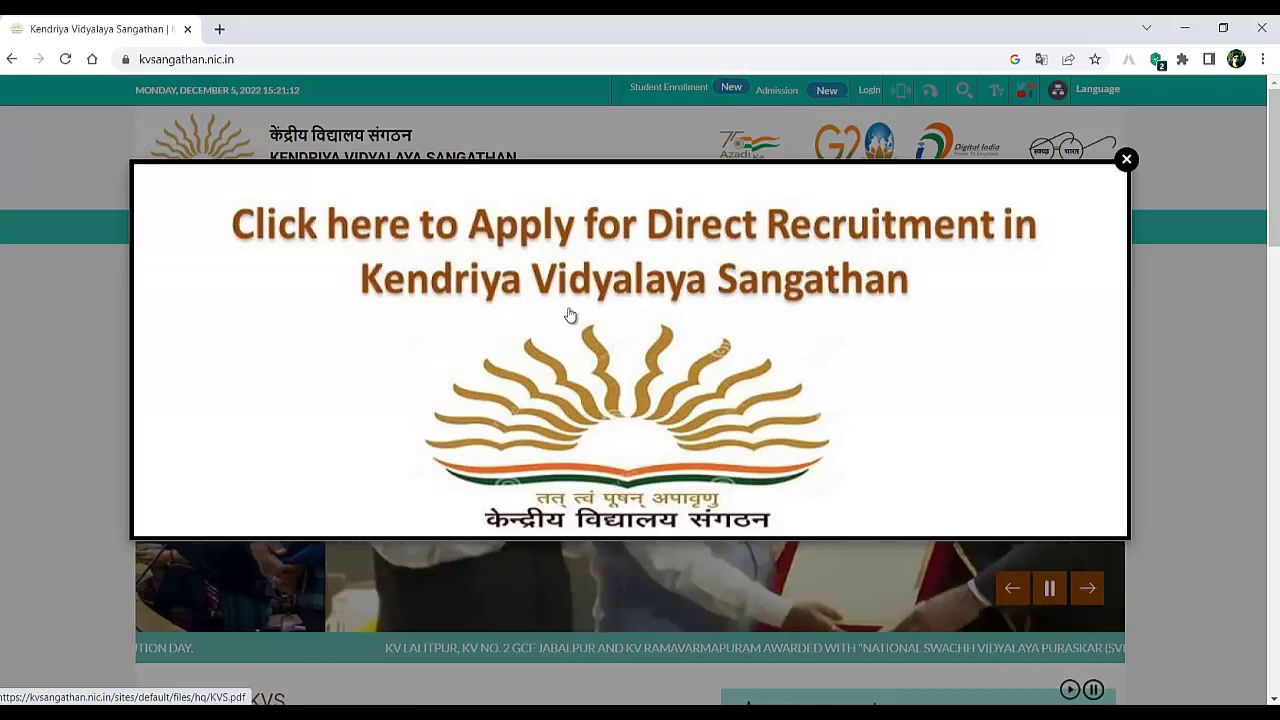
- Open KVS.pdf at 150% zoom and follow the TGT and Primary Teacher 2022 application link
{"action": "left_click", "coordinate": [540, 280]}
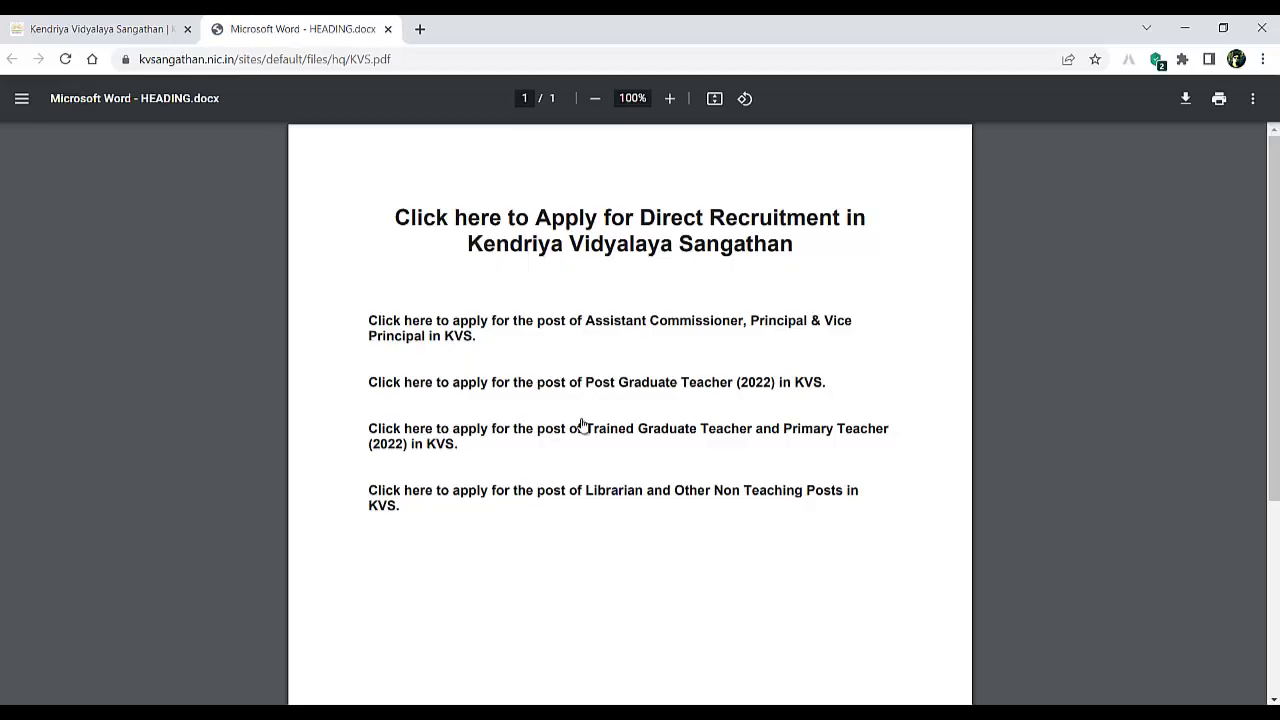
{"action": "left_click", "coordinate": [670, 98]}
{"action": "left_click", "coordinate": [670, 98]}
{"action": "left_click", "coordinate": [670, 98]}
{"action": "scroll", "coordinate": [640, 260], "scroll_direction": "down", "scroll_amount": 2}
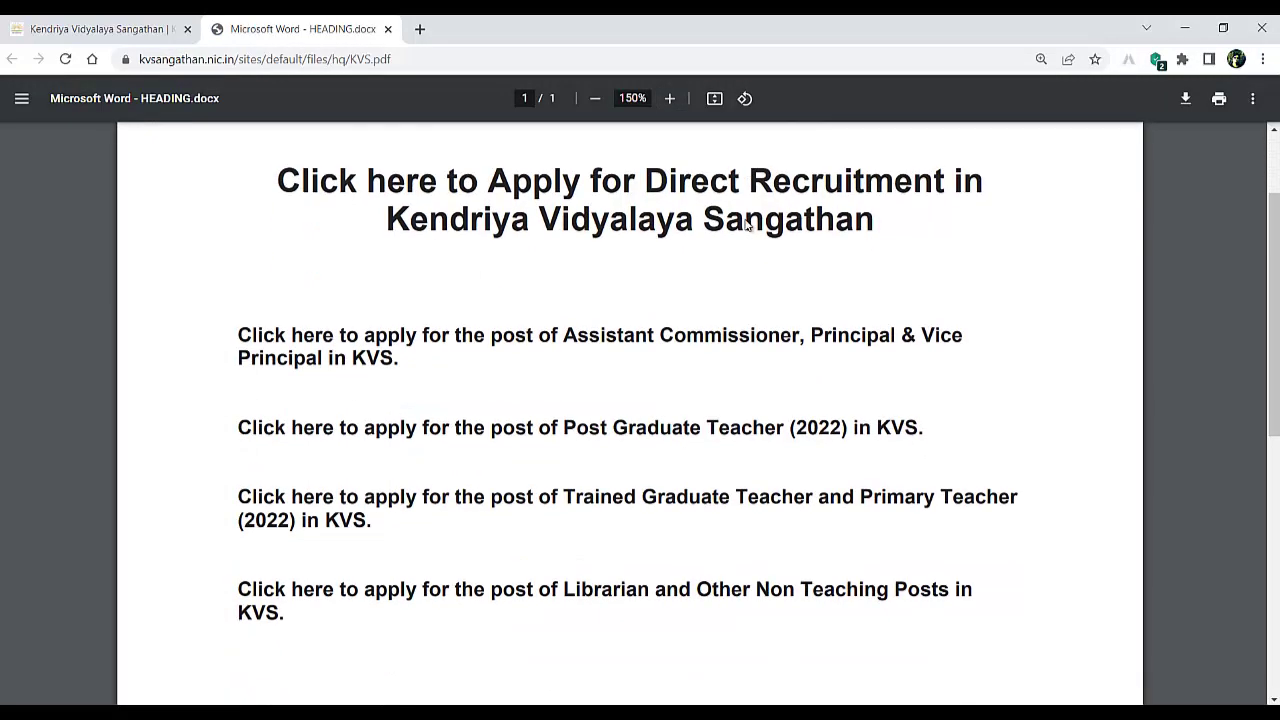
{"action": "scroll", "coordinate": [643, 283], "scroll_direction": "up", "scroll_amount": 1}
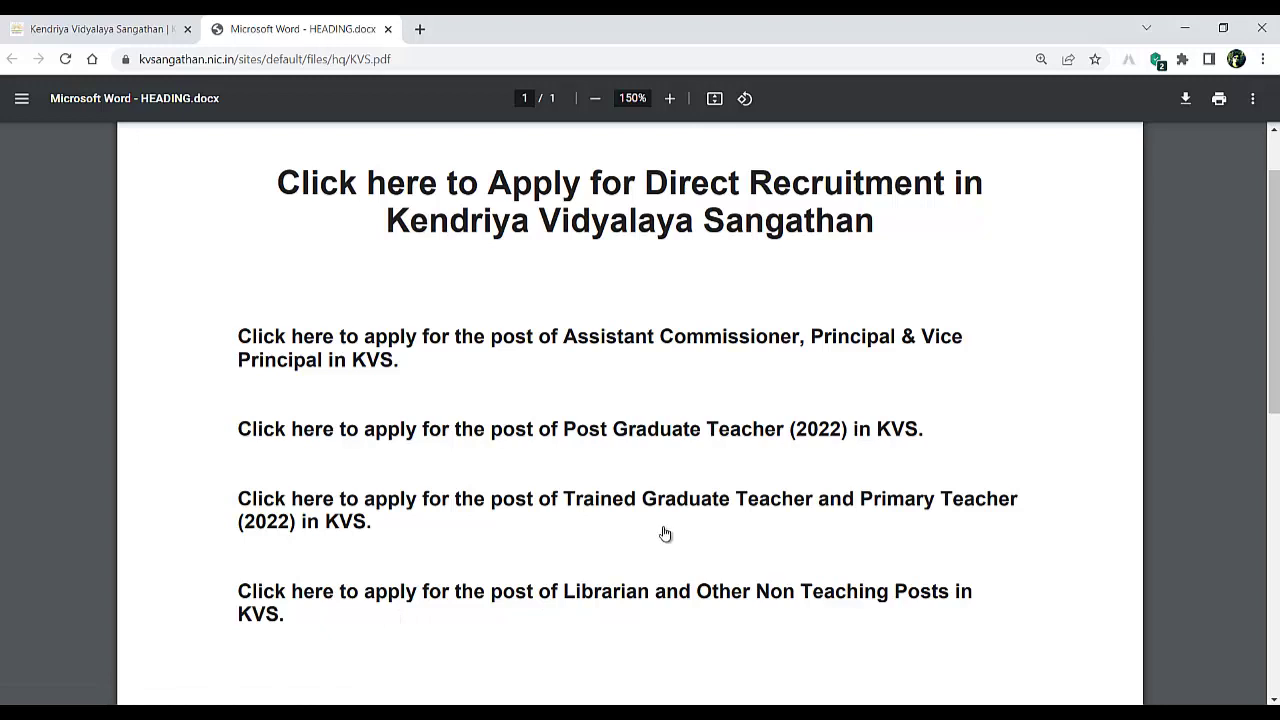
{"action": "left_click", "coordinate": [375, 500]}
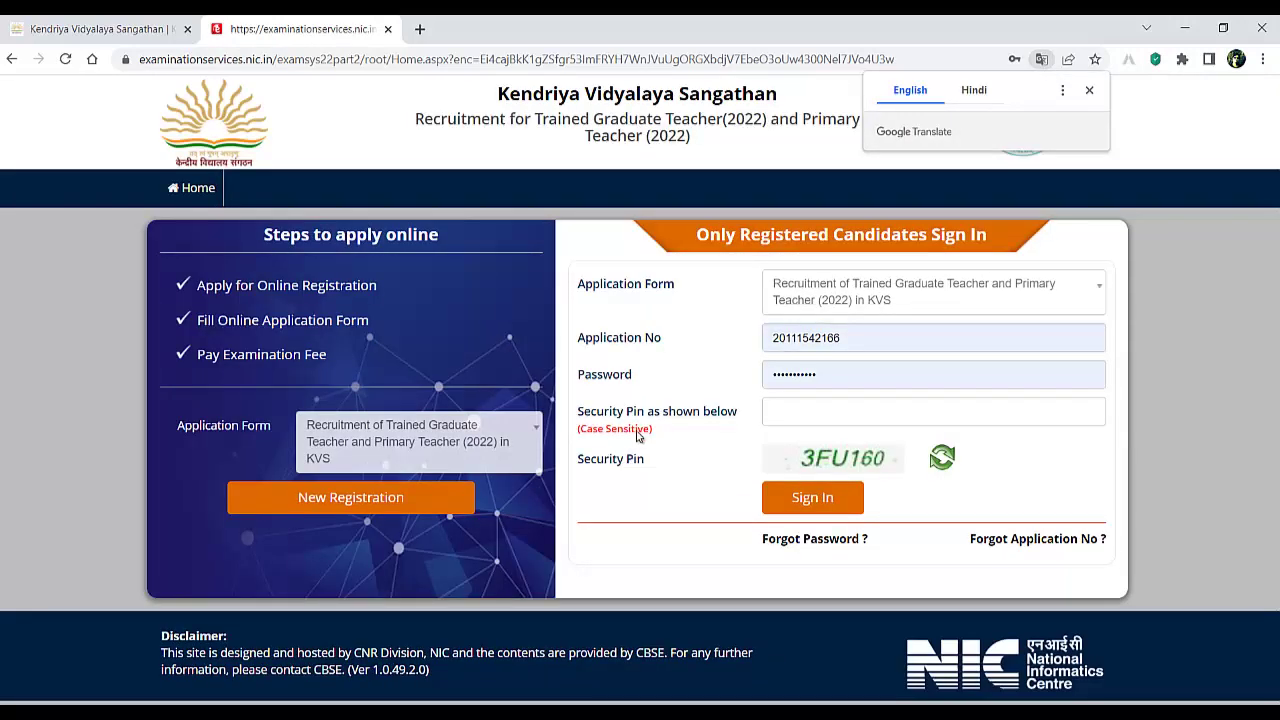
- Dismiss the translation offer and start a New Registration for TGT and Primary Teacher 2022
{"action": "left_click", "coordinate": [1089, 90]}
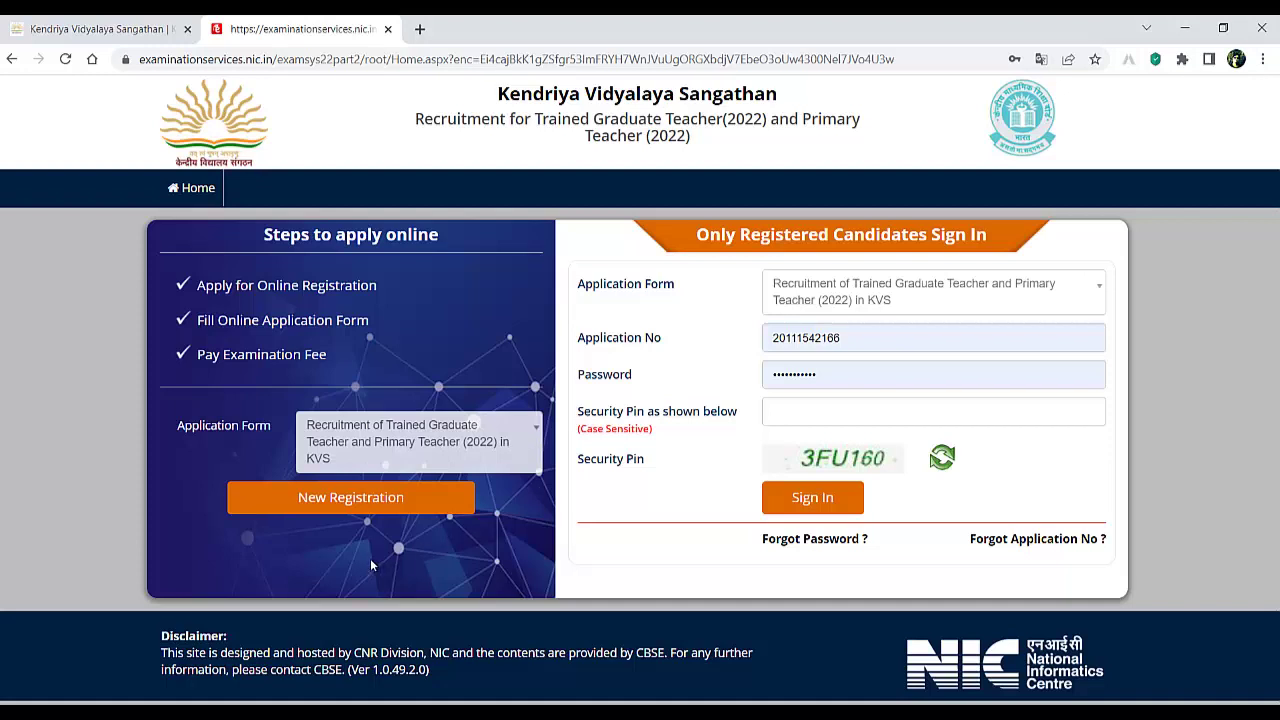
{"action": "left_click", "coordinate": [345, 500]}
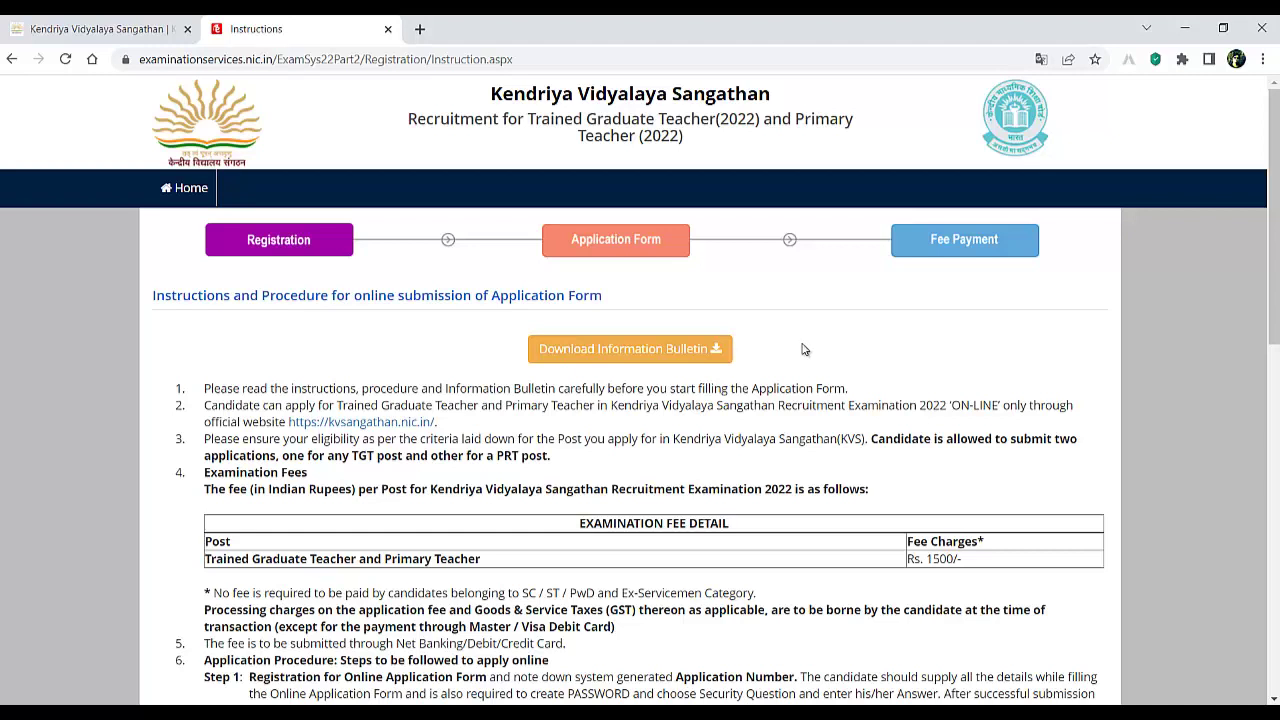
{"action": "left_click", "coordinate": [118, 35]}
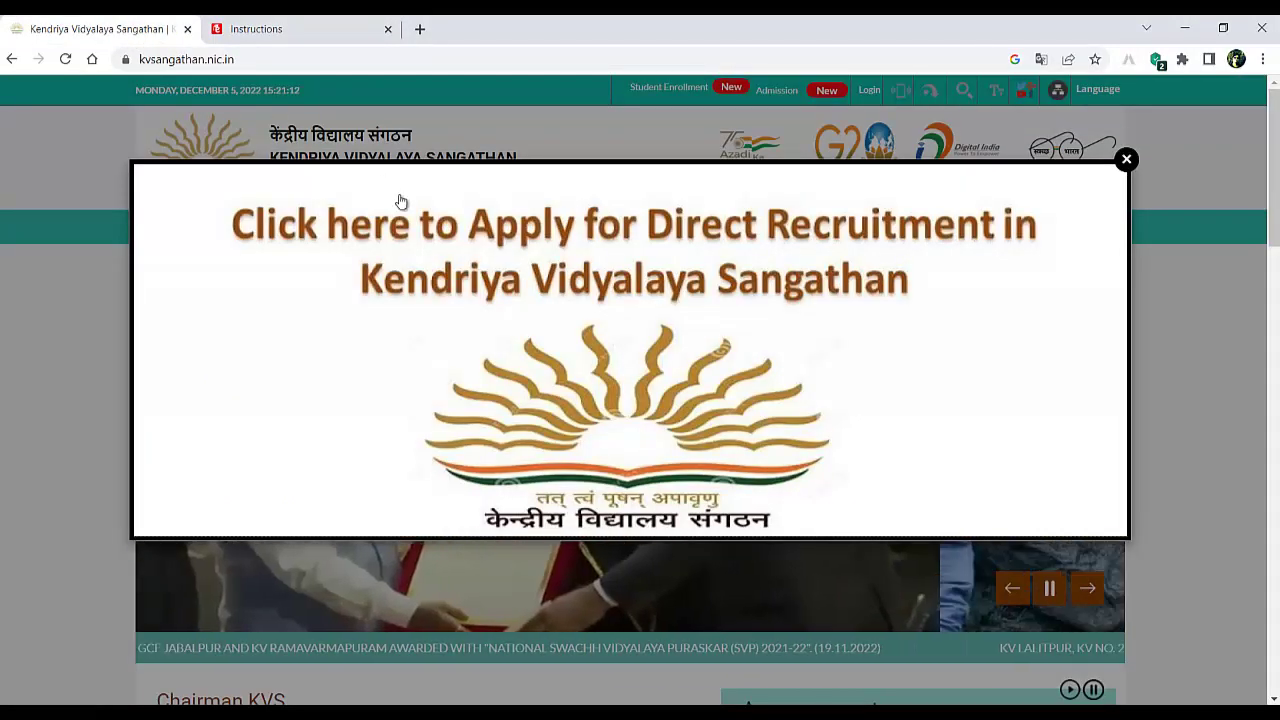
{"action": "left_click", "coordinate": [1125, 161]}
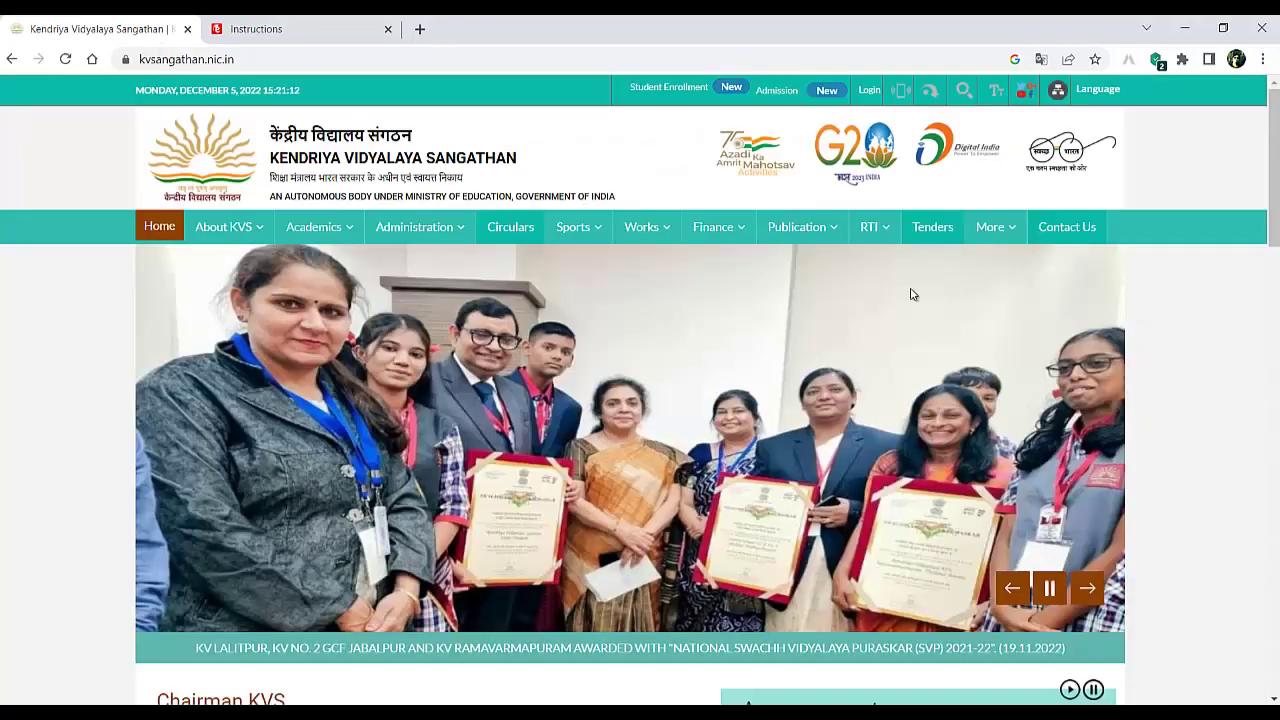
{"action": "scroll", "coordinate": [910, 295], "scroll_direction": "down", "scroll_amount": 8}
{"action": "scroll", "coordinate": [880, 300], "scroll_direction": "up", "scroll_amount": 3}
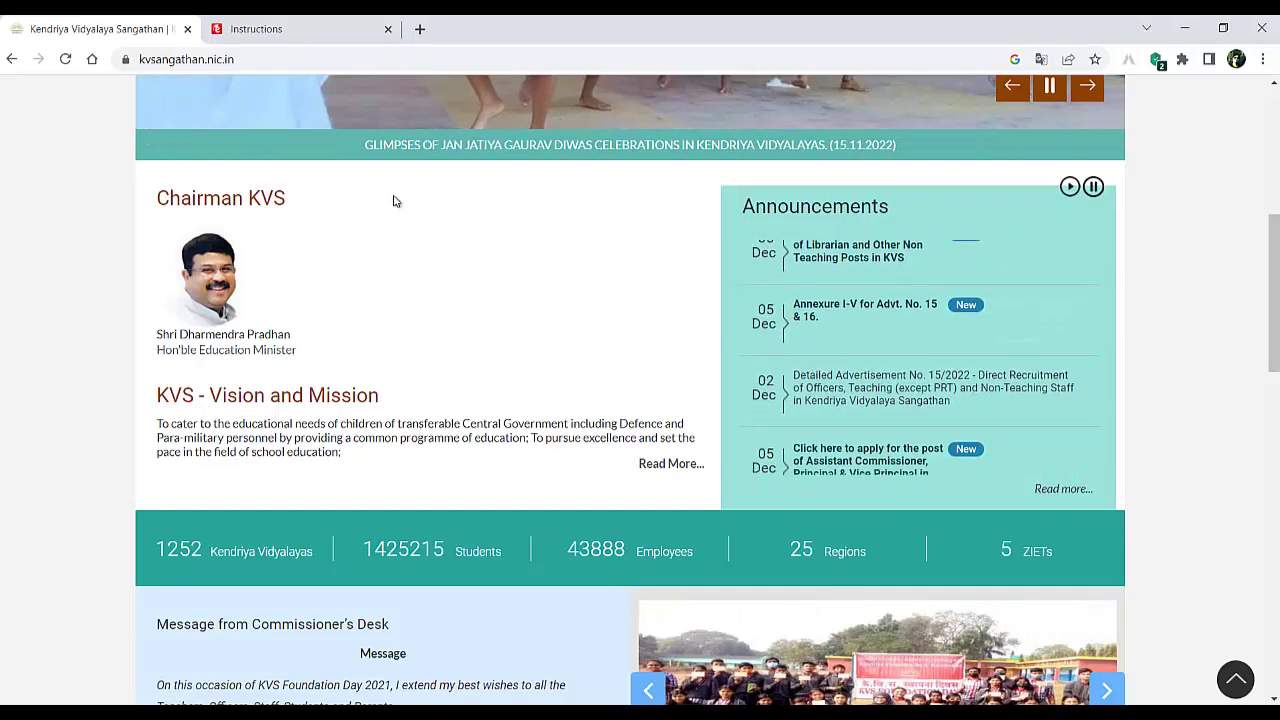
{"action": "left_click", "coordinate": [300, 32]}
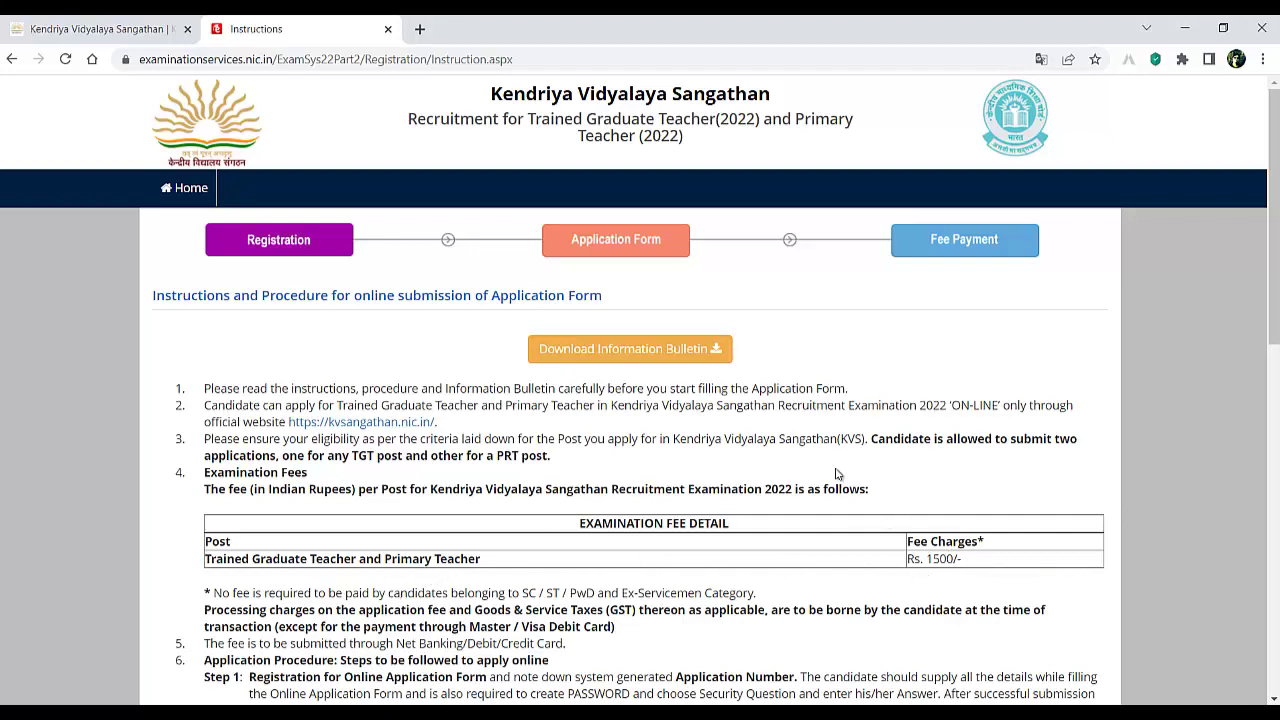
- Read through the instructions, highlighting the 8–13 character and special-character password rules
{"action": "scroll", "coordinate": [815, 445], "scroll_direction": "down", "scroll_amount": 2}
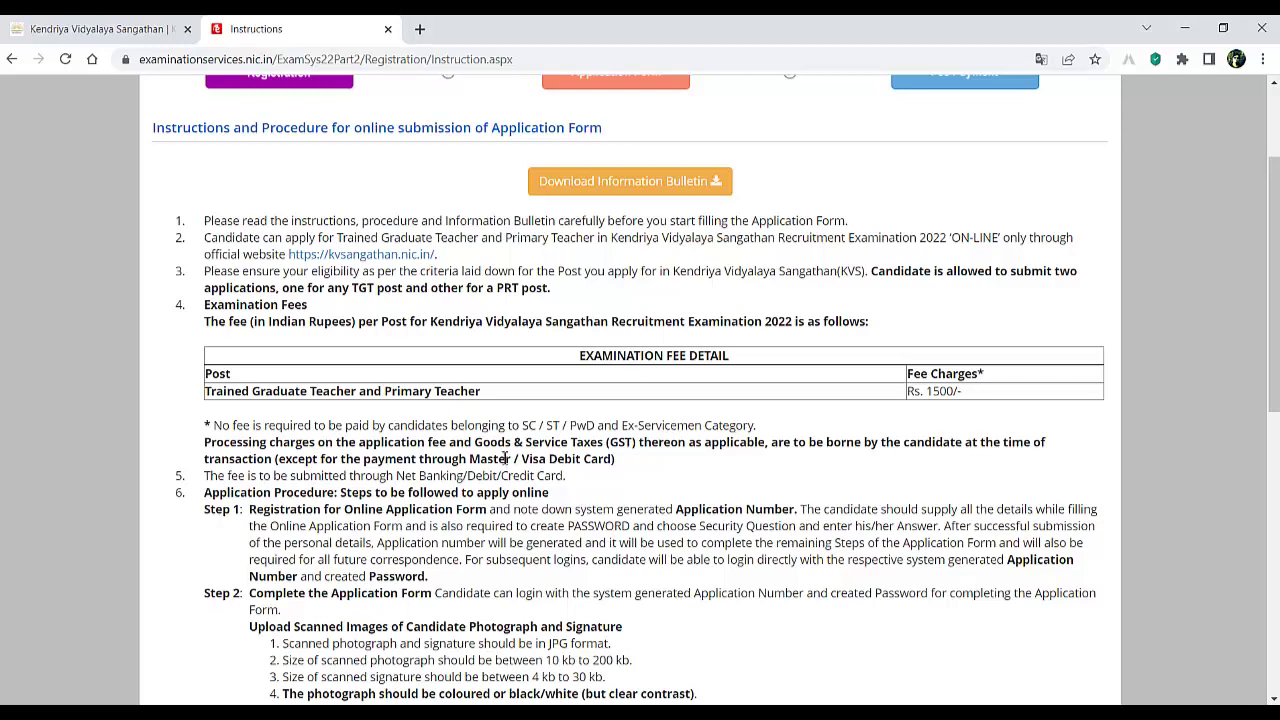
{"action": "scroll", "coordinate": [531, 435], "scroll_direction": "down", "scroll_amount": 3}
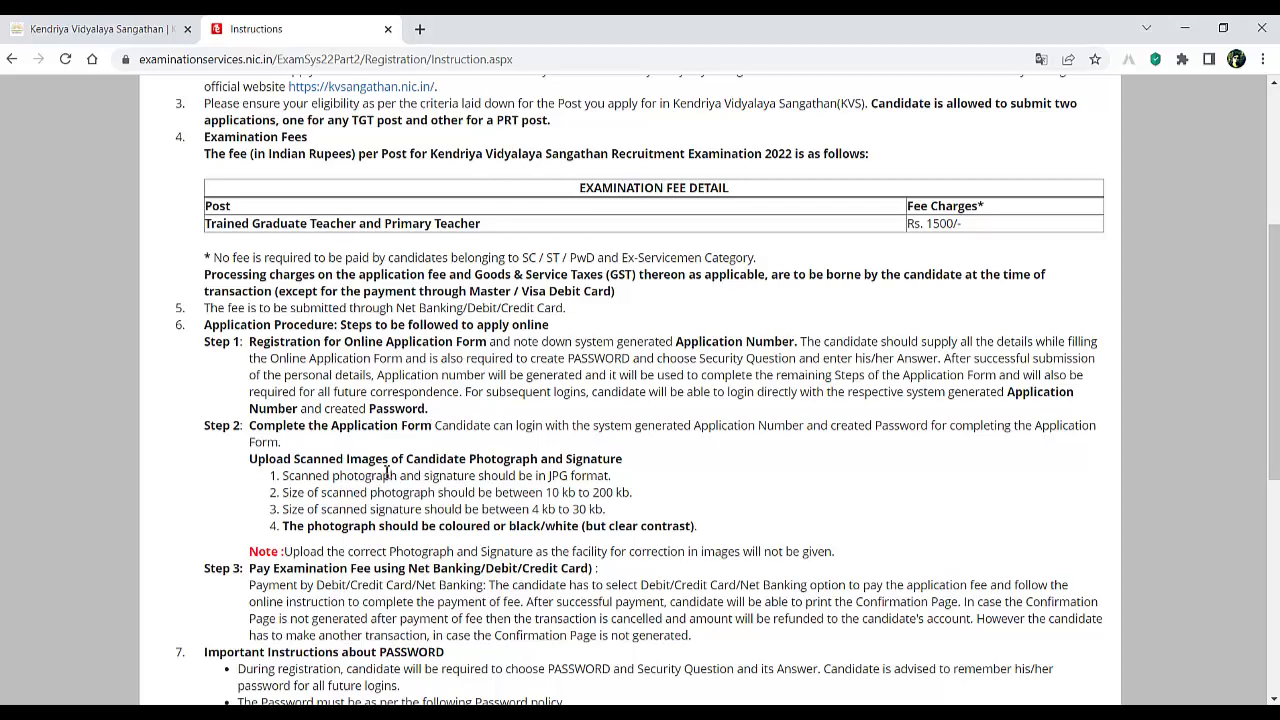
{"action": "scroll", "coordinate": [386, 474], "scroll_direction": "down", "scroll_amount": 2}
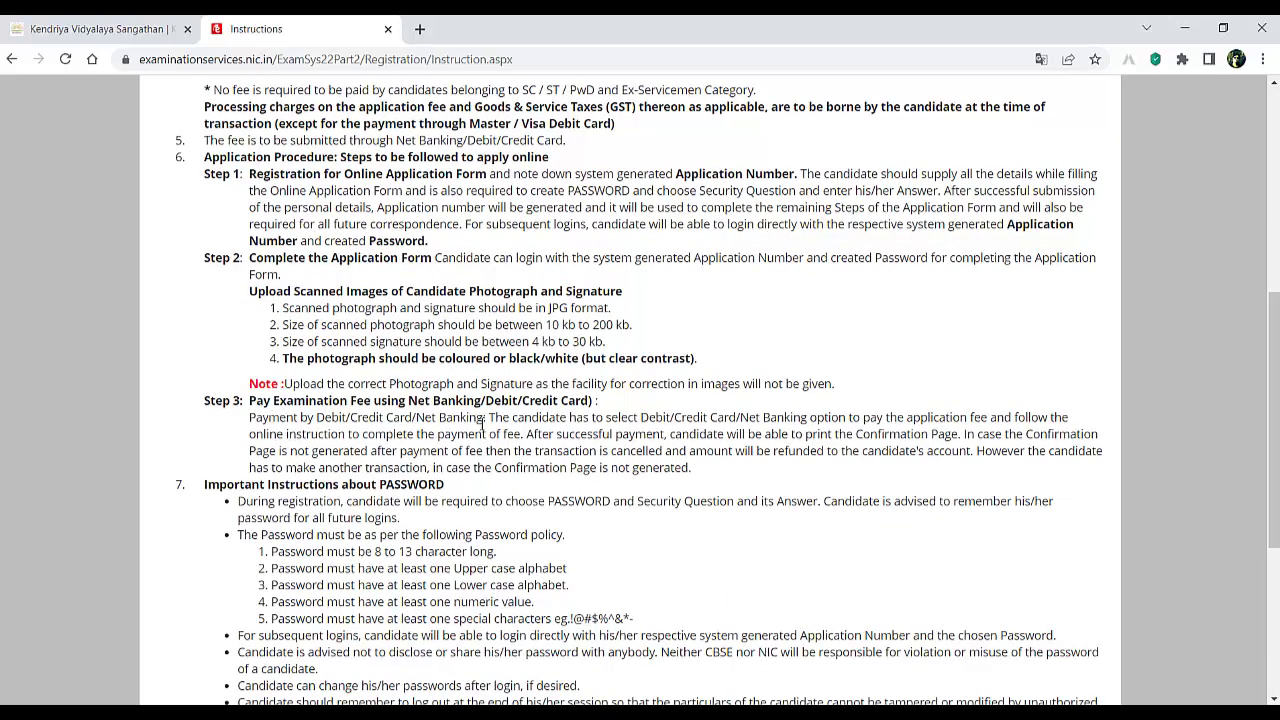
{"action": "scroll", "coordinate": [483, 424], "scroll_direction": "down", "scroll_amount": 2}
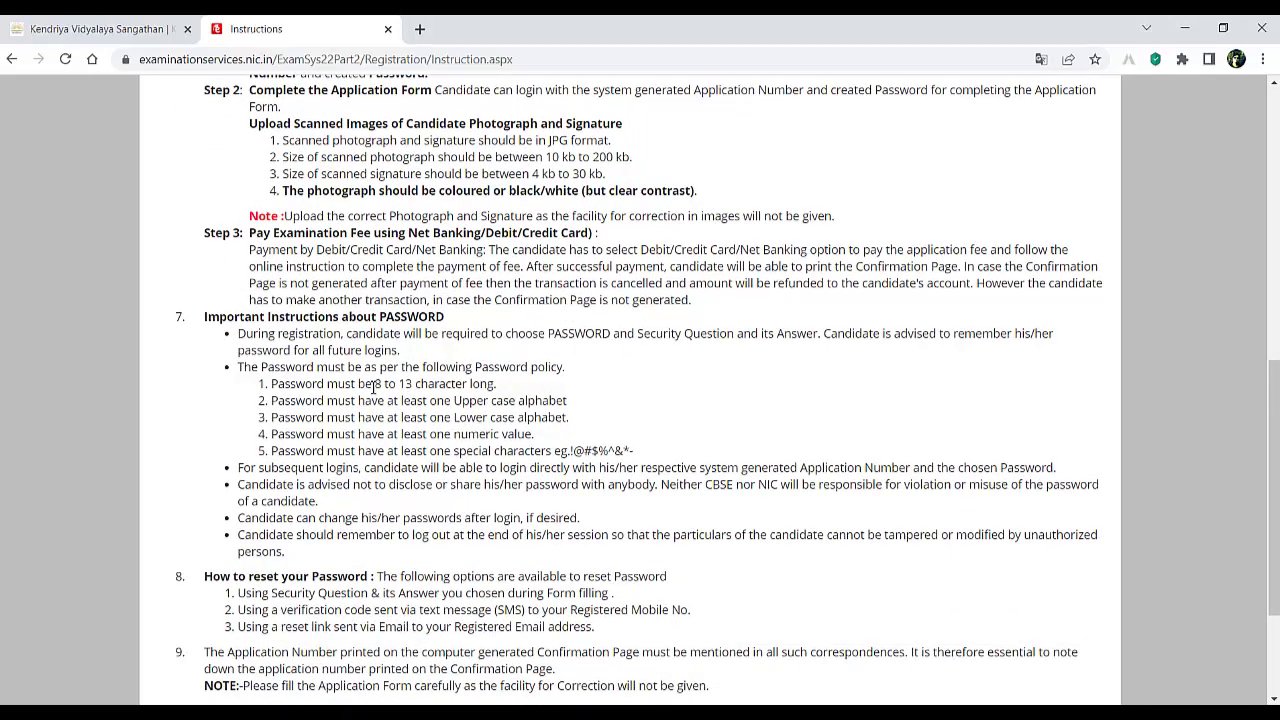
{"action": "left_click_drag", "start_coordinate": [373, 386], "coordinate": [421, 386]}
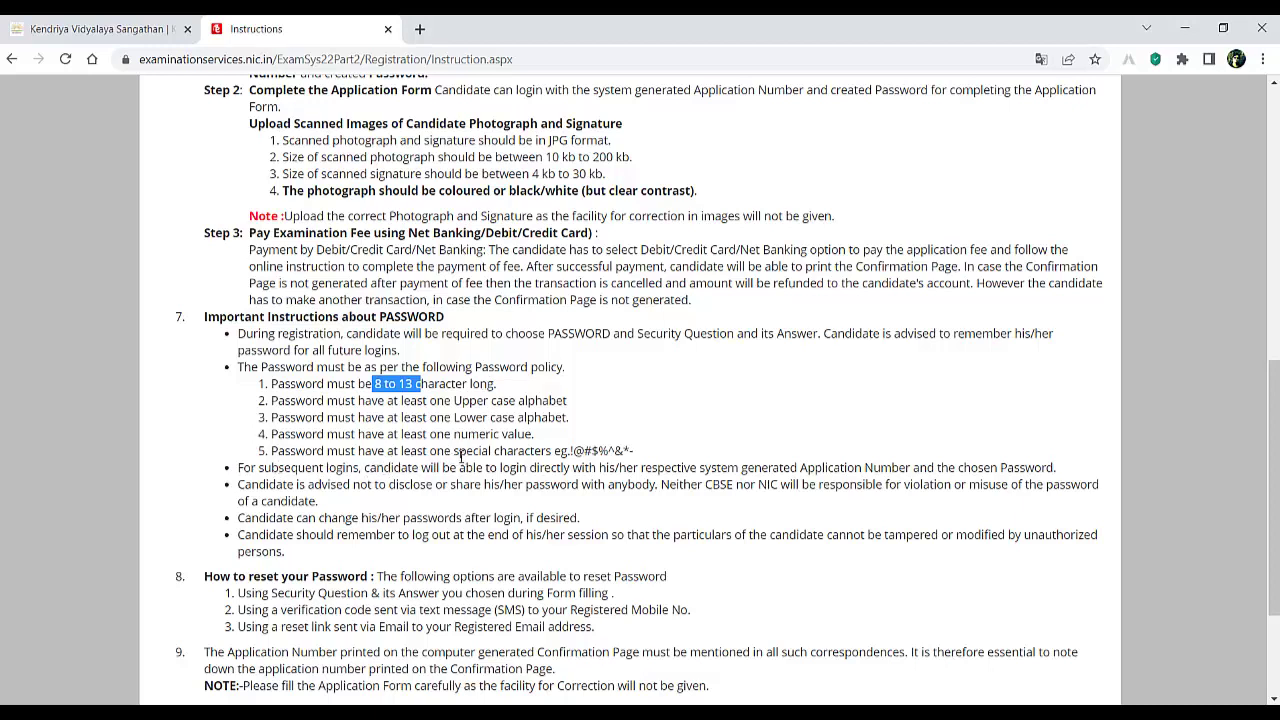
{"action": "left_click_drag", "start_coordinate": [455, 456], "coordinate": [581, 456]}
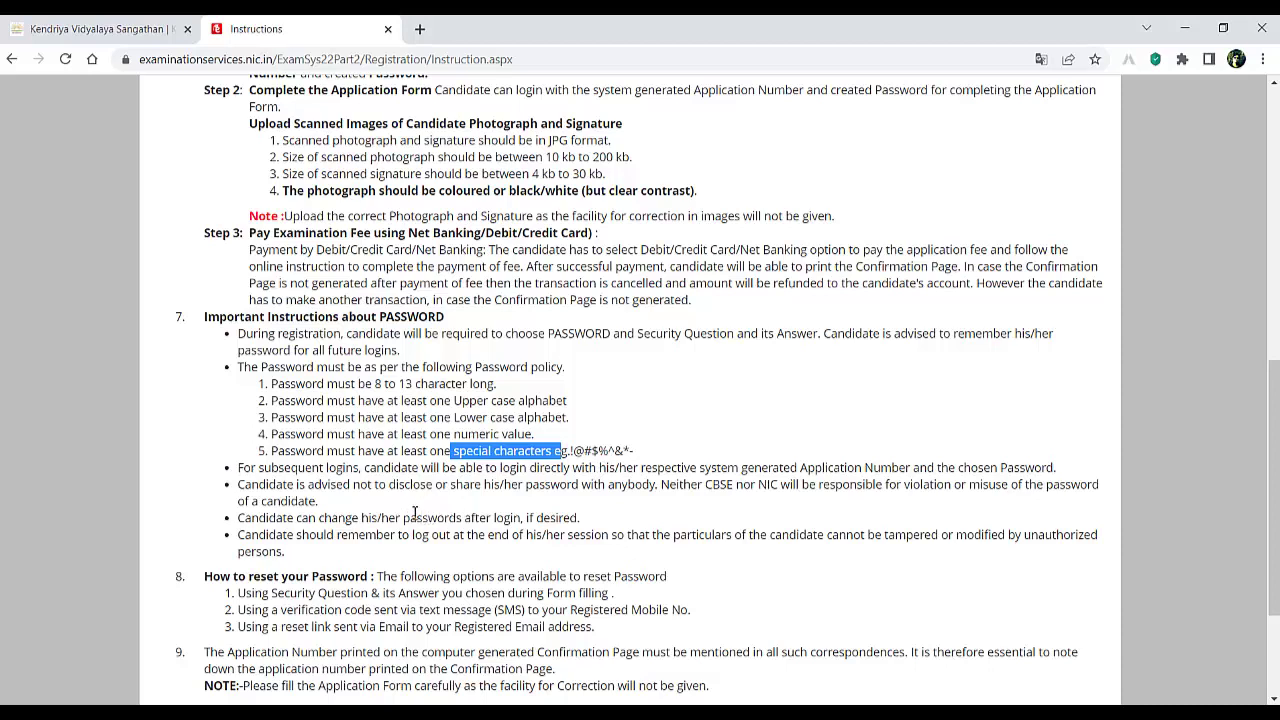
- Tick the declaration of having read the instructions and proceed to the application form
{"action": "scroll", "coordinate": [549, 465], "scroll_direction": "down", "scroll_amount": 1}
{"action": "scroll", "coordinate": [549, 465], "scroll_direction": "down", "scroll_amount": 3}
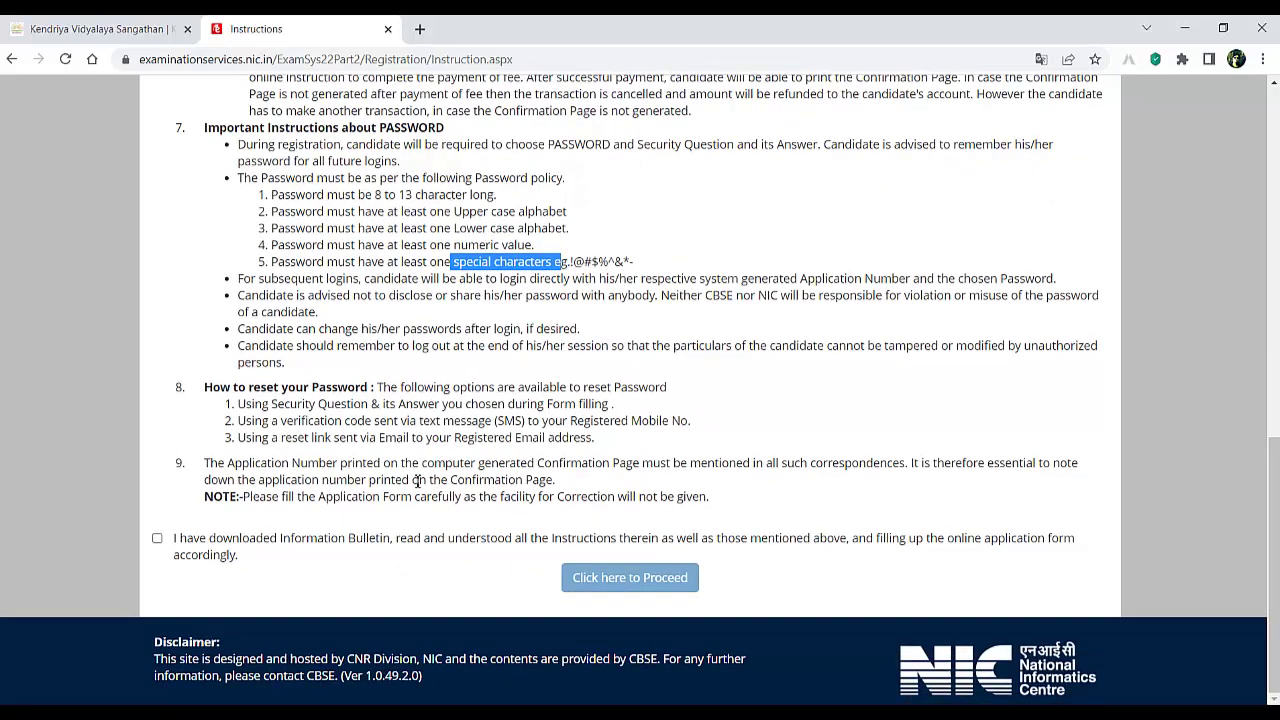
{"action": "left_click", "coordinate": [157, 540]}
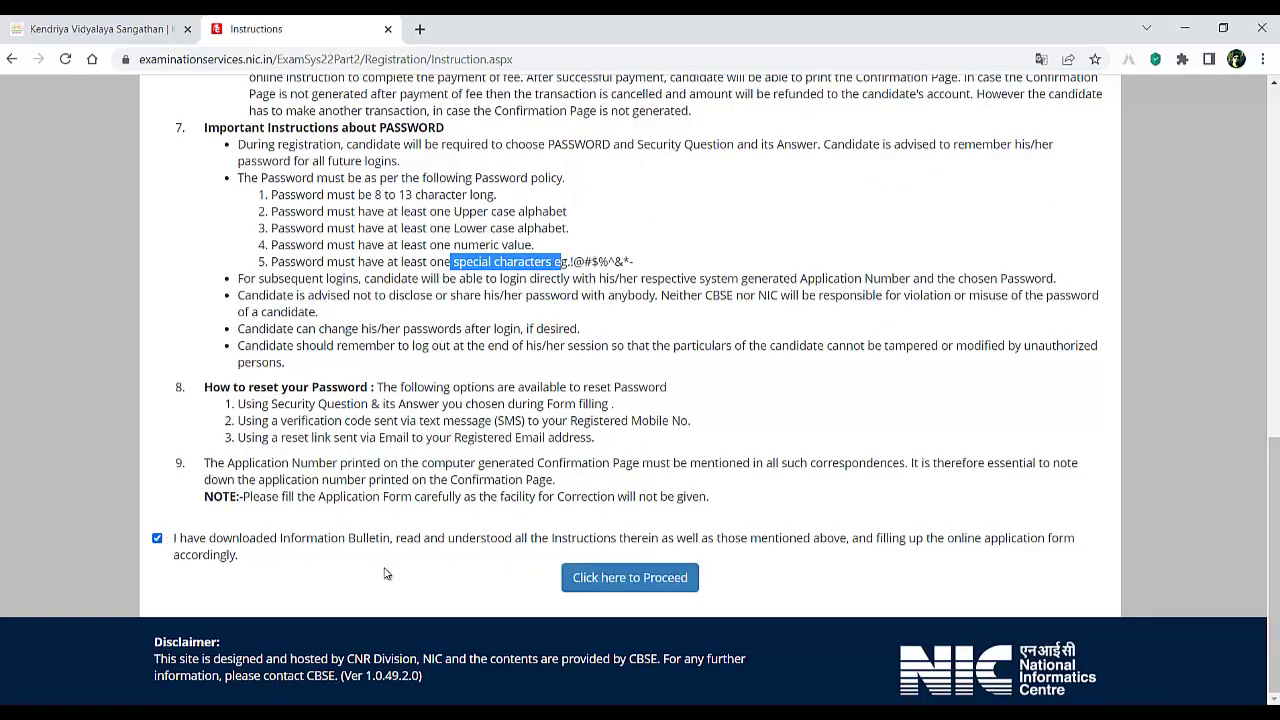
{"action": "left_click", "coordinate": [628, 580]}
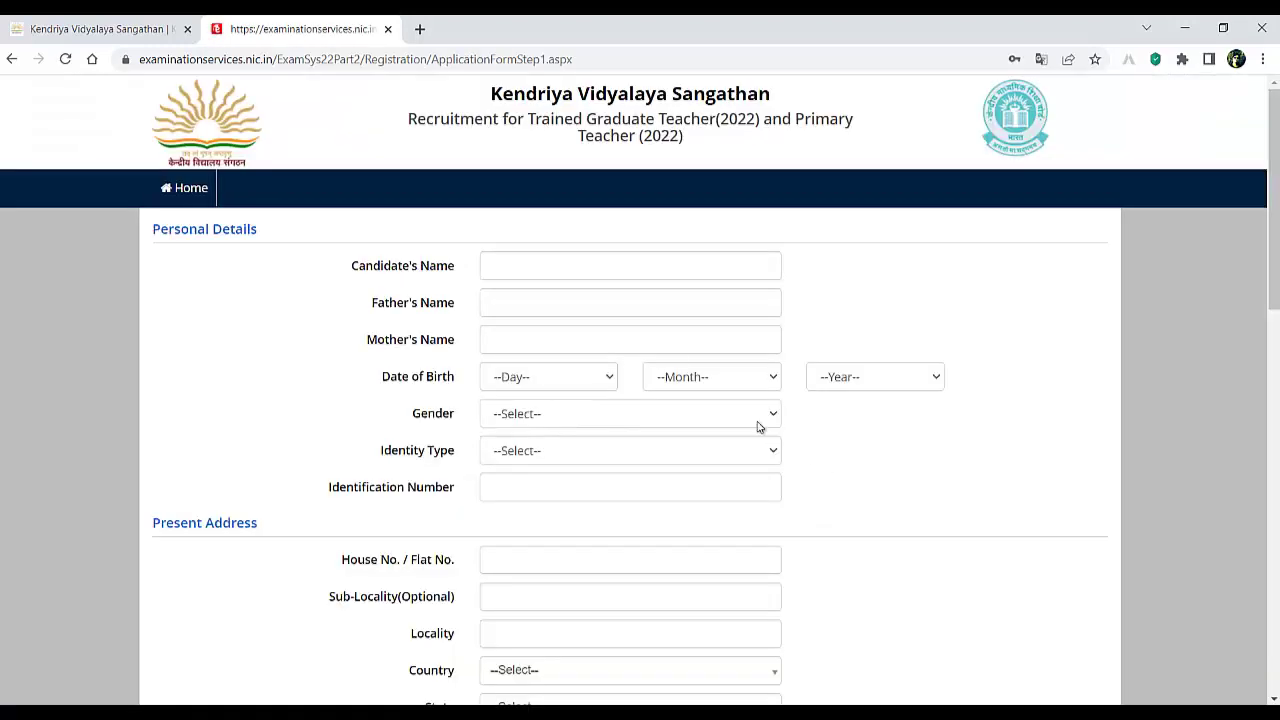
{"action": "left_click", "coordinate": [523, 266]}
{"action": "left_click", "coordinate": [526, 305]}
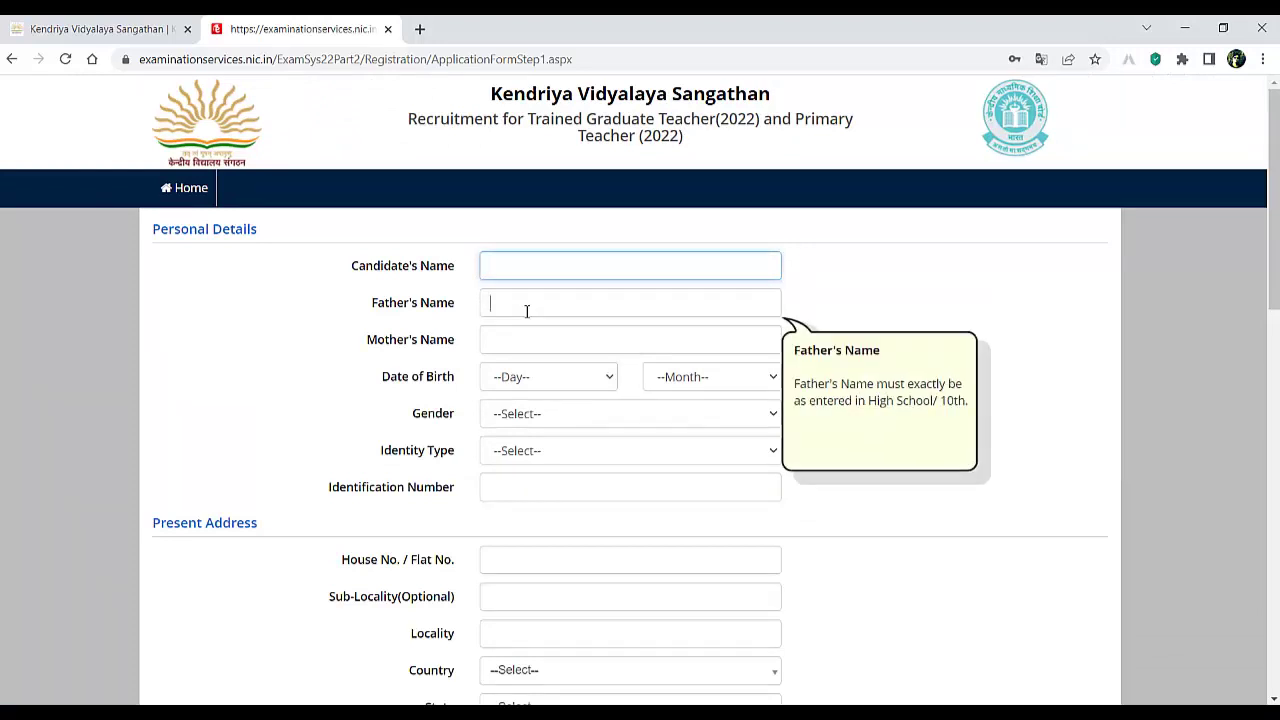
{"action": "left_click", "coordinate": [534, 337]}
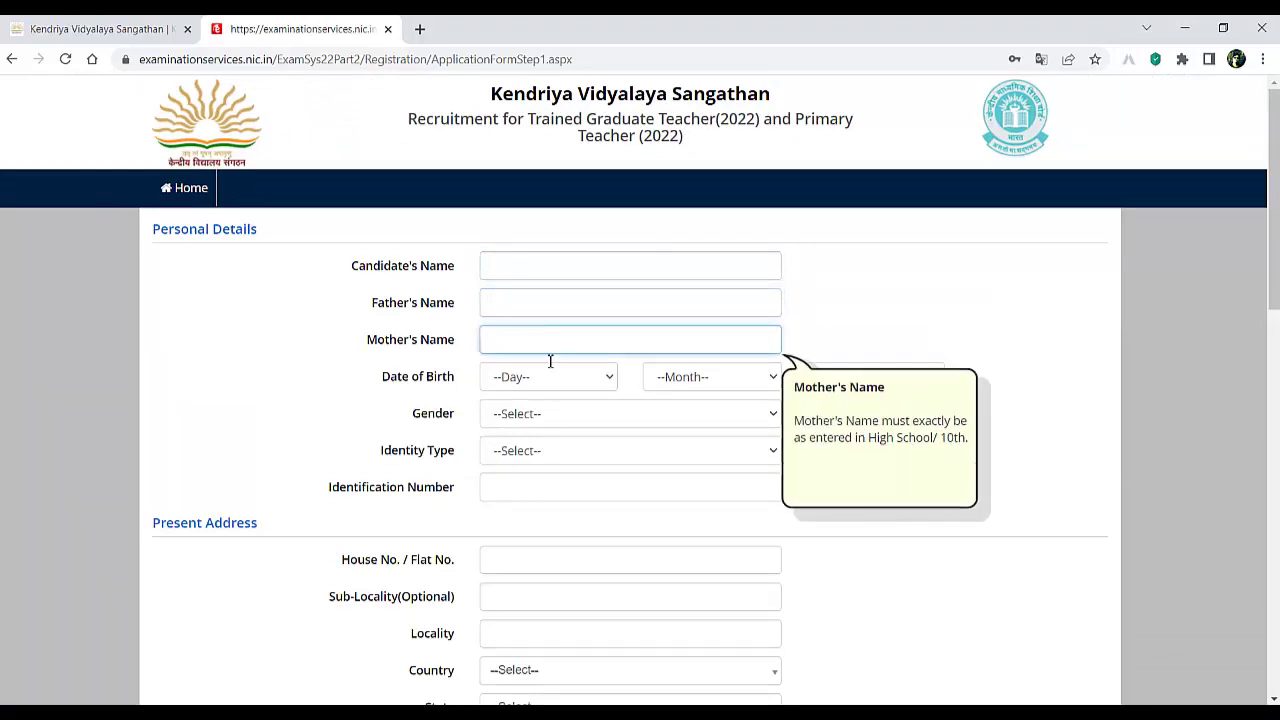
{"action": "left_click", "coordinate": [563, 422]}
{"action": "left_click", "coordinate": [563, 430]}
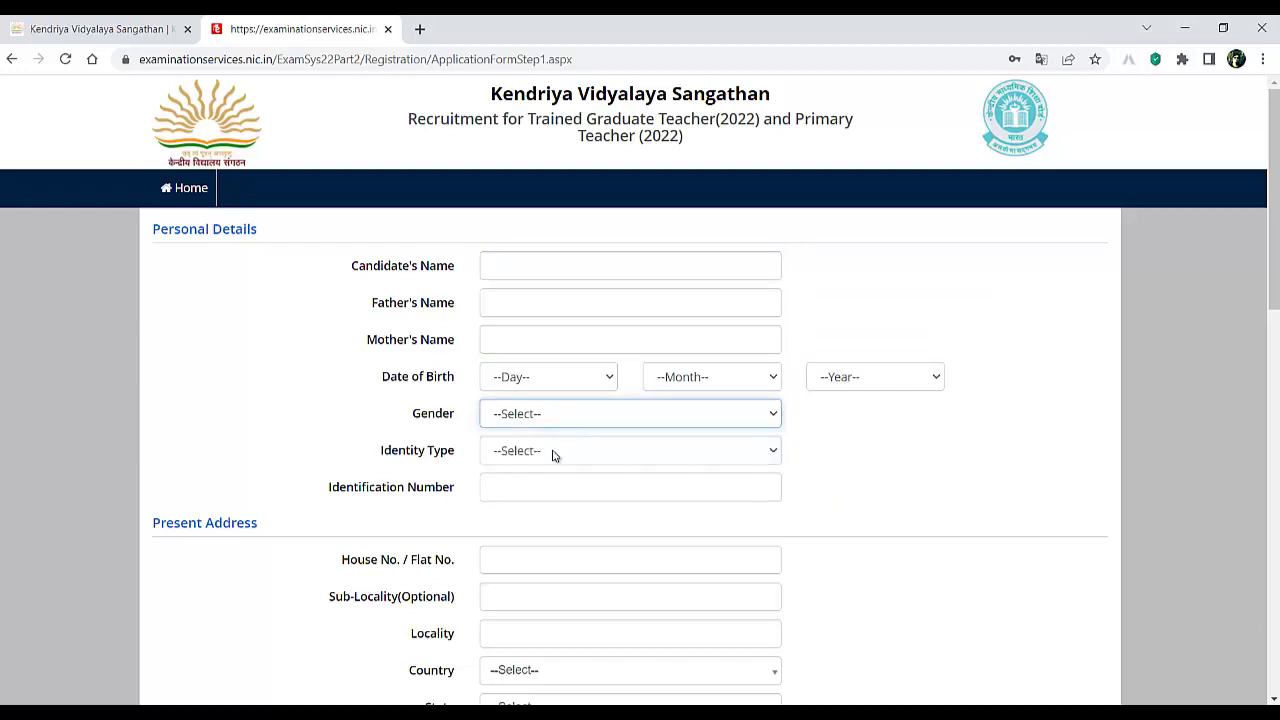
{"action": "left_click", "coordinate": [555, 456]}
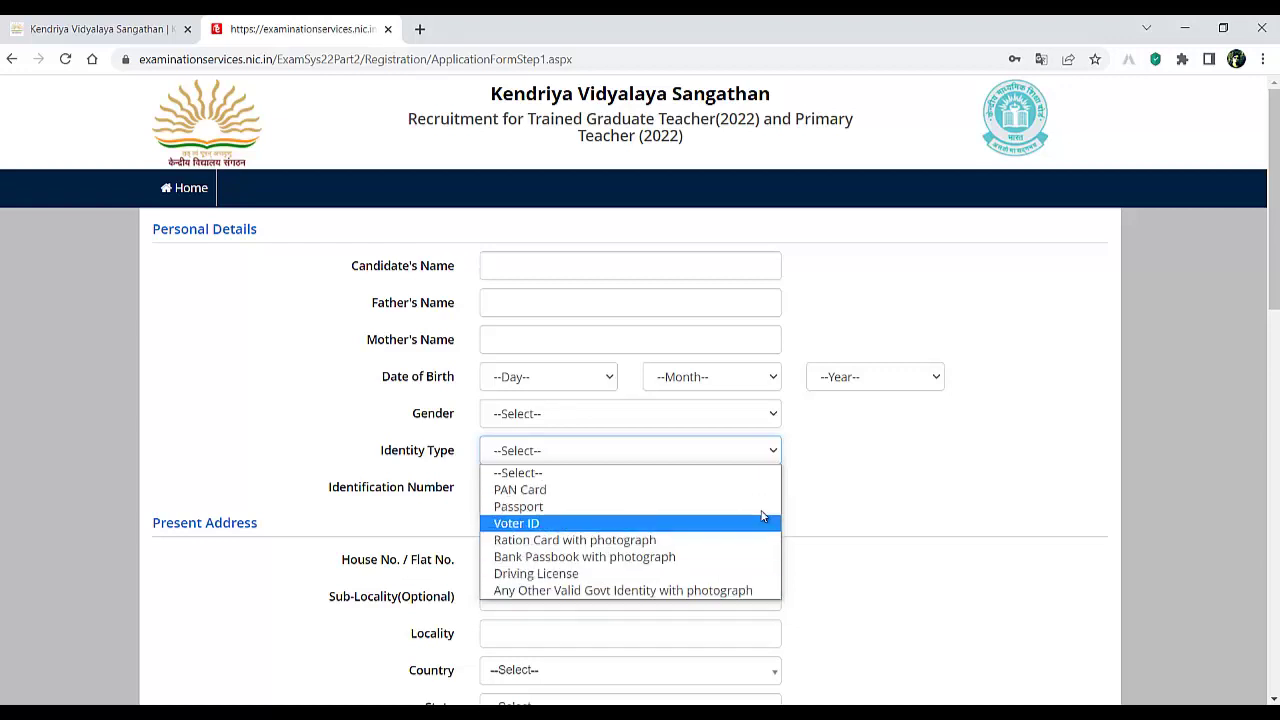
{"action": "left_click", "coordinate": [670, 489]}
{"action": "left_click", "coordinate": [551, 488]}
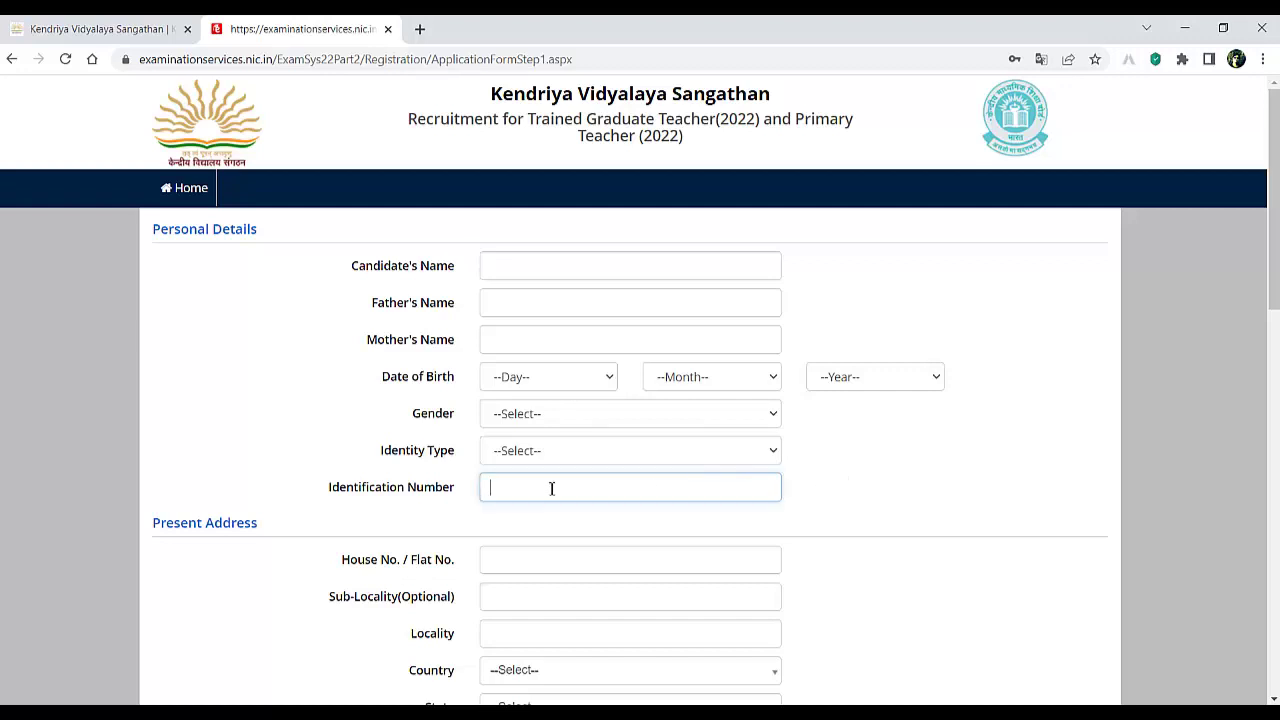
{"action": "scroll", "coordinate": [830, 447], "scroll_direction": "down", "scroll_amount": 1}
{"action": "scroll", "coordinate": [830, 447], "scroll_direction": "down", "scroll_amount": 2}
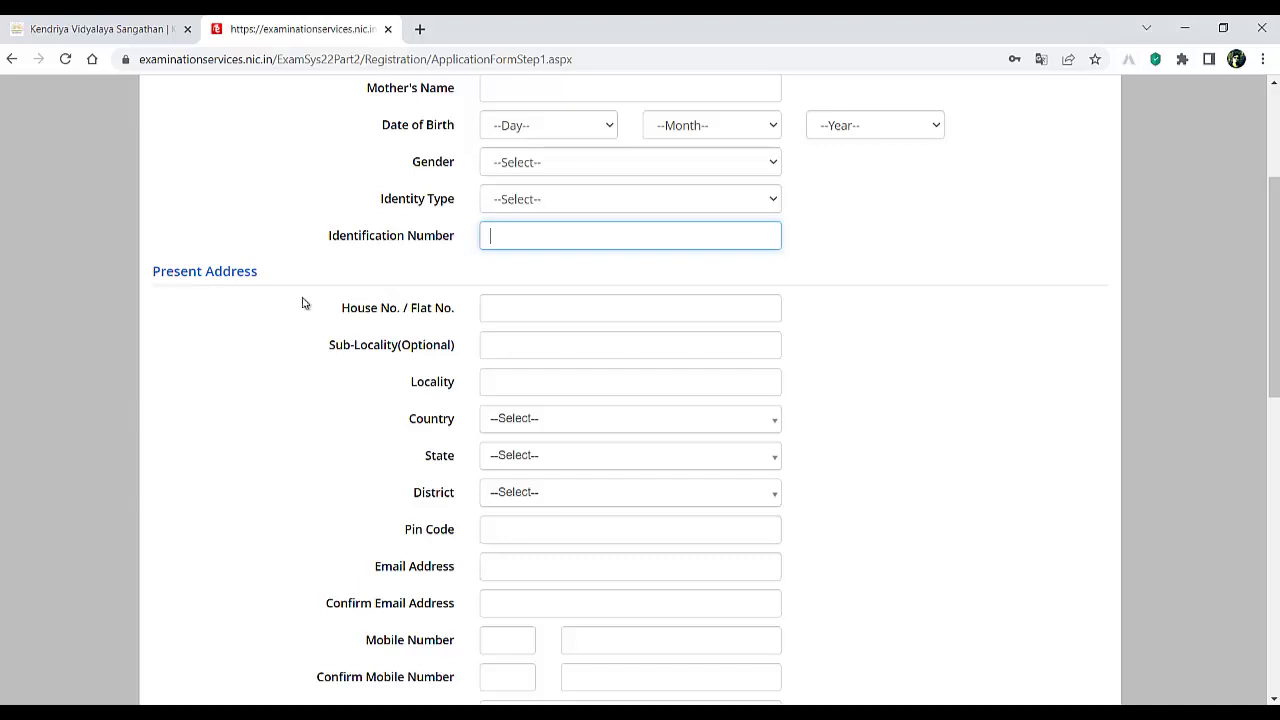
{"action": "left_click", "coordinate": [634, 307]}
{"action": "left_click", "coordinate": [618, 352]}
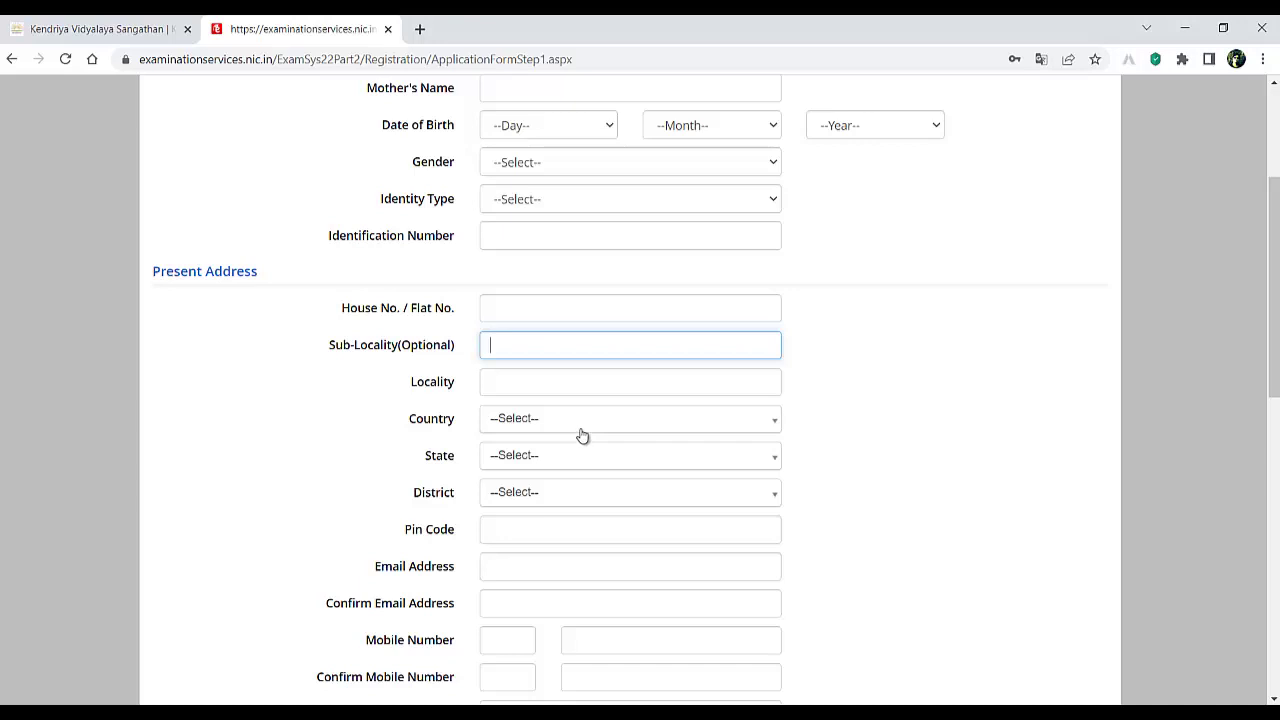
{"action": "scroll", "coordinate": [572, 458], "scroll_direction": "down", "scroll_amount": 2}
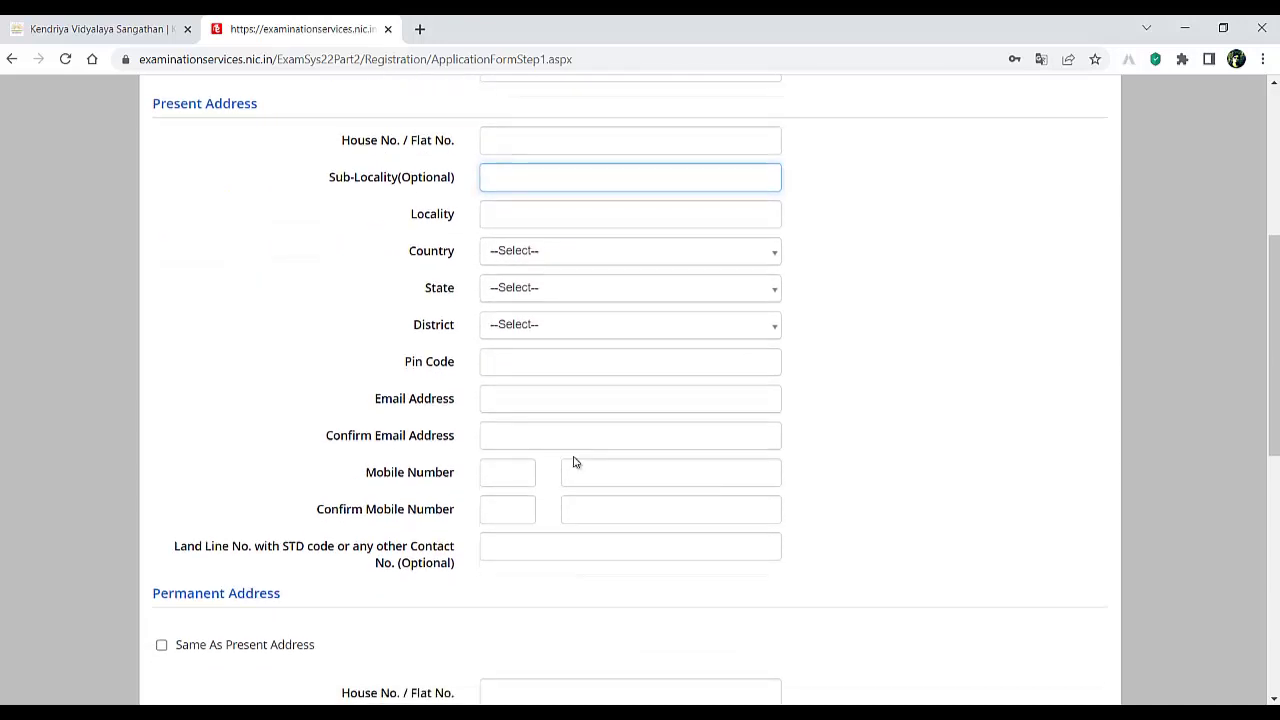
{"action": "left_click", "coordinate": [508, 402]}
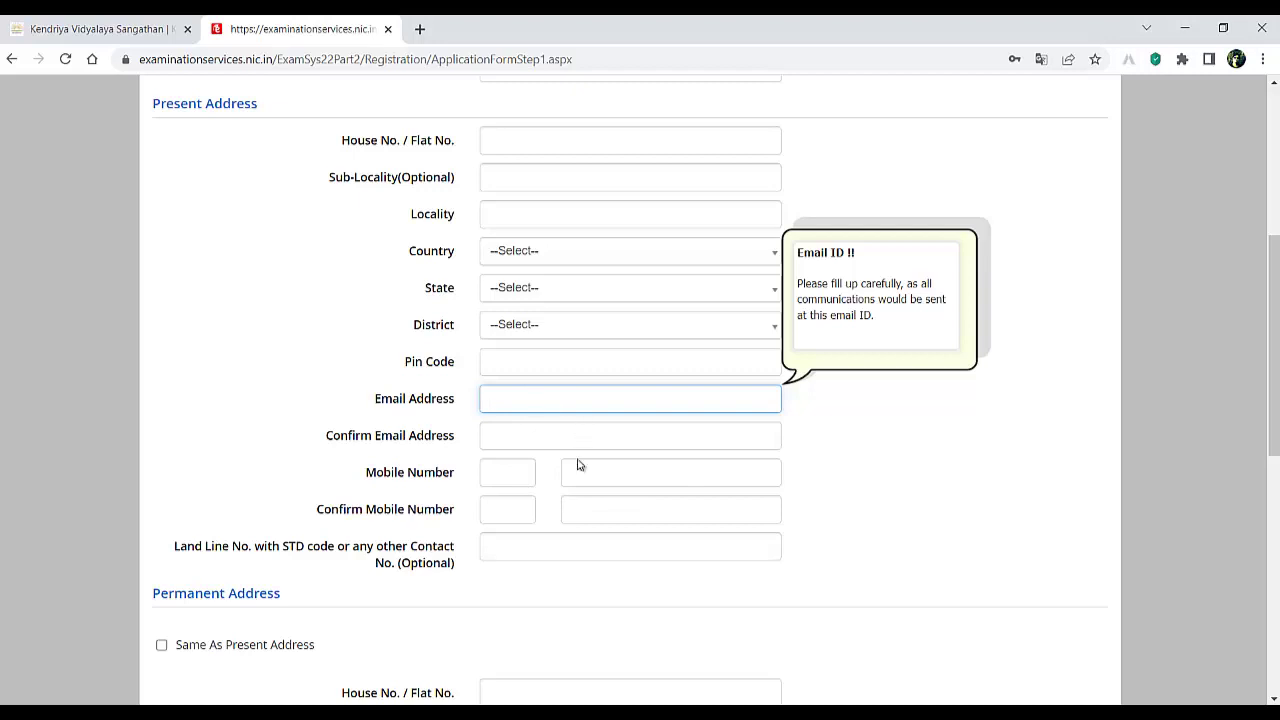
{"action": "scroll", "coordinate": [584, 467], "scroll_direction": "down", "scroll_amount": 2}
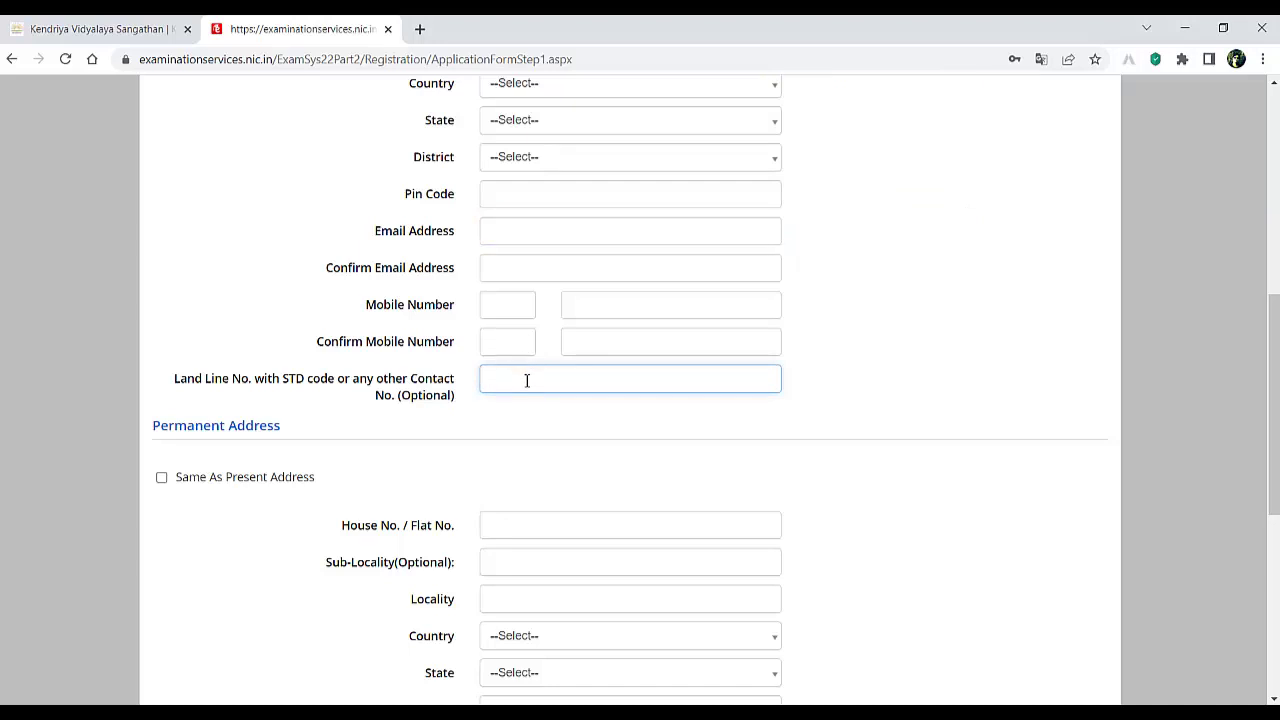
{"action": "scroll", "coordinate": [229, 477], "scroll_direction": "down", "scroll_amount": 3}
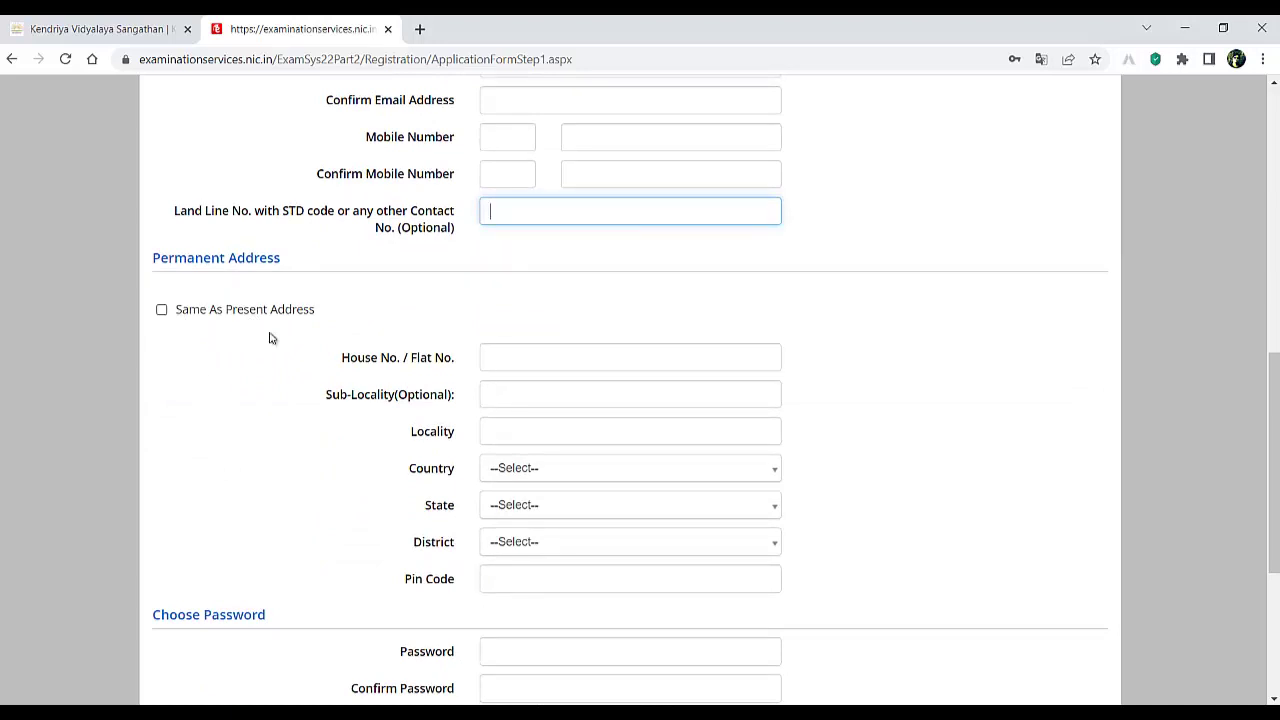
{"action": "scroll", "coordinate": [520, 309], "scroll_direction": "up", "scroll_amount": 4}
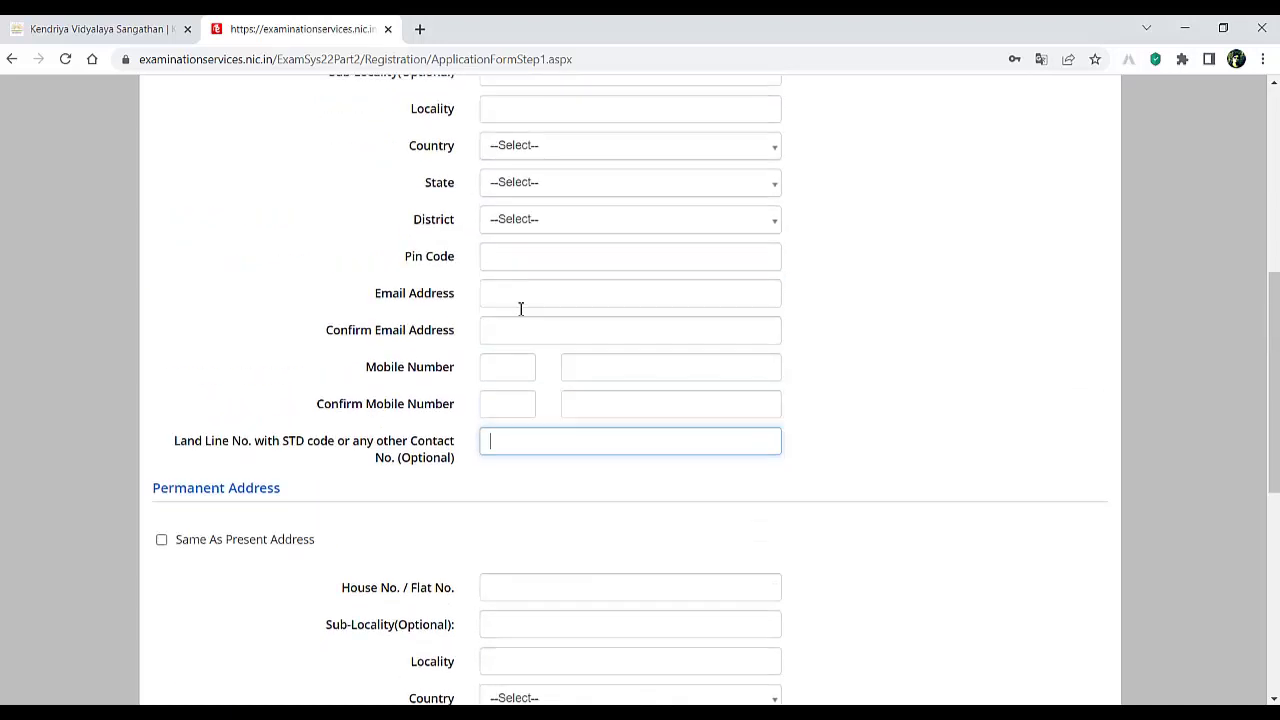
{"action": "scroll", "coordinate": [543, 284], "scroll_direction": "up", "scroll_amount": 4}
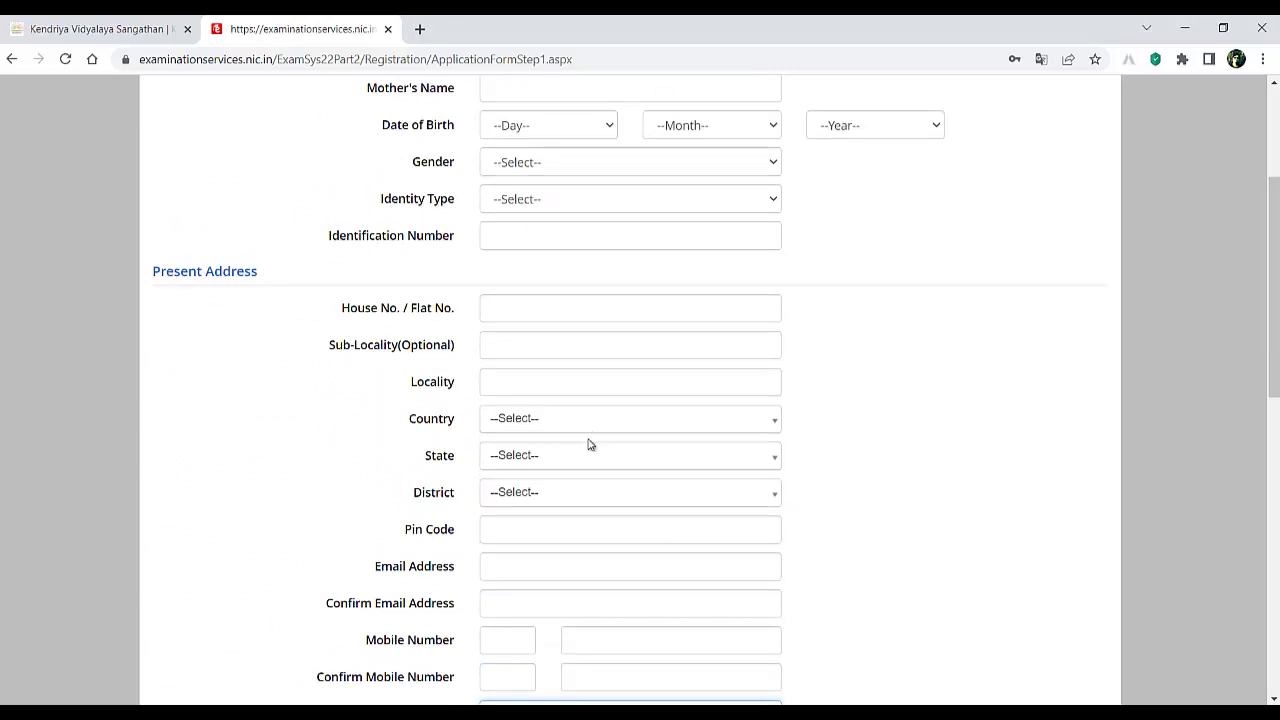
{"action": "scroll", "coordinate": [590, 450], "scroll_direction": "down", "scroll_amount": 10}
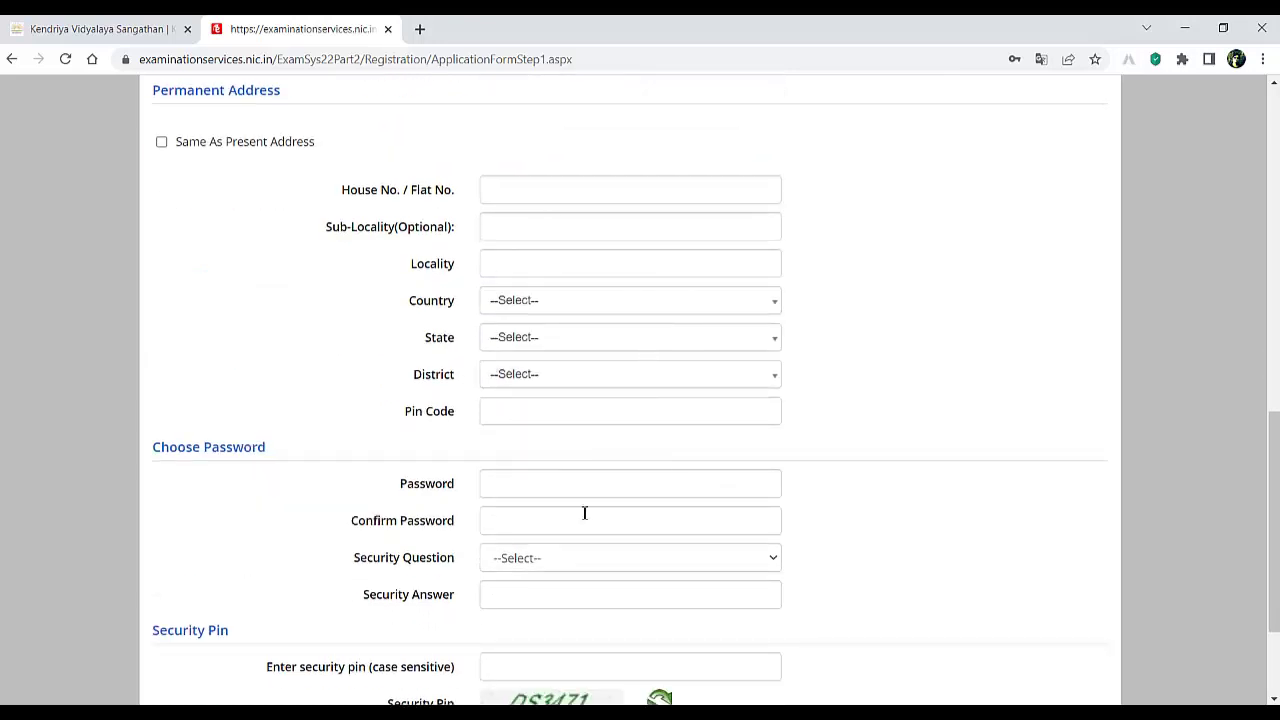
{"action": "scroll", "coordinate": [507, 518], "scroll_direction": "down", "scroll_amount": 3}
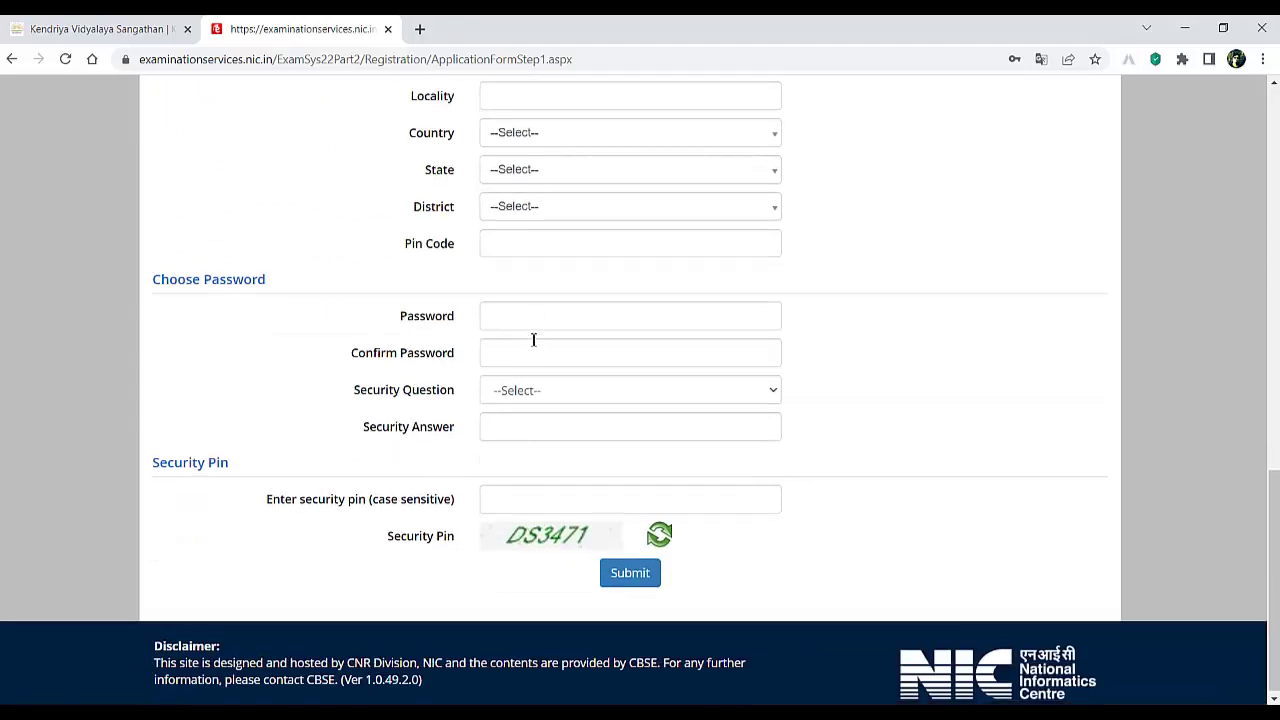
- Fill the password, confirm password, security question and security pin fields, then submit
{"action": "left_click", "coordinate": [551, 314]}
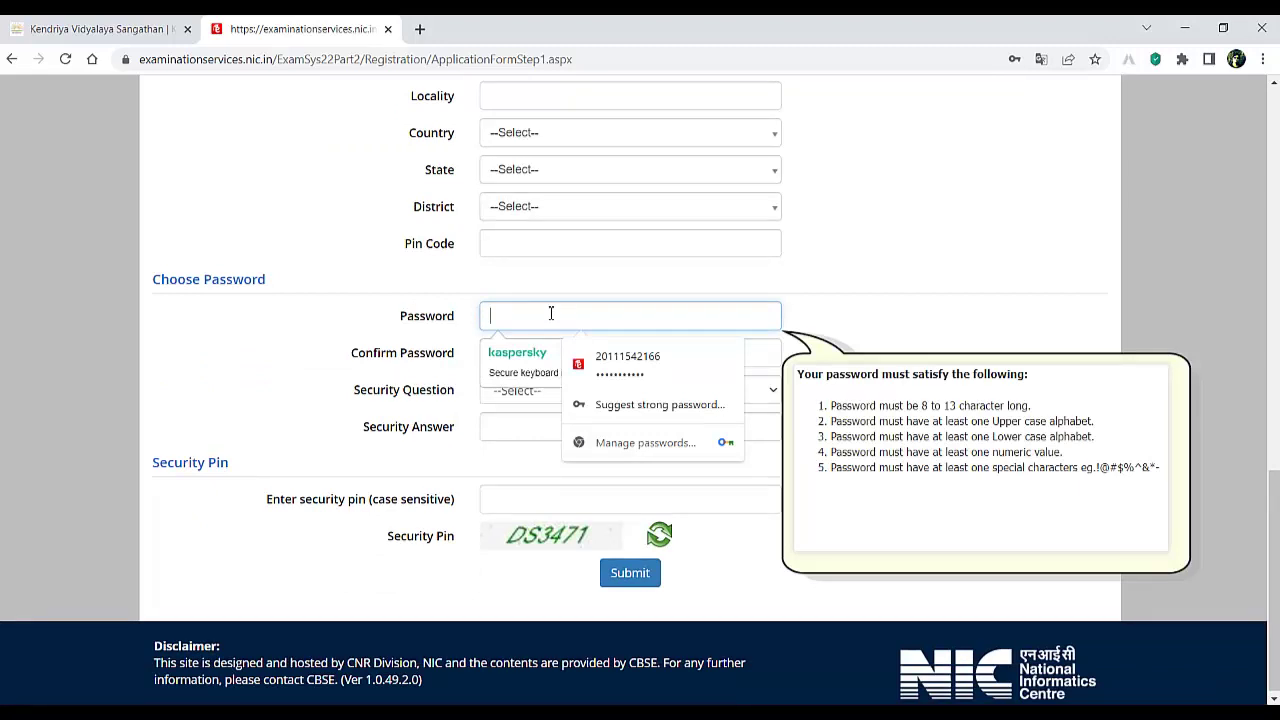
{"action": "type", "text": "A"}
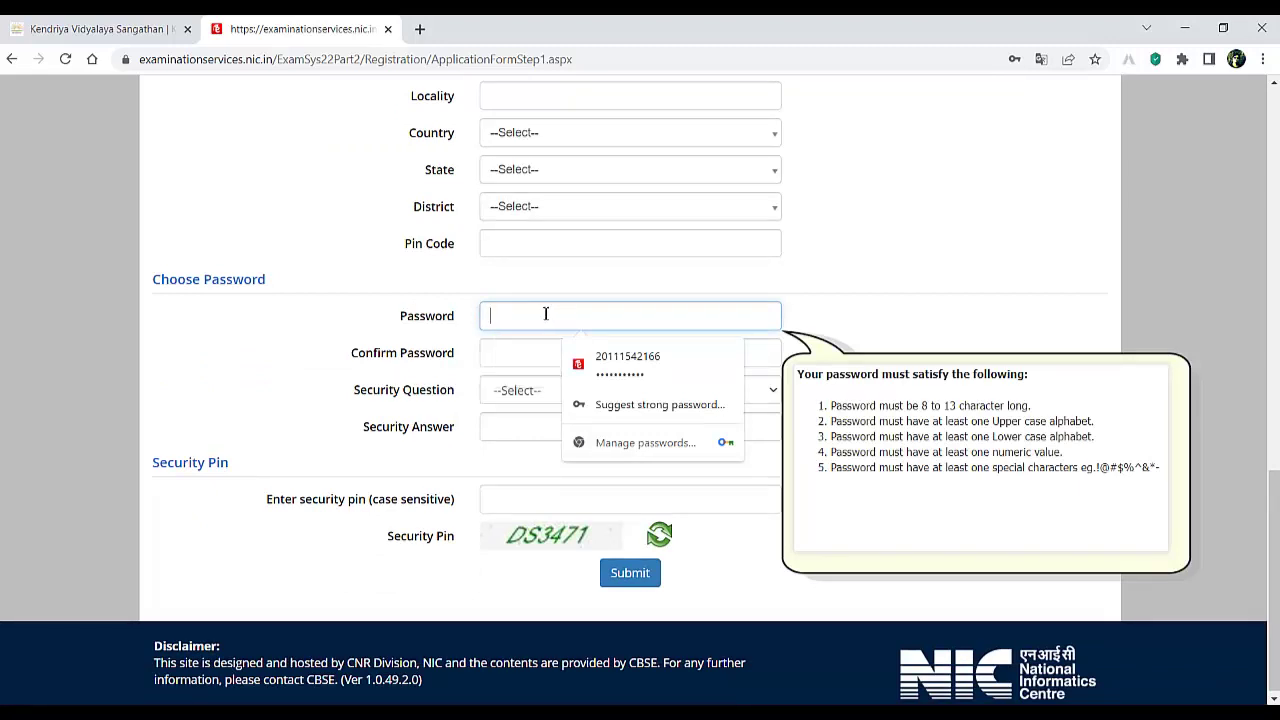
{"action": "key", "text": "BackSpace"}
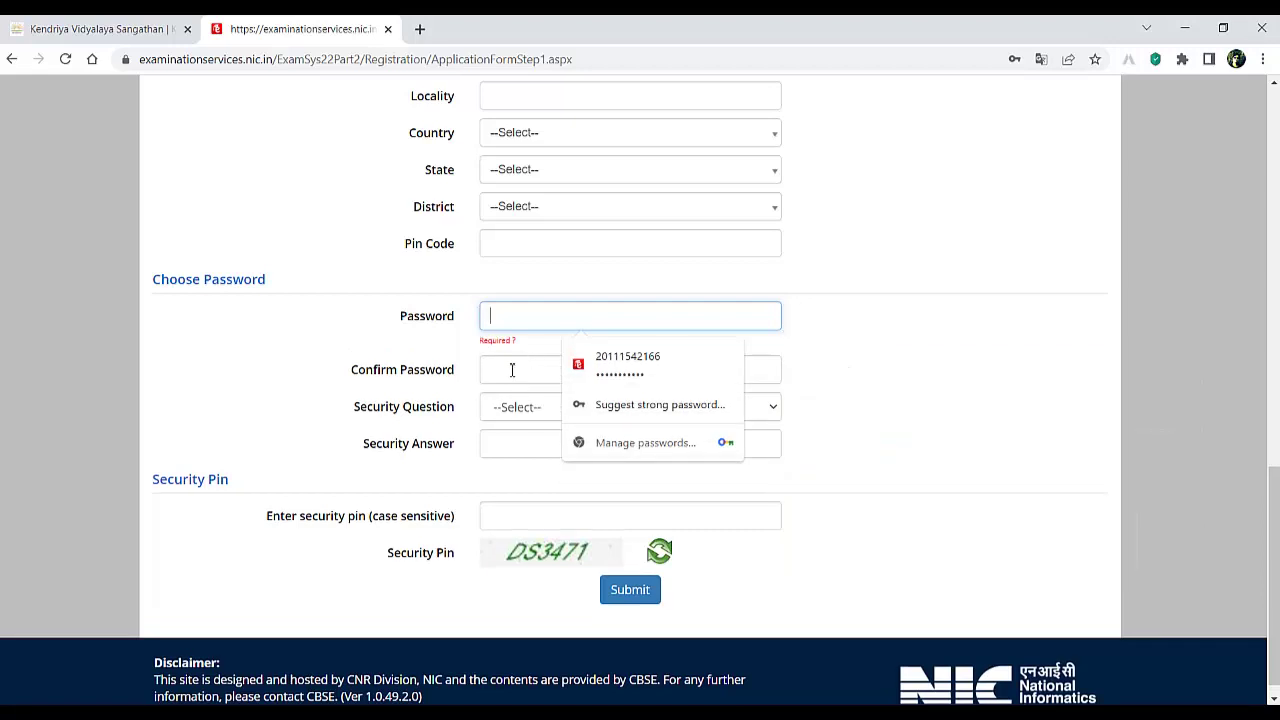
{"action": "left_click", "coordinate": [521, 365]}
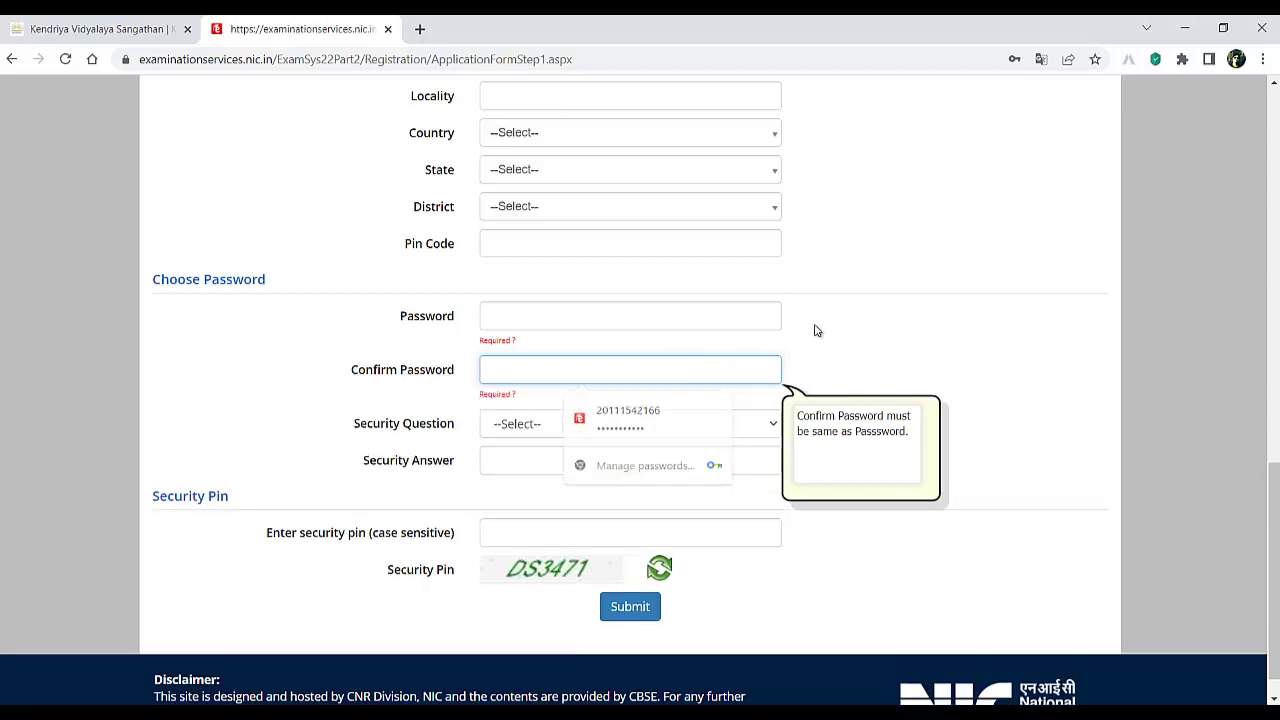
{"action": "left_click", "coordinate": [534, 428]}
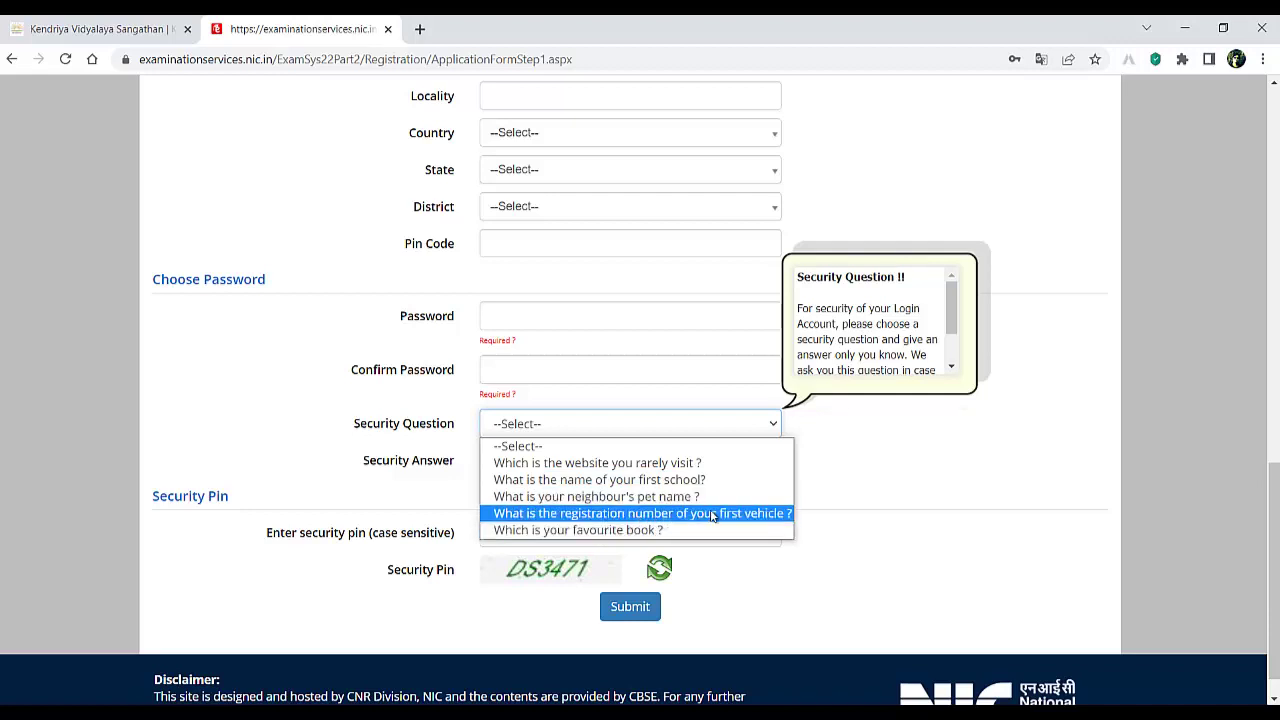
{"action": "left_click", "coordinate": [846, 471]}
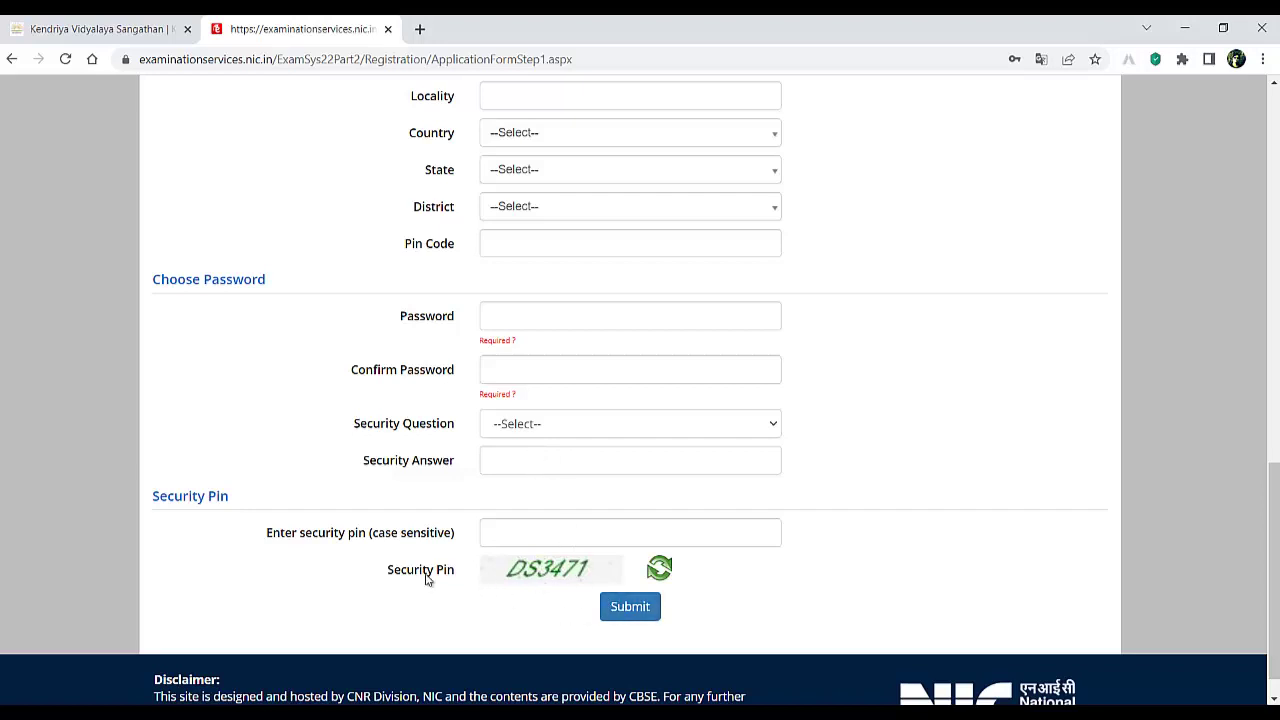
{"action": "left_click", "coordinate": [562, 526]}
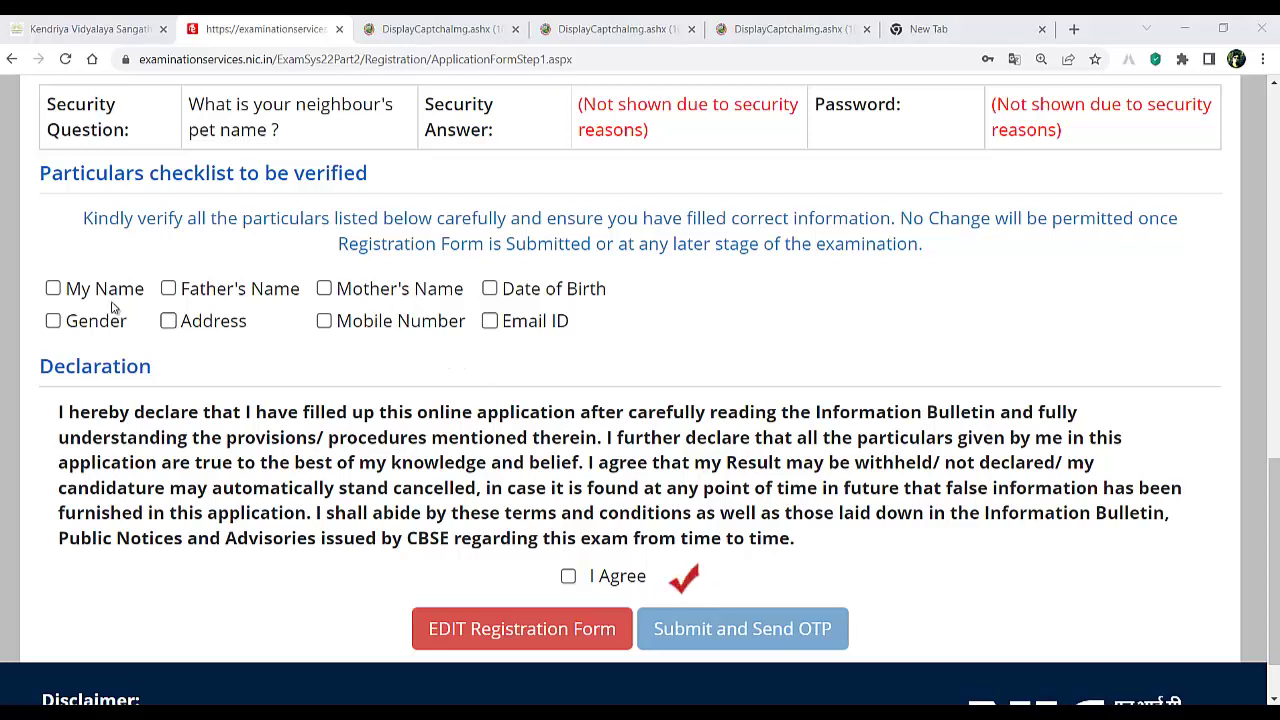
- Tick name, parents' names, date of birth, gender, address, email and mobile, then I Agree
{"action": "left_click", "coordinate": [60, 289]}
{"action": "left_click", "coordinate": [172, 290]}
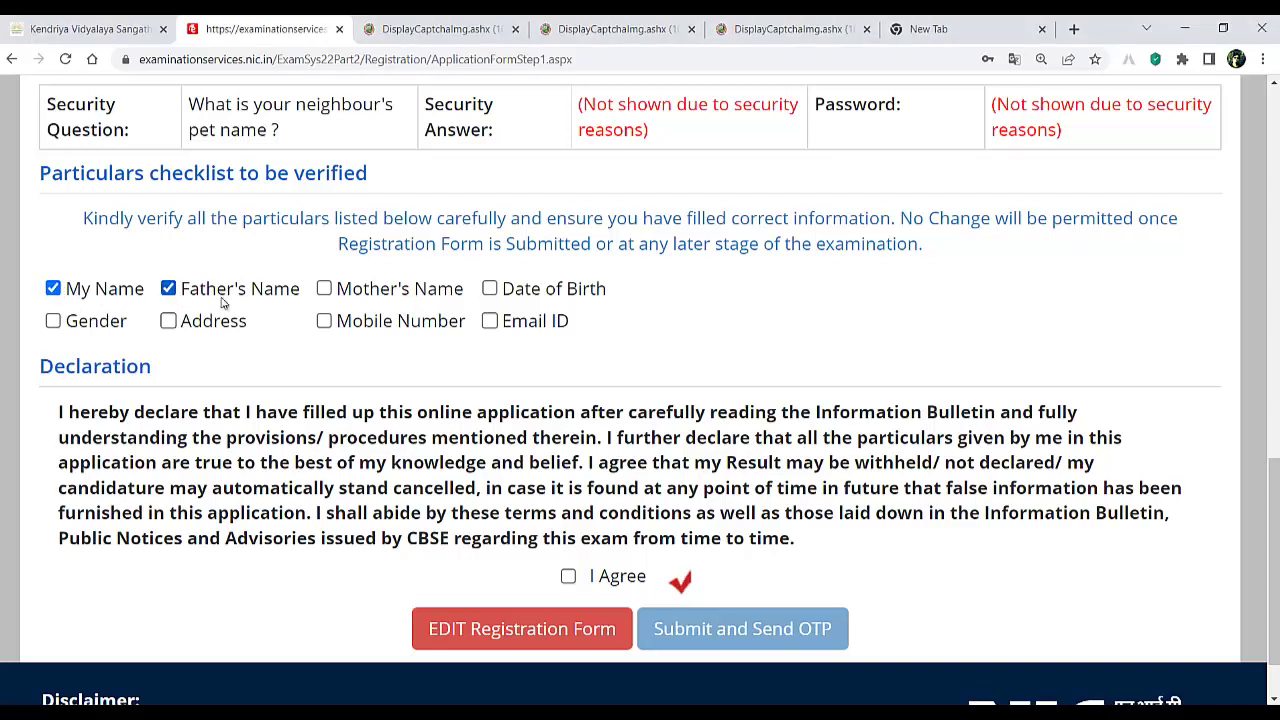
{"action": "left_click", "coordinate": [325, 291]}
{"action": "left_click", "coordinate": [490, 289]}
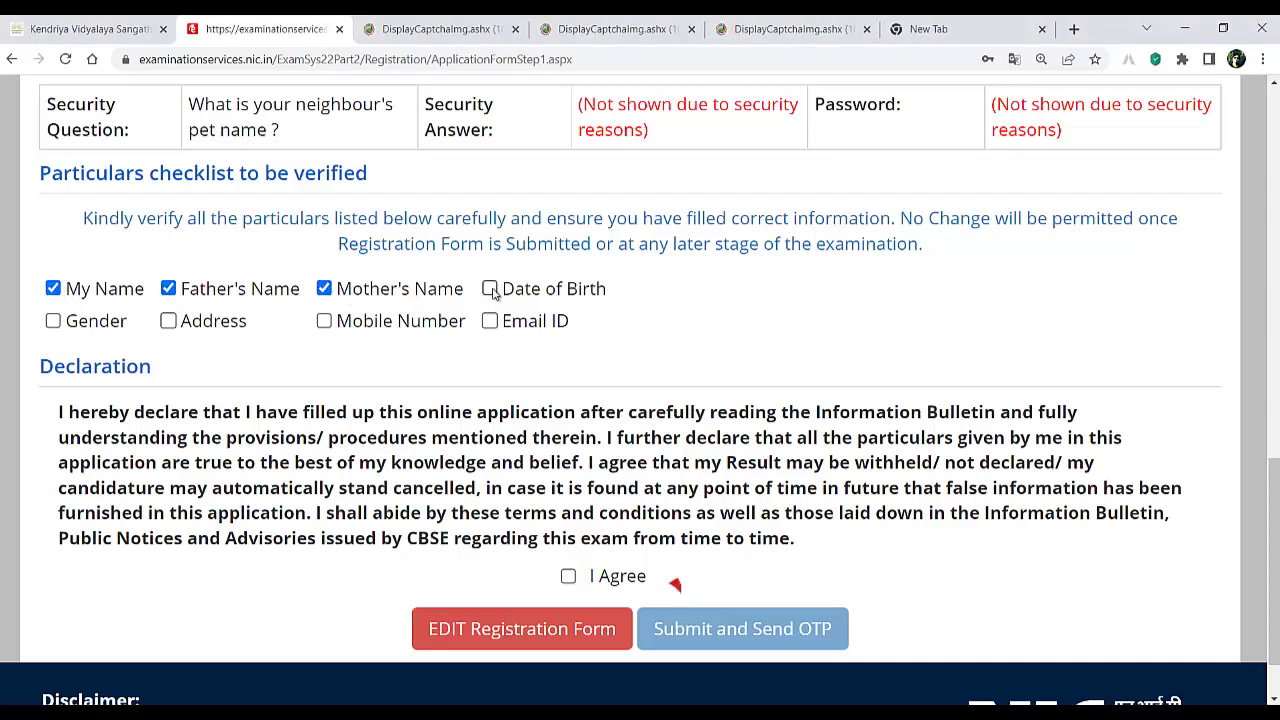
{"action": "left_click", "coordinate": [53, 321]}
{"action": "left_click", "coordinate": [168, 321]}
{"action": "left_click", "coordinate": [490, 321]}
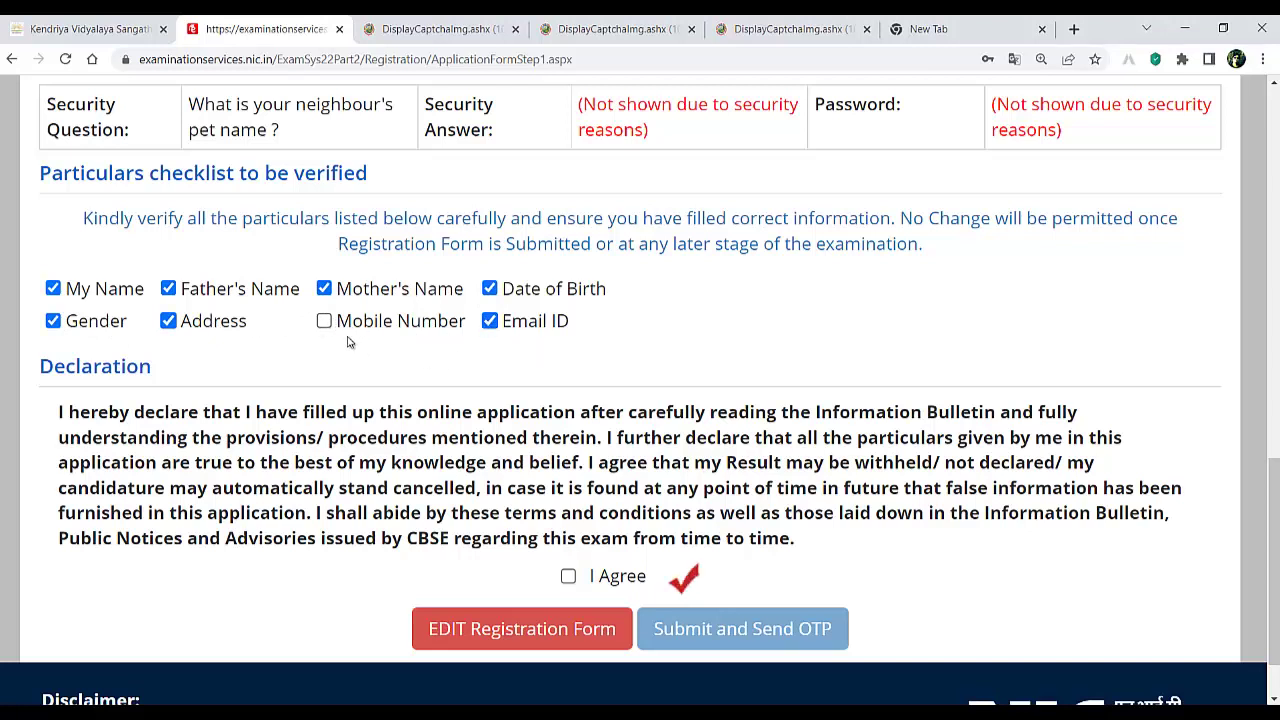
{"action": "left_click", "coordinate": [324, 321]}
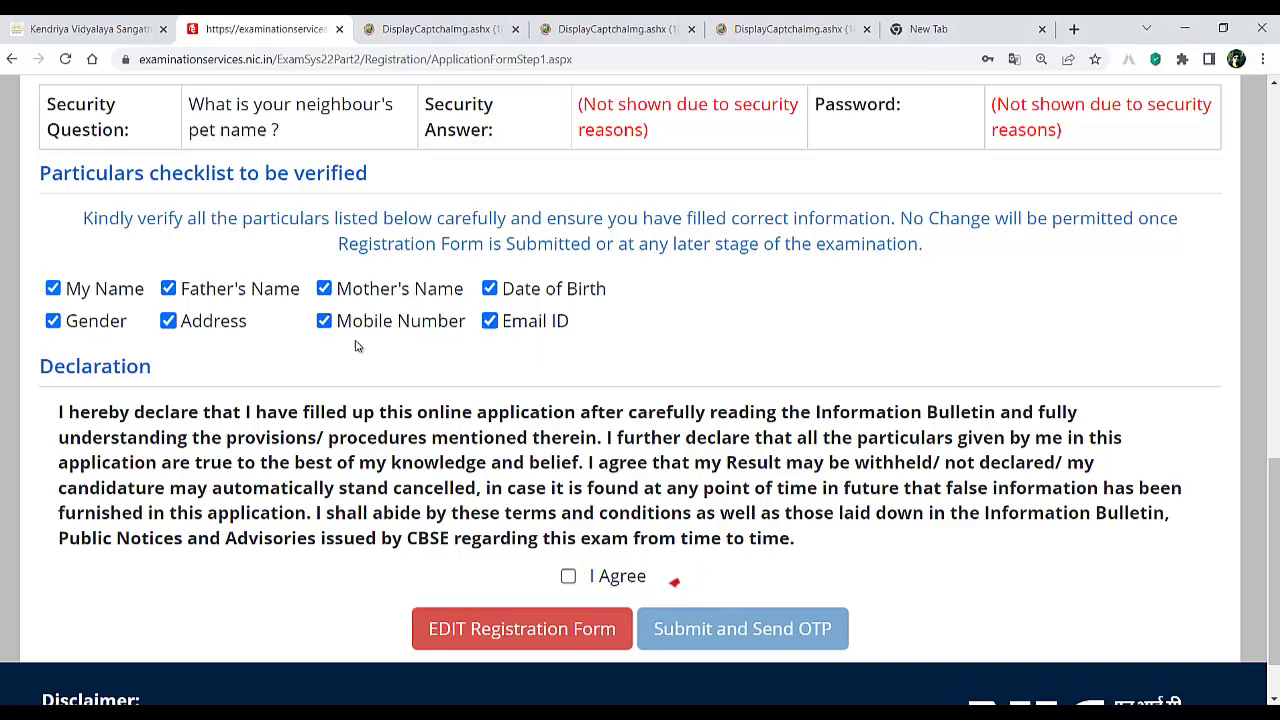
{"action": "left_click", "coordinate": [592, 572]}
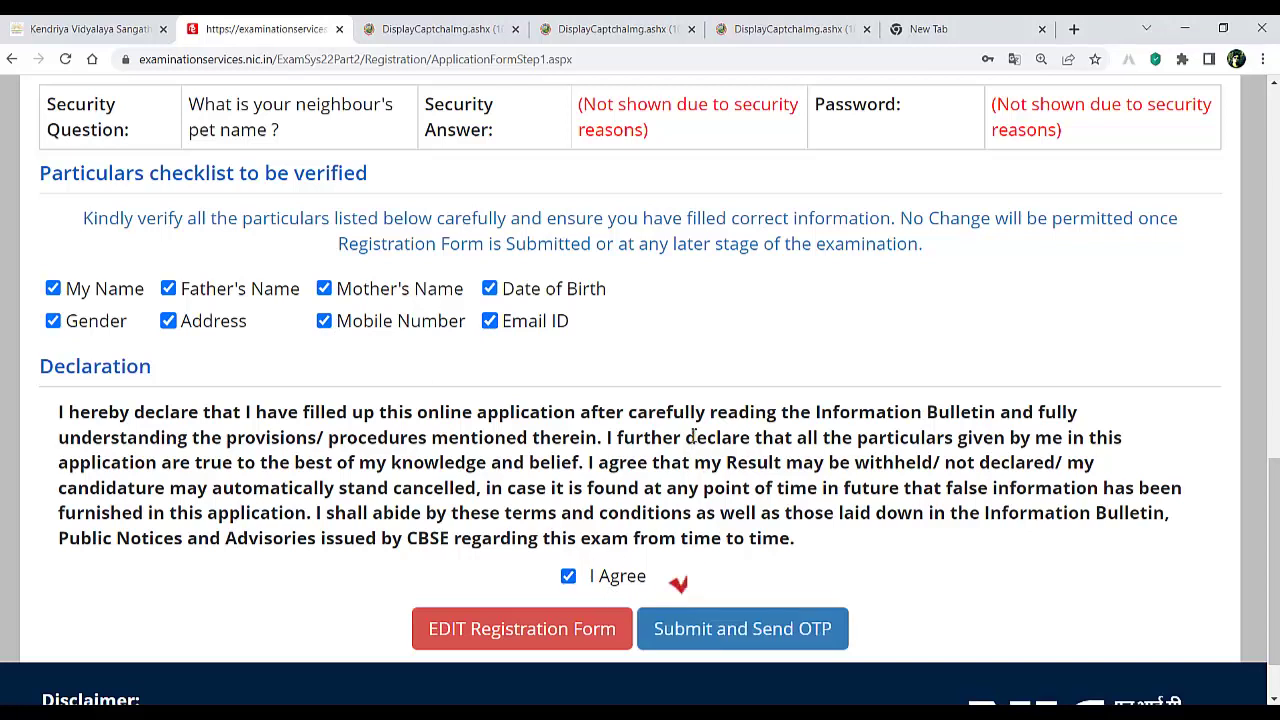
- Submit the registration with Send OTP and confirm with Yes
{"action": "left_click", "coordinate": [727, 632]}
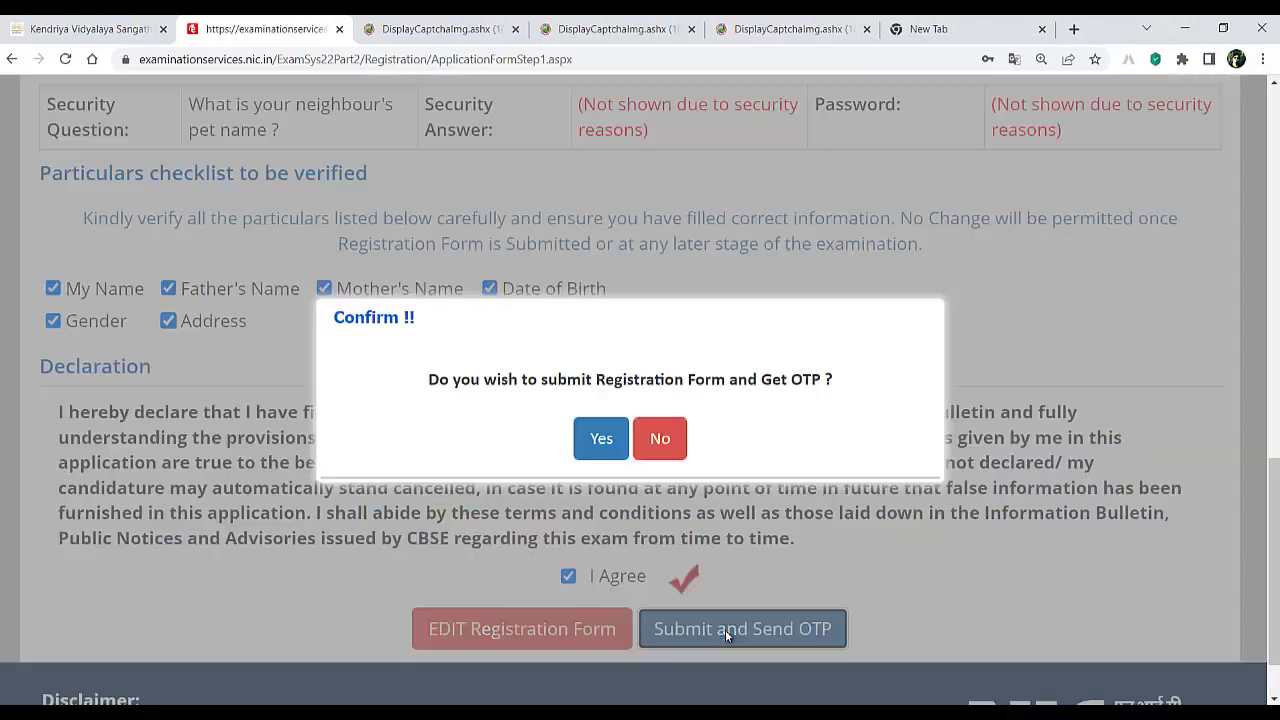
{"action": "left_click", "coordinate": [601, 440]}
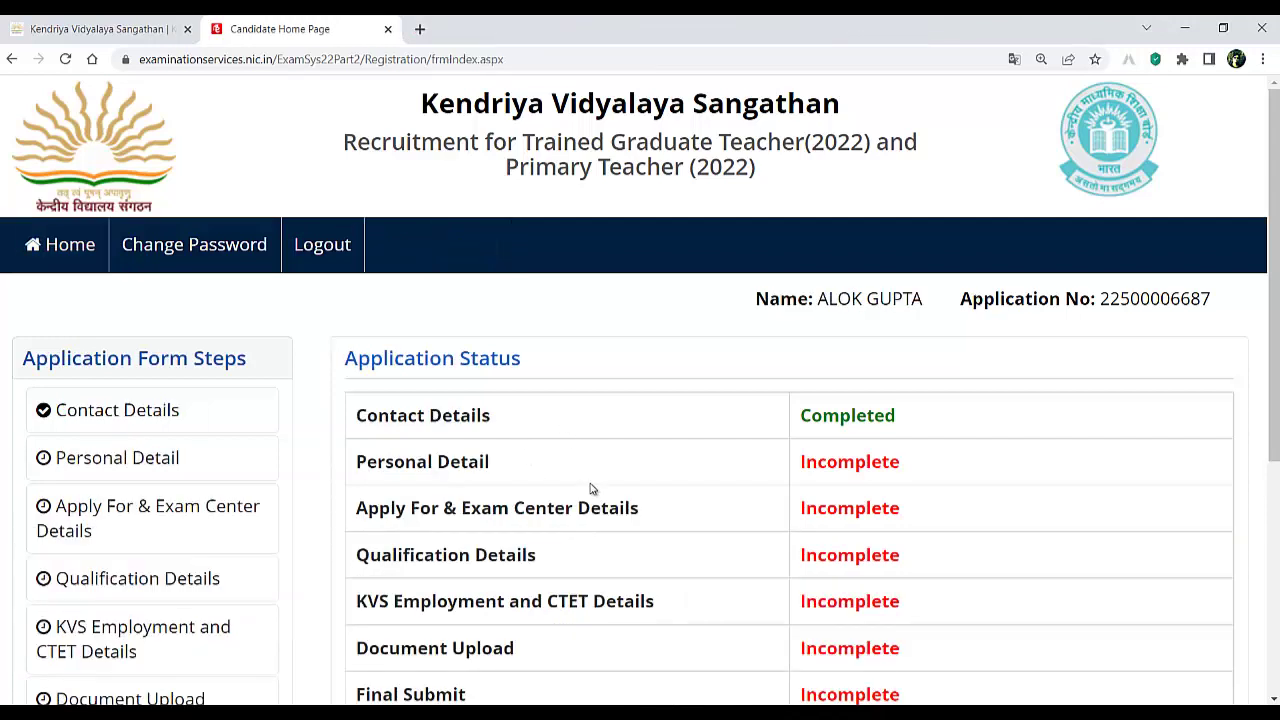
- Go to the Personal Detail form from the bottom of the Candidate Home Page
{"action": "scroll", "coordinate": [590, 450], "scroll_direction": "down", "scroll_amount": 2}
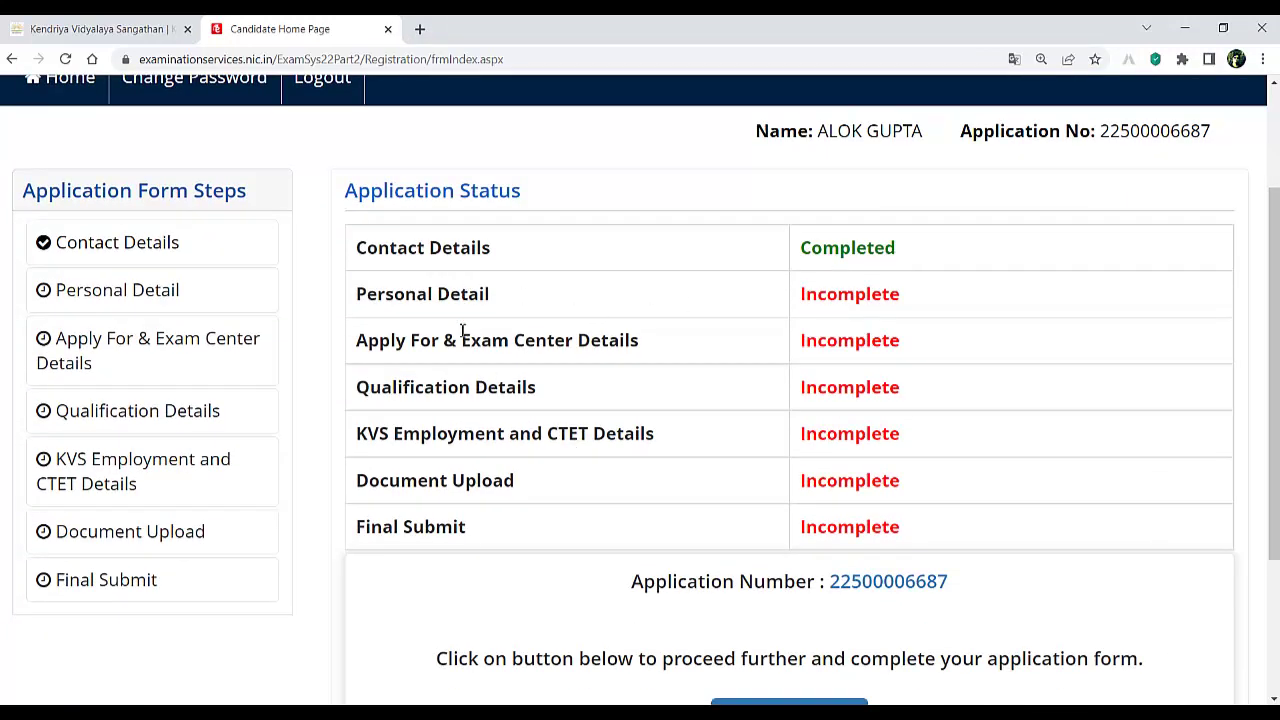
{"action": "scroll", "coordinate": [611, 443], "scroll_direction": "down", "scroll_amount": 3}
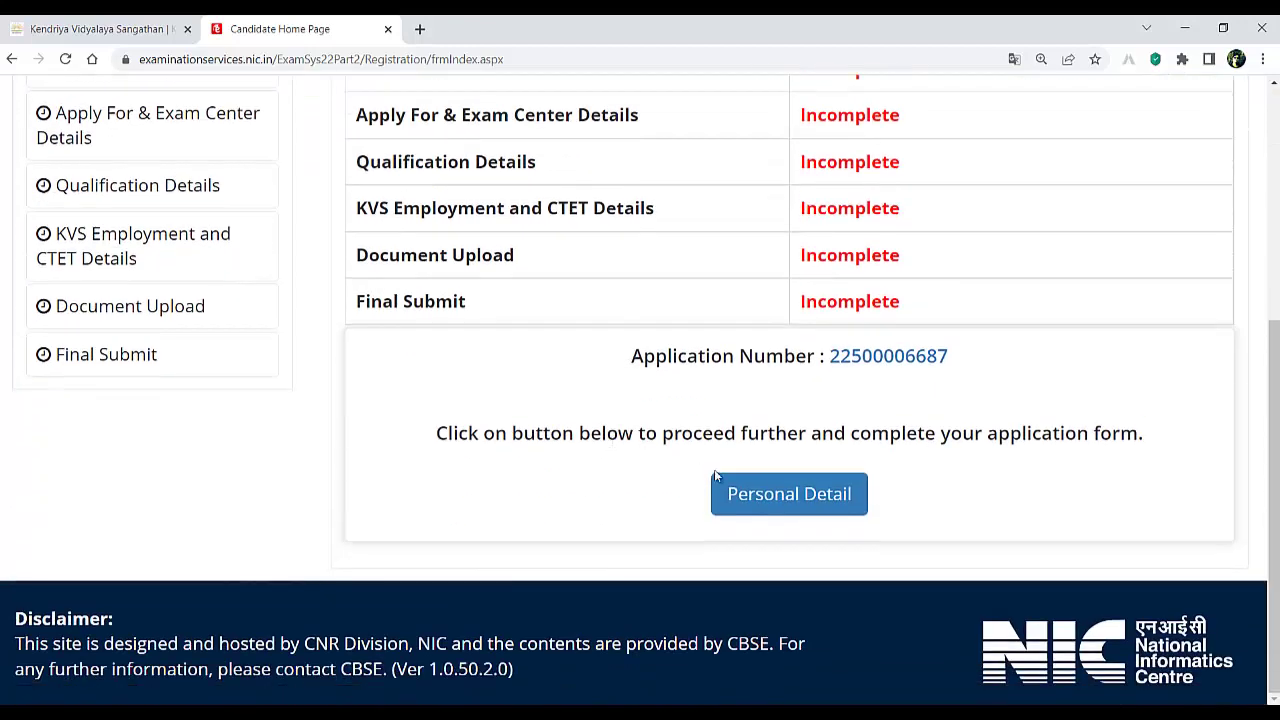
{"action": "left_click", "coordinate": [806, 500]}
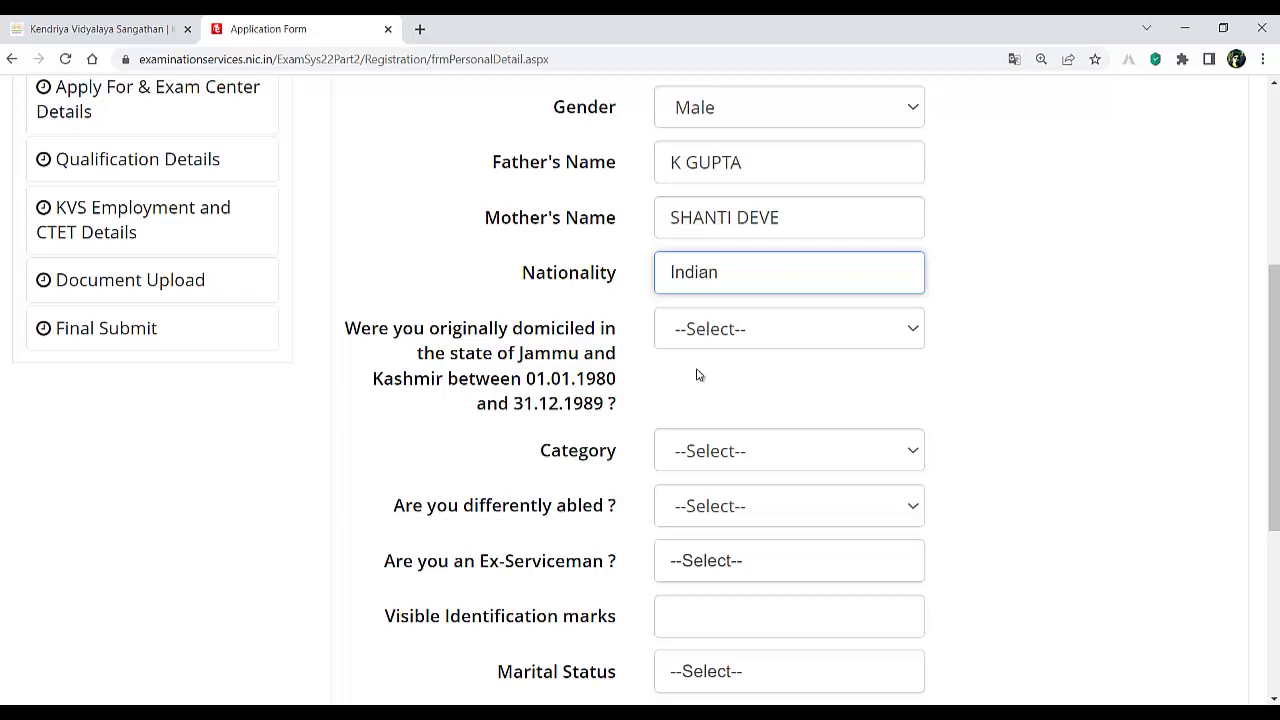
- Answer No to Jammu and Kashmir domicile and set the category to EWS
{"action": "left_click", "coordinate": [726, 336]}
{"action": "left_click", "coordinate": [685, 413]}
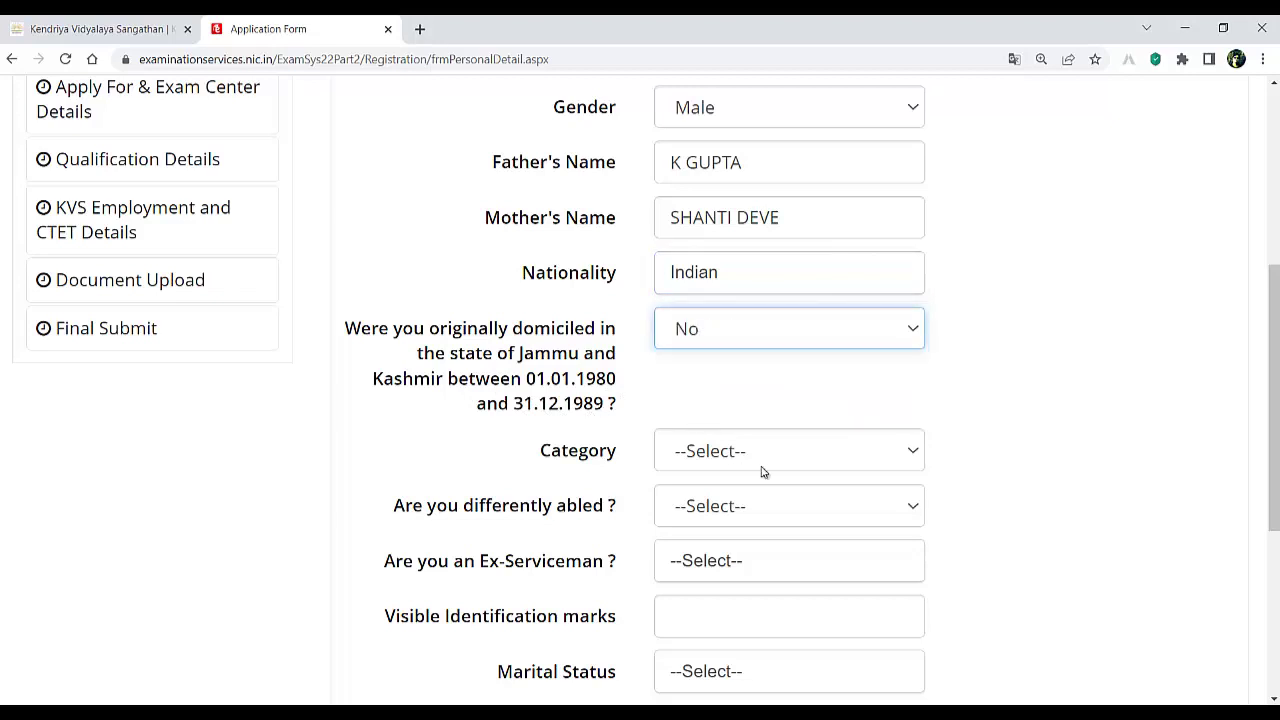
{"action": "left_click", "coordinate": [728, 455]}
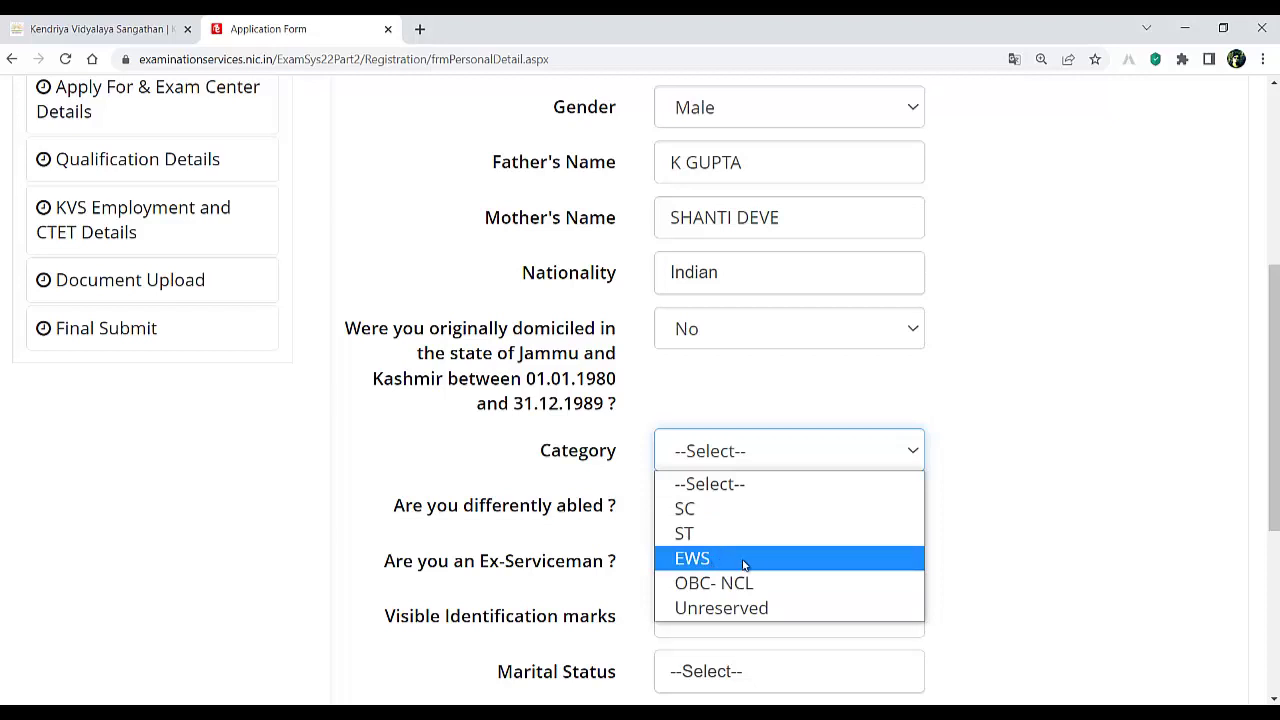
{"action": "left_click", "coordinate": [700, 588]}
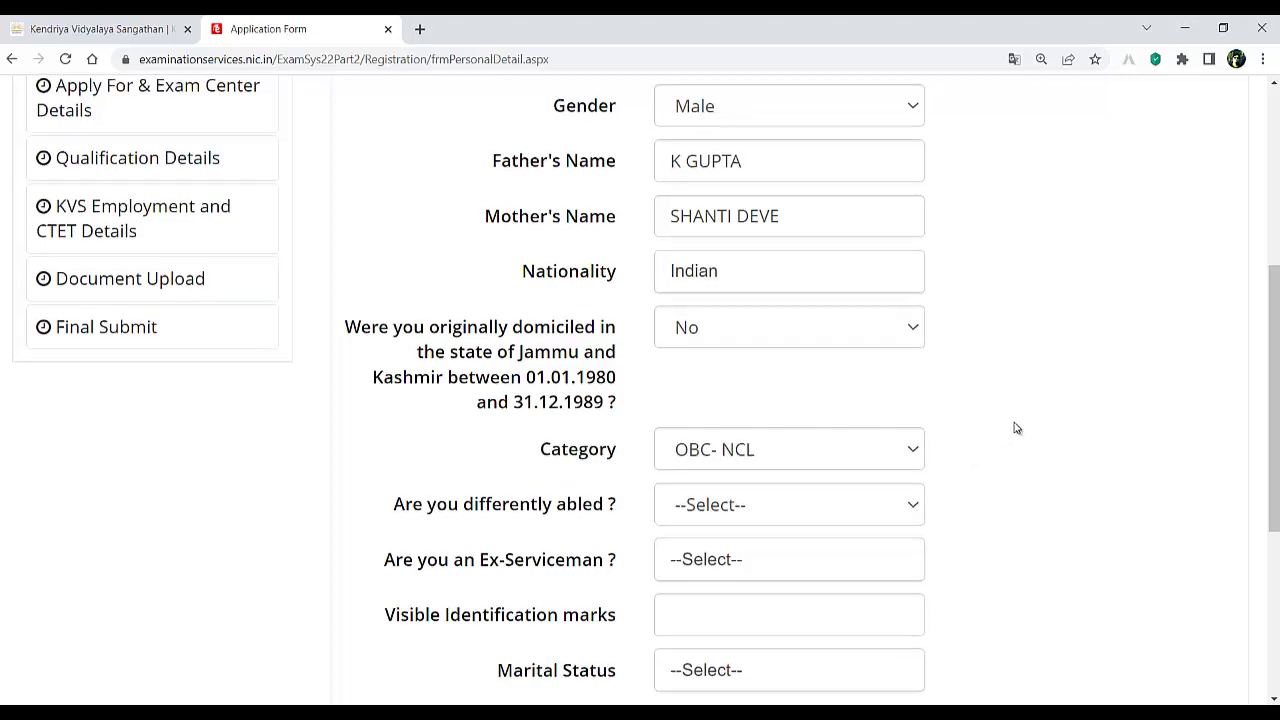
{"action": "scroll", "coordinate": [1015, 428], "scroll_direction": "down", "scroll_amount": 2}
{"action": "left_click", "coordinate": [733, 287]}
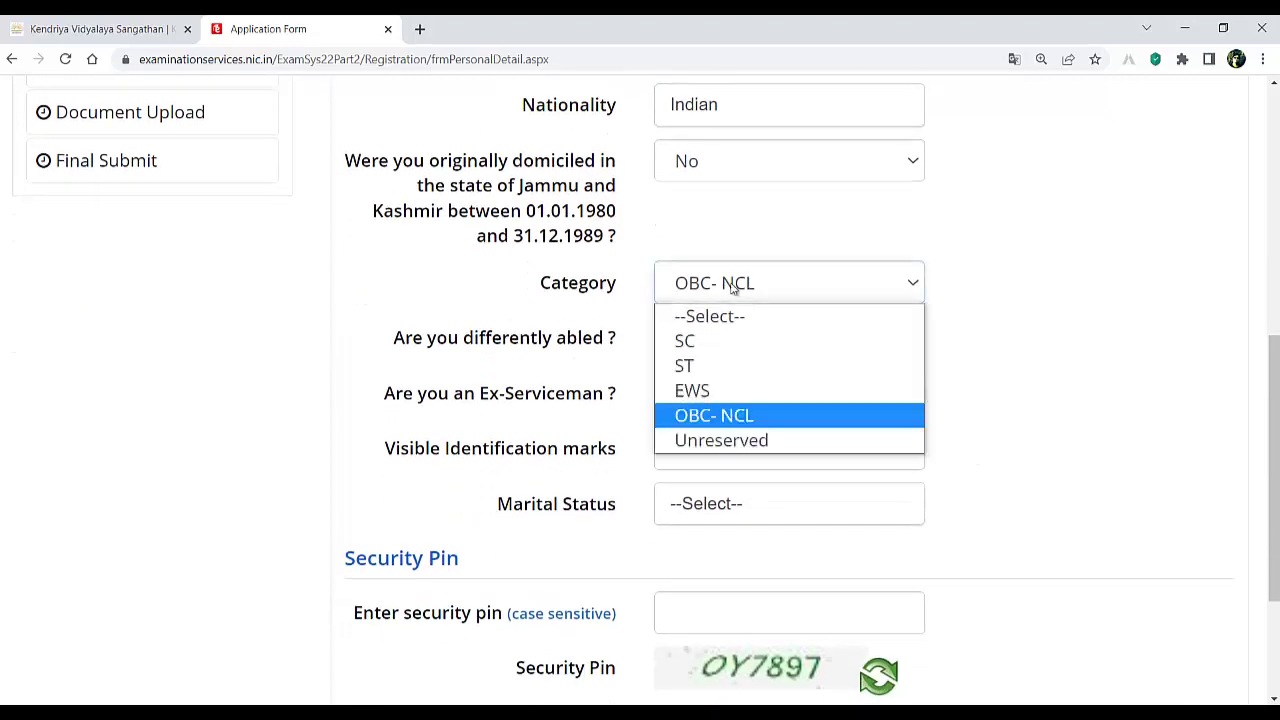
{"action": "left_click", "coordinate": [706, 392]}
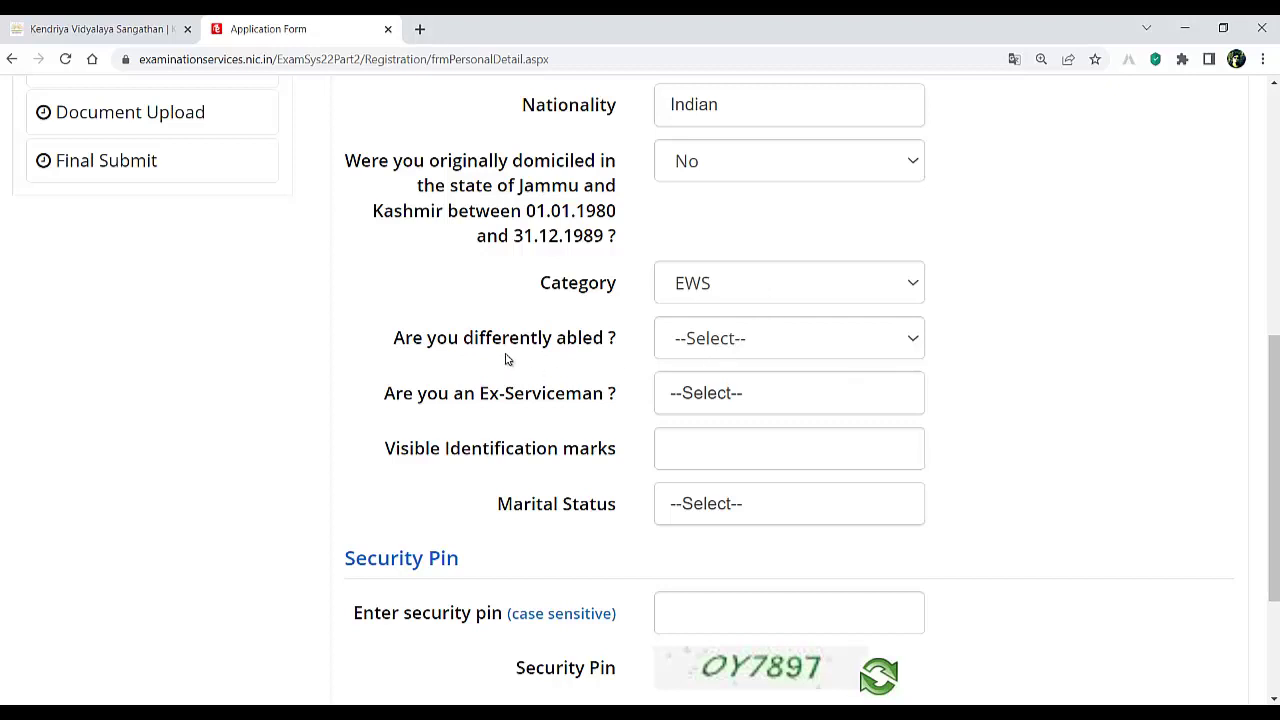
- Answer No to both differently abled and ex-serviceman
{"action": "left_click", "coordinate": [749, 338]}
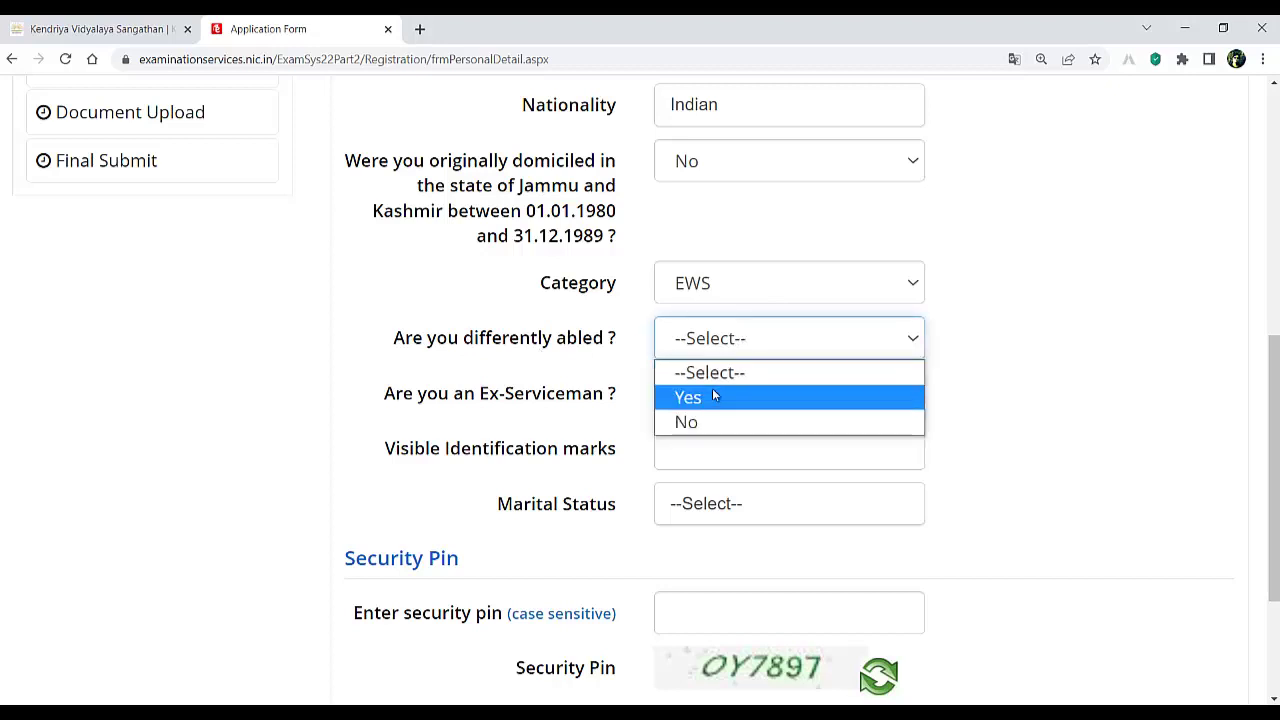
{"action": "left_click", "coordinate": [688, 421]}
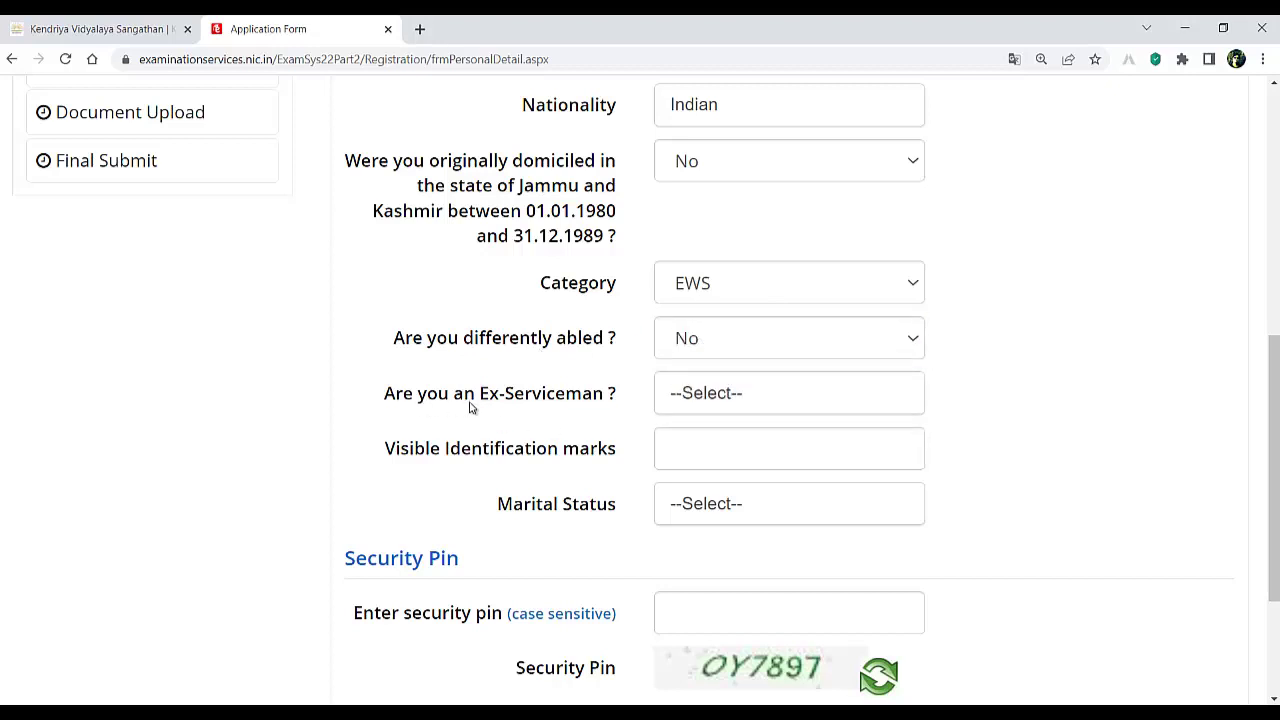
{"action": "left_click", "coordinate": [689, 395]}
{"action": "left_click", "coordinate": [697, 534]}
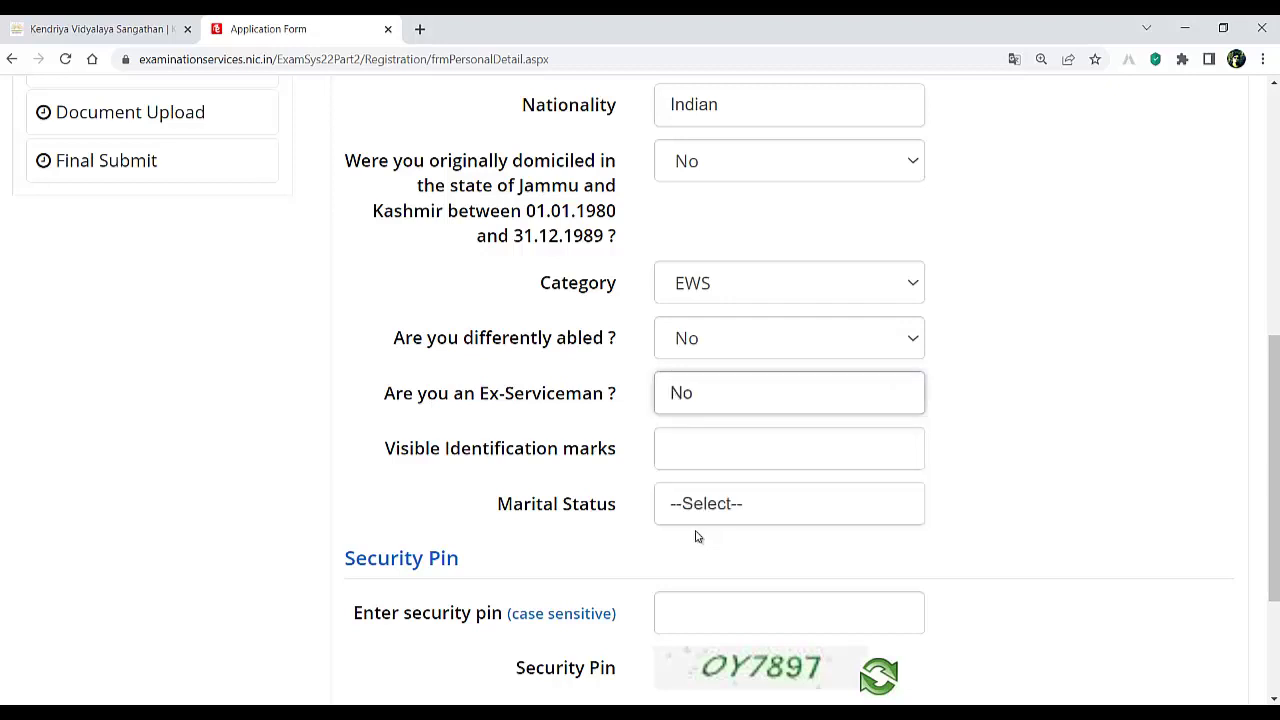
- Enter identification mark 'mole on head', set marital status to Married, and fill the security pin
{"action": "left_click", "coordinate": [732, 447]}
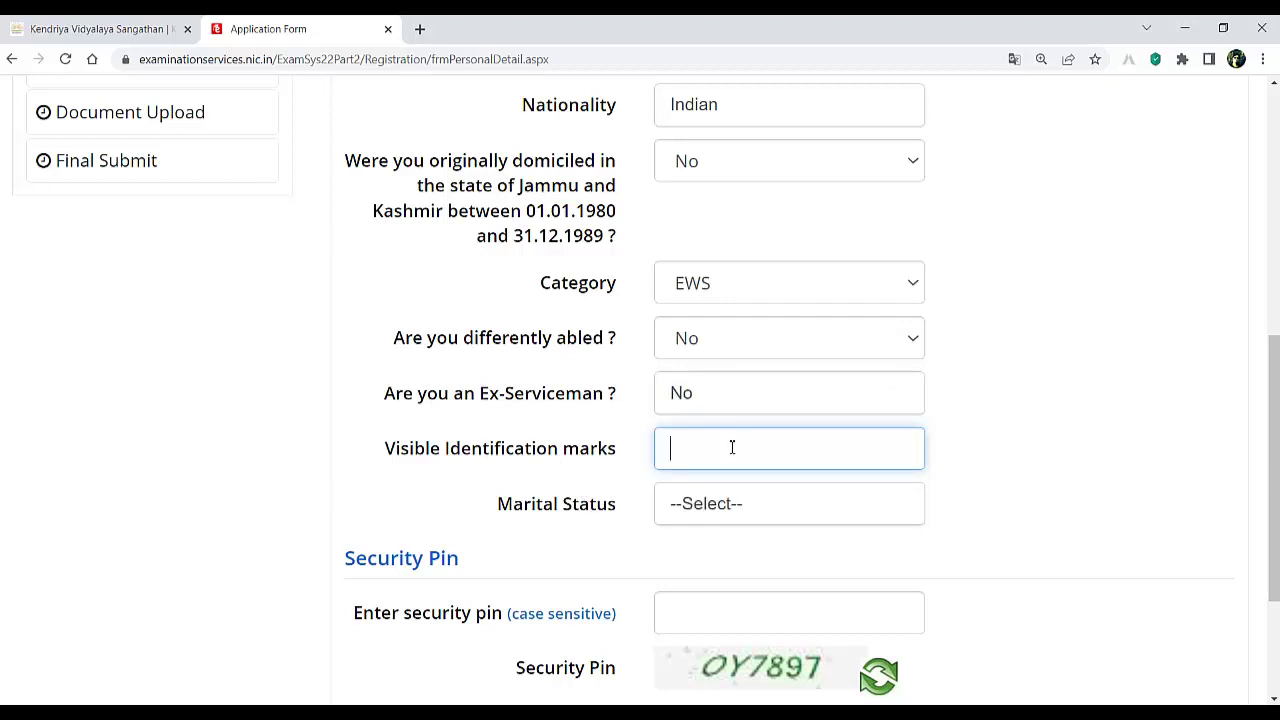
{"action": "type", "text": "mole on head"}
{"action": "left_click", "coordinate": [750, 506]}
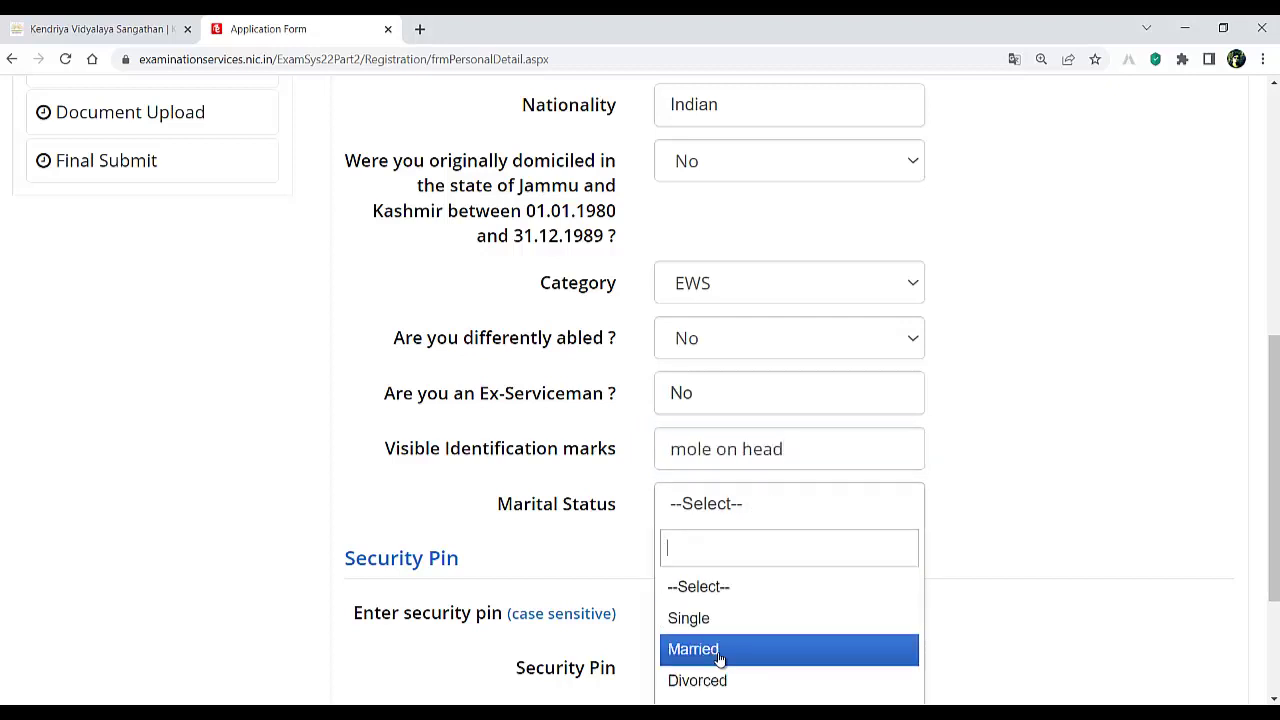
{"action": "left_click", "coordinate": [717, 655]}
{"action": "scroll", "coordinate": [717, 655], "scroll_direction": "down", "scroll_amount": 2}
{"action": "left_click", "coordinate": [762, 410]}
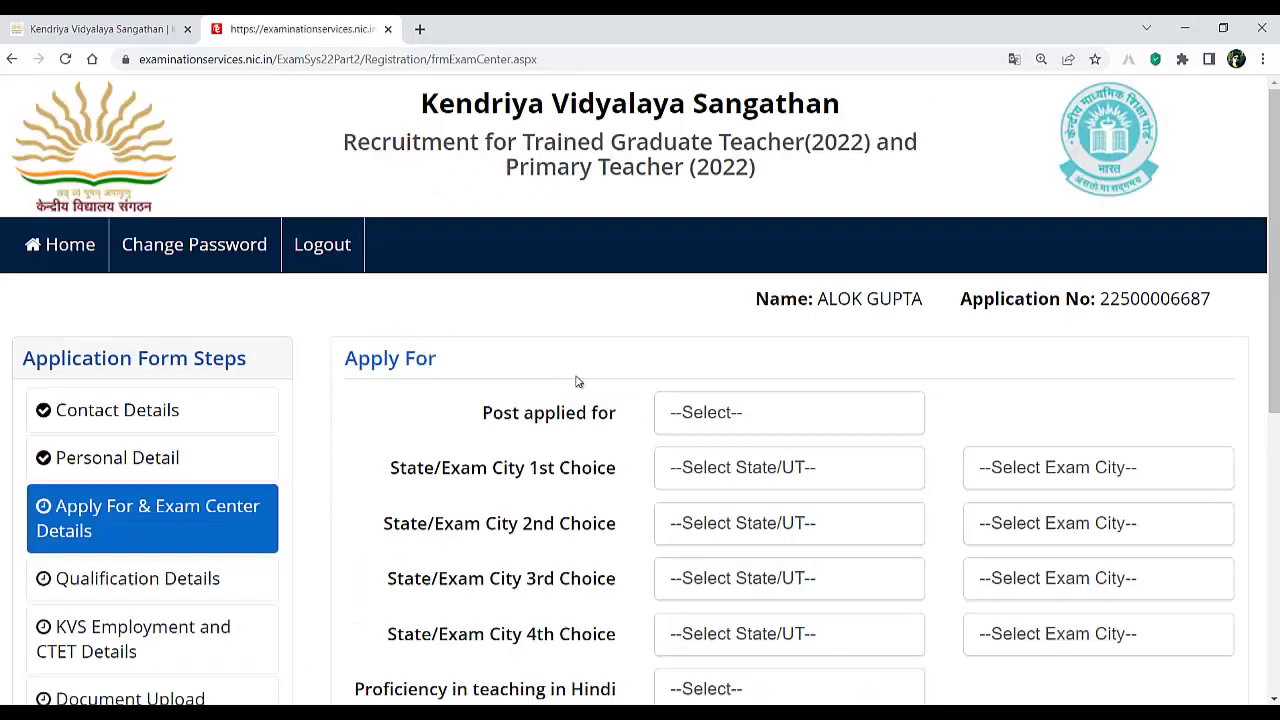
- Select Trained Graduate Teacher (Hindi) from the Post applied for dropdown
{"action": "left_click", "coordinate": [736, 415]}
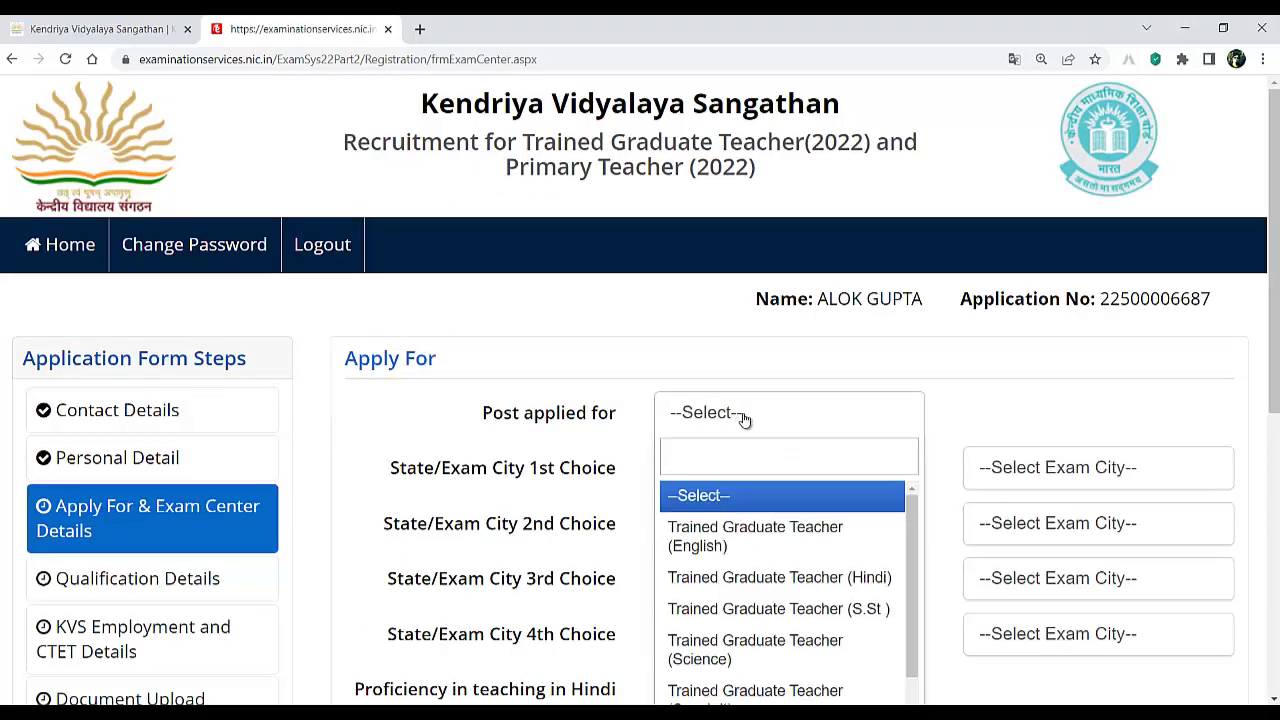
{"action": "scroll", "coordinate": [1000, 371], "scroll_direction": "down", "scroll_amount": 3}
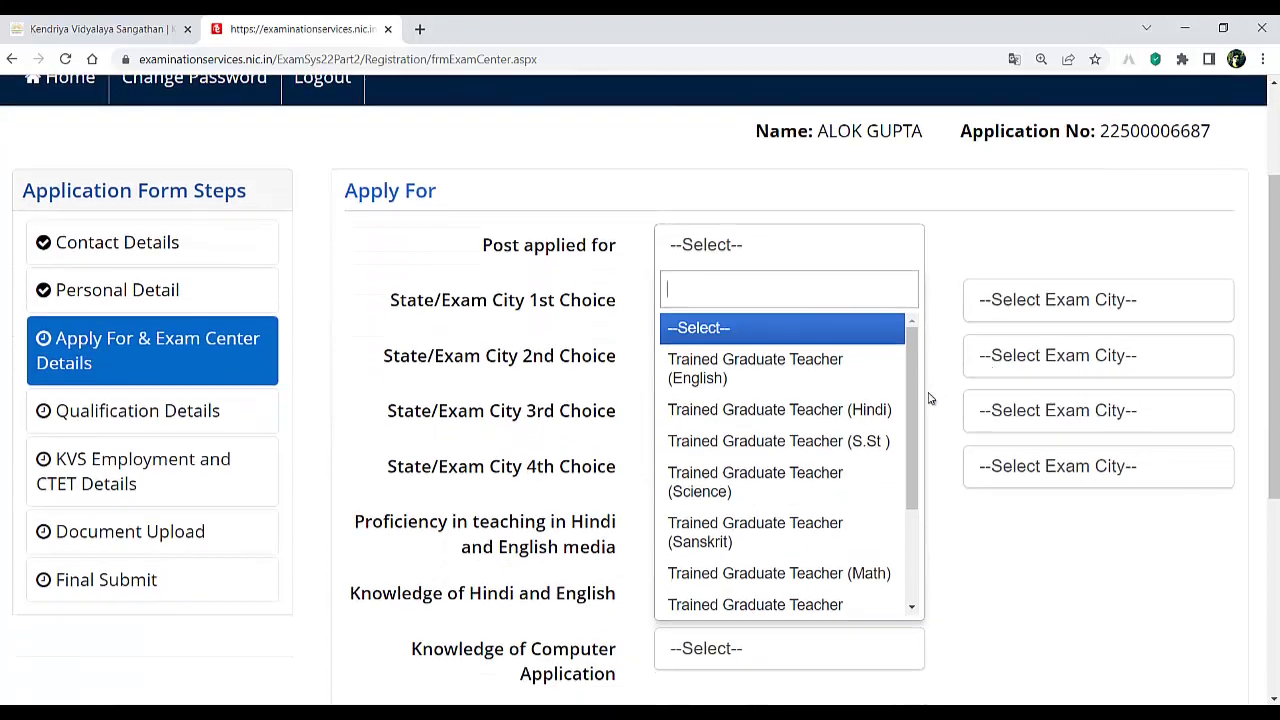
{"action": "left_click_drag", "start_coordinate": [909, 394], "coordinate": [886, 371]}
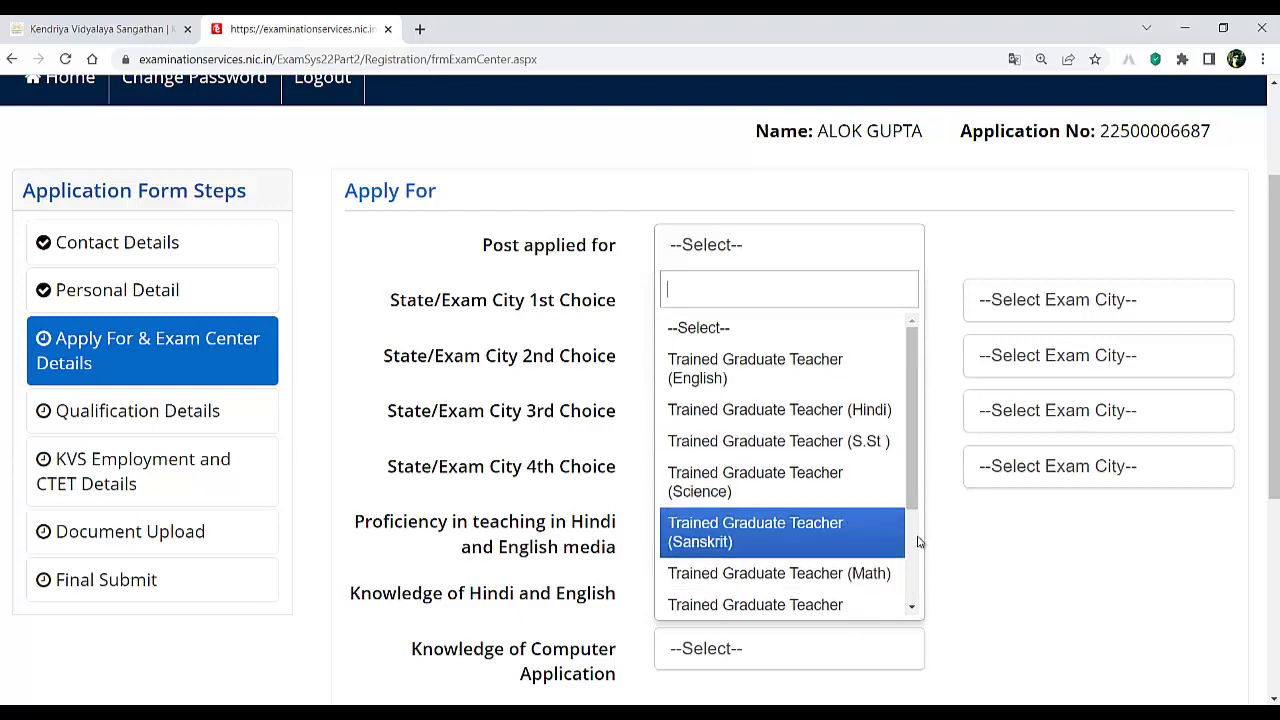
{"action": "left_click_drag", "start_coordinate": [913, 508], "coordinate": [913, 533]}
{"action": "scroll", "coordinate": [913, 533], "scroll_direction": "down", "scroll_amount": 2}
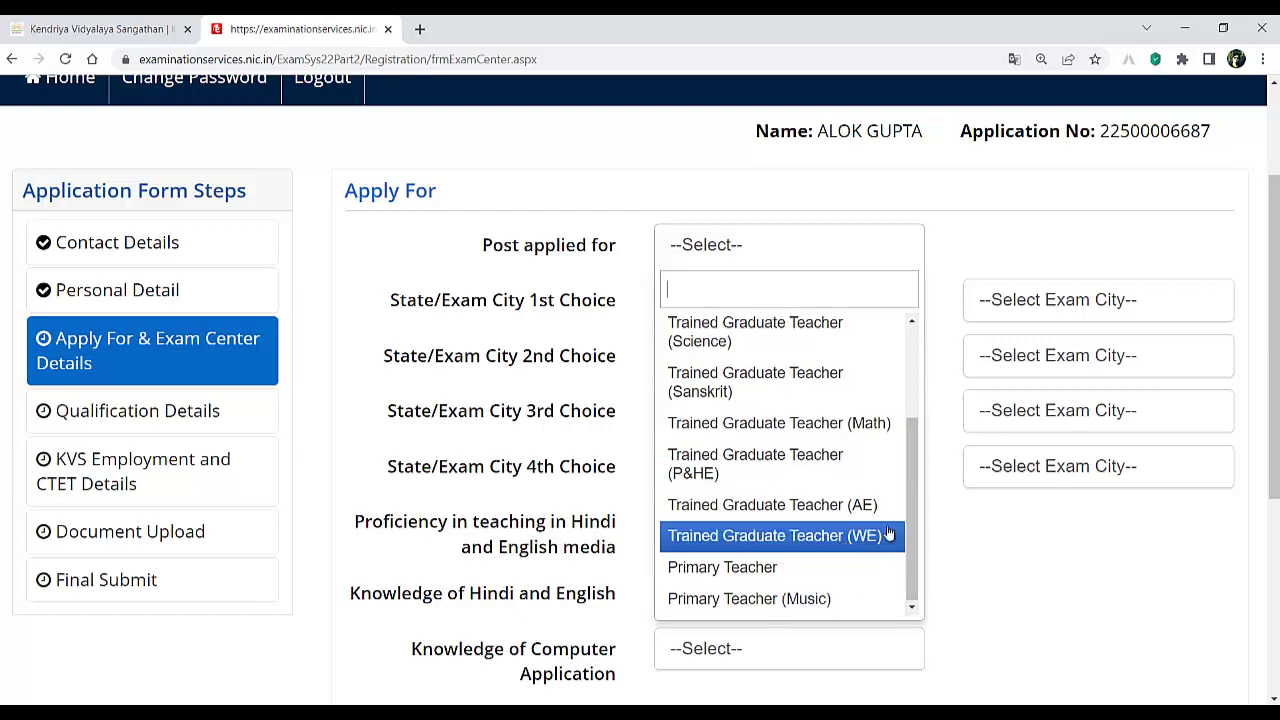
{"action": "scroll", "coordinate": [820, 470], "scroll_direction": "up", "scroll_amount": 3}
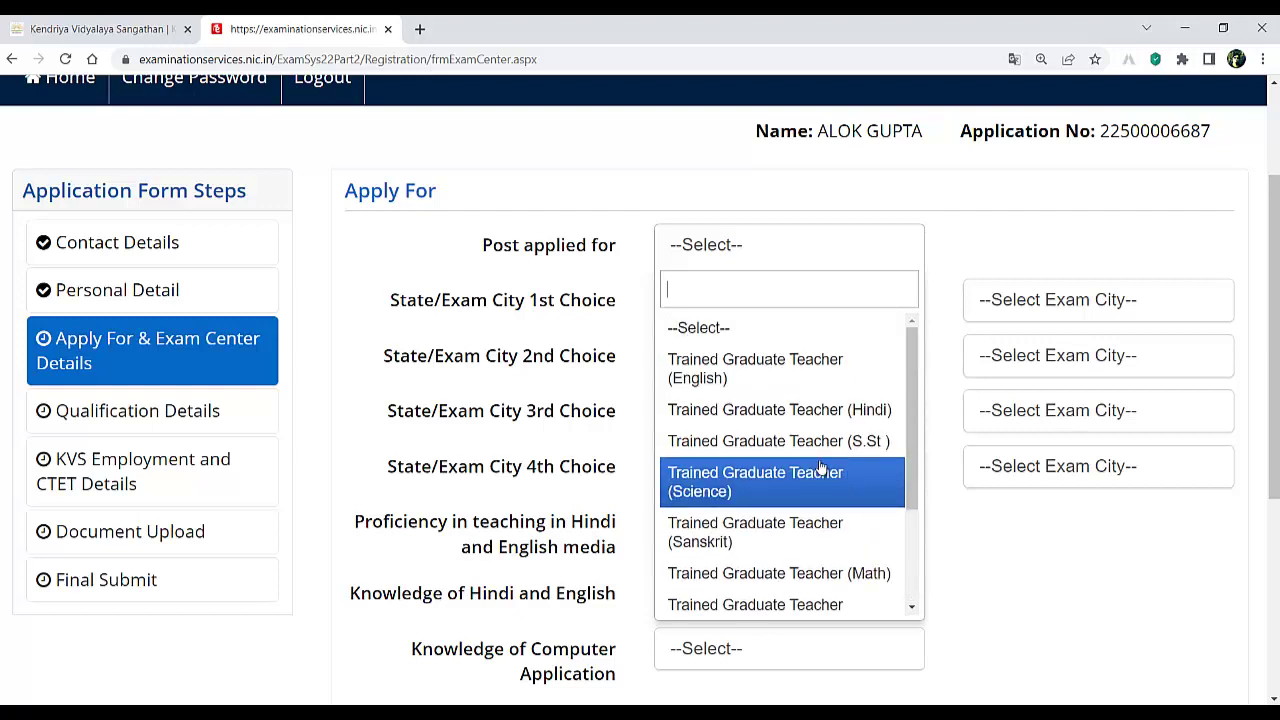
{"action": "left_click", "coordinate": [832, 410]}
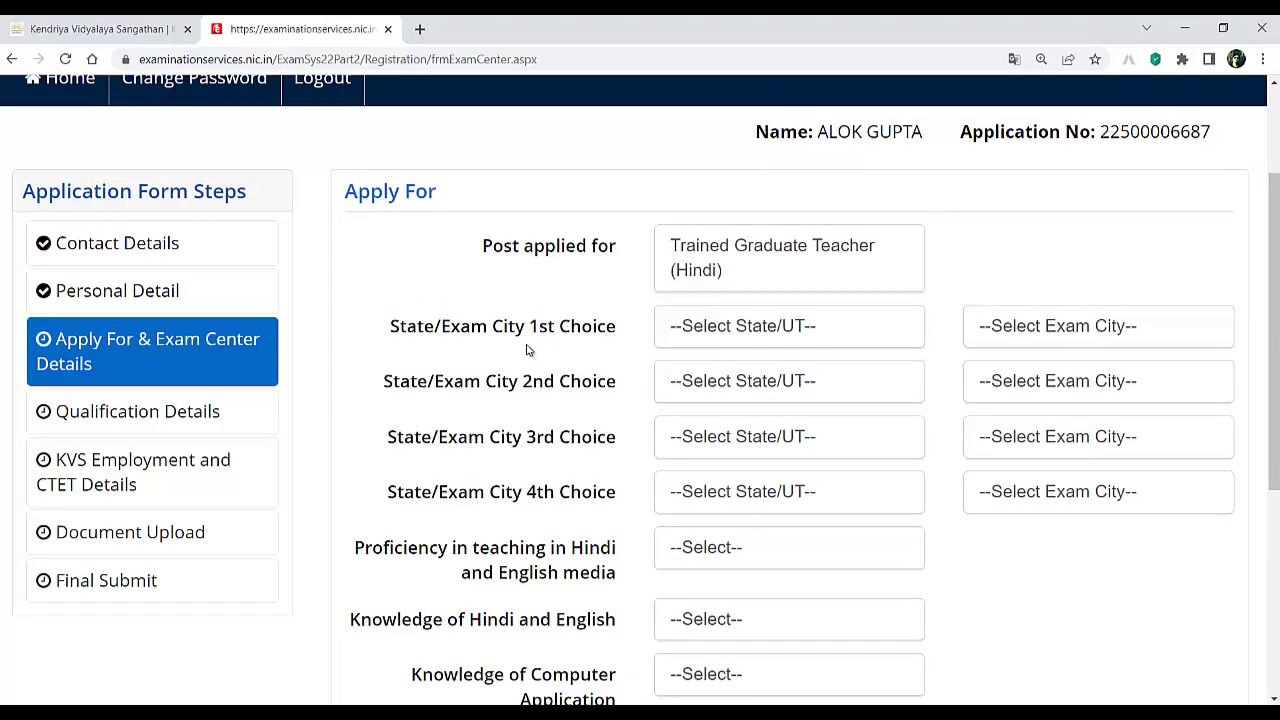
- Set the 1st and 2nd exam choices to Uttar Pradesh: Varanasi and Allahabad/Prayagraj
{"action": "left_click", "coordinate": [808, 326]}
{"action": "scroll", "coordinate": [806, 465], "scroll_direction": "down", "scroll_amount": 2}
{"action": "scroll", "coordinate": [806, 465], "scroll_direction": "down", "scroll_amount": 5}
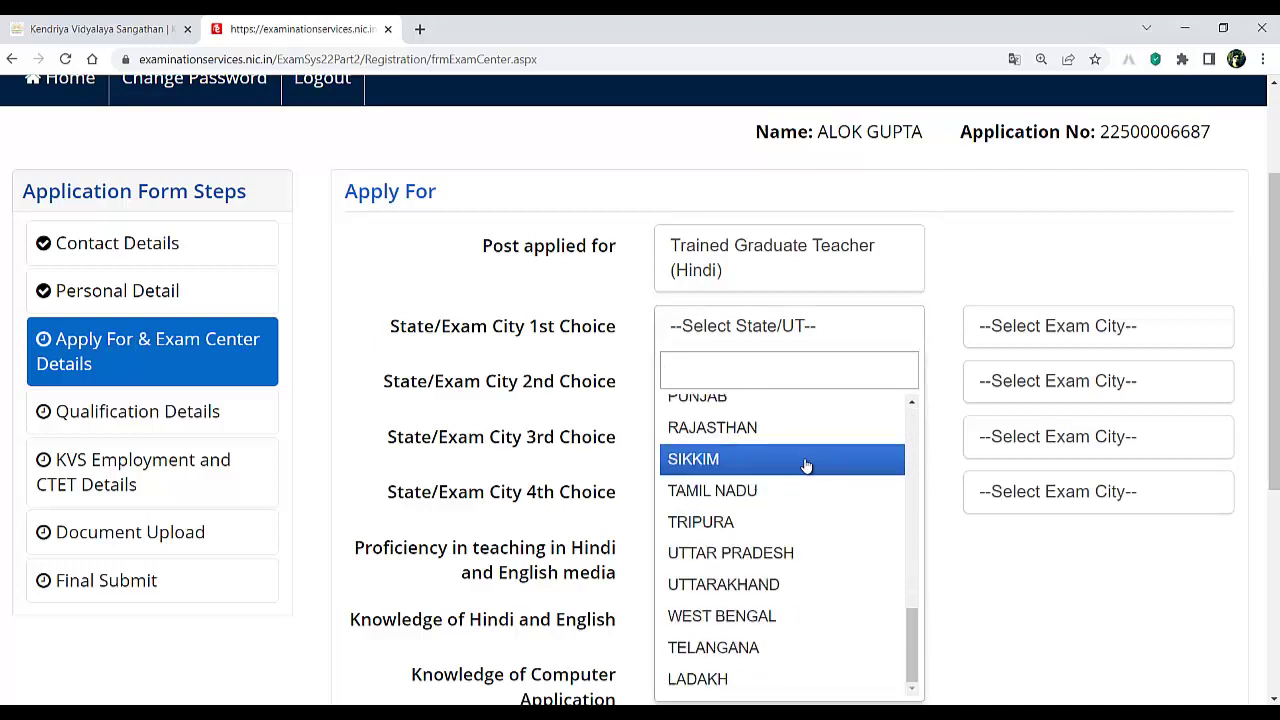
{"action": "left_click", "coordinate": [734, 556]}
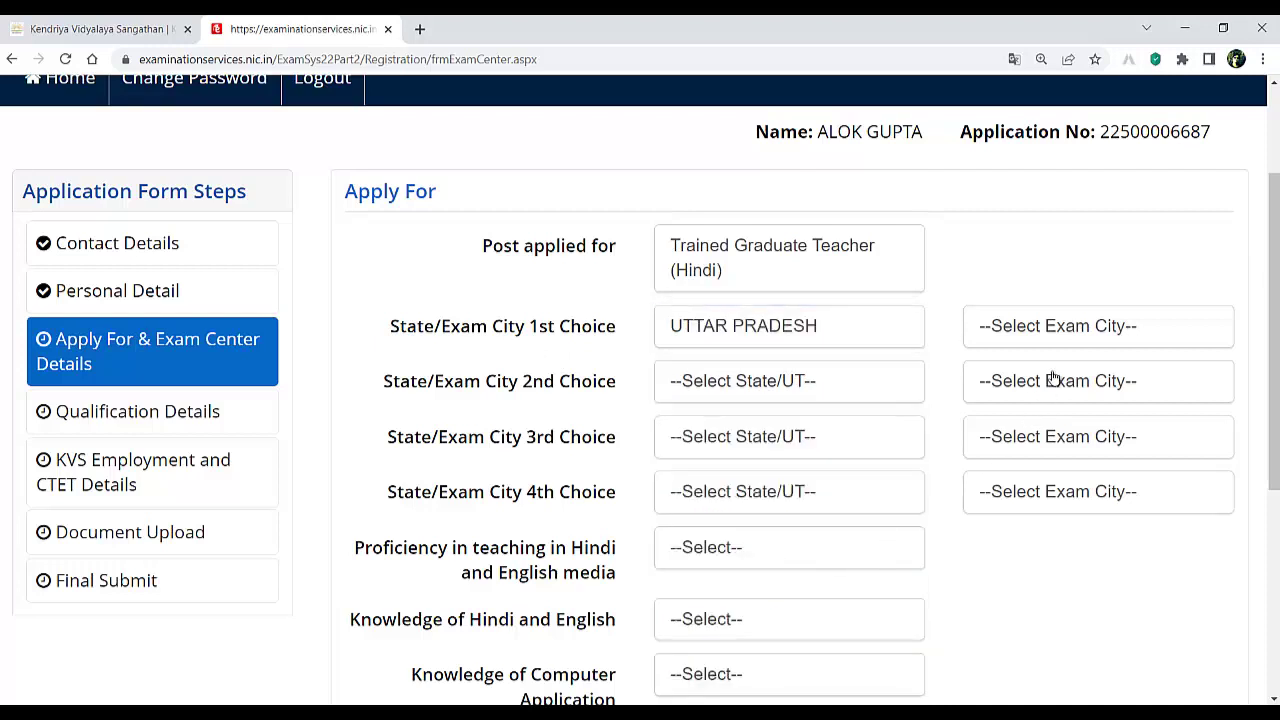
{"action": "left_click", "coordinate": [1060, 331]}
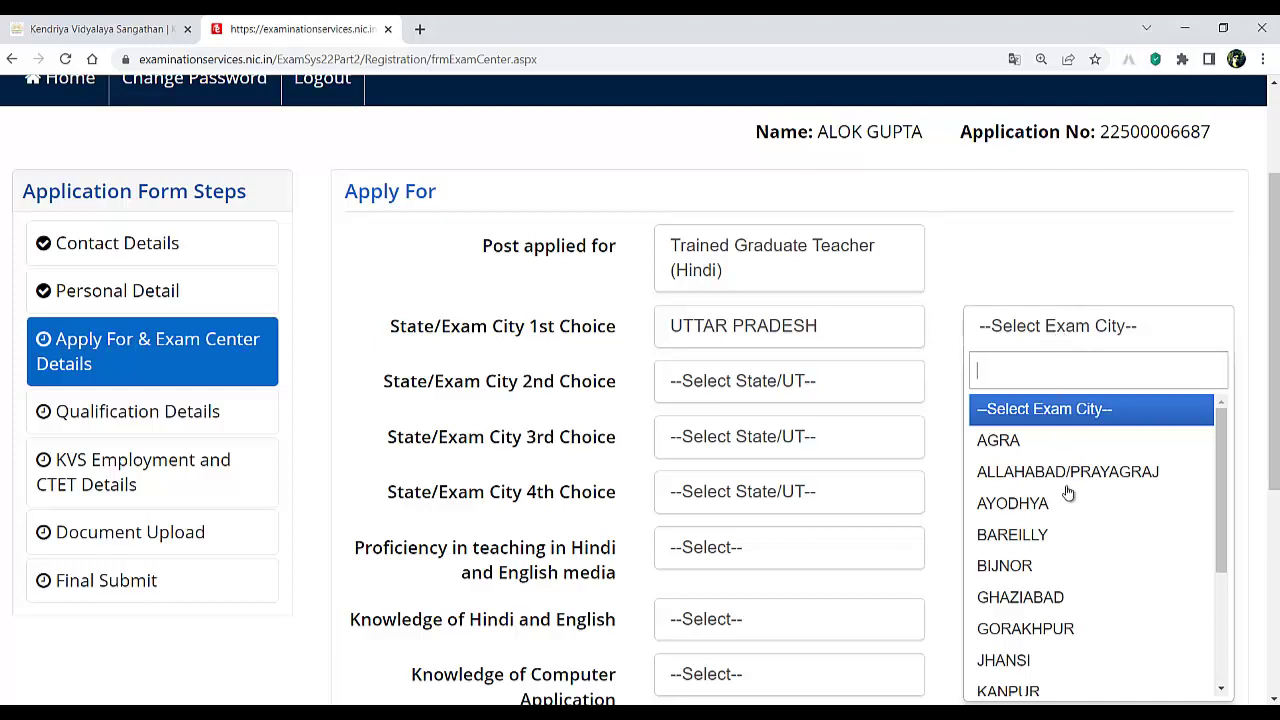
{"action": "scroll", "coordinate": [1085, 570], "scroll_direction": "down", "scroll_amount": 2}
{"action": "scroll", "coordinate": [1081, 570], "scroll_direction": "down", "scroll_amount": 1}
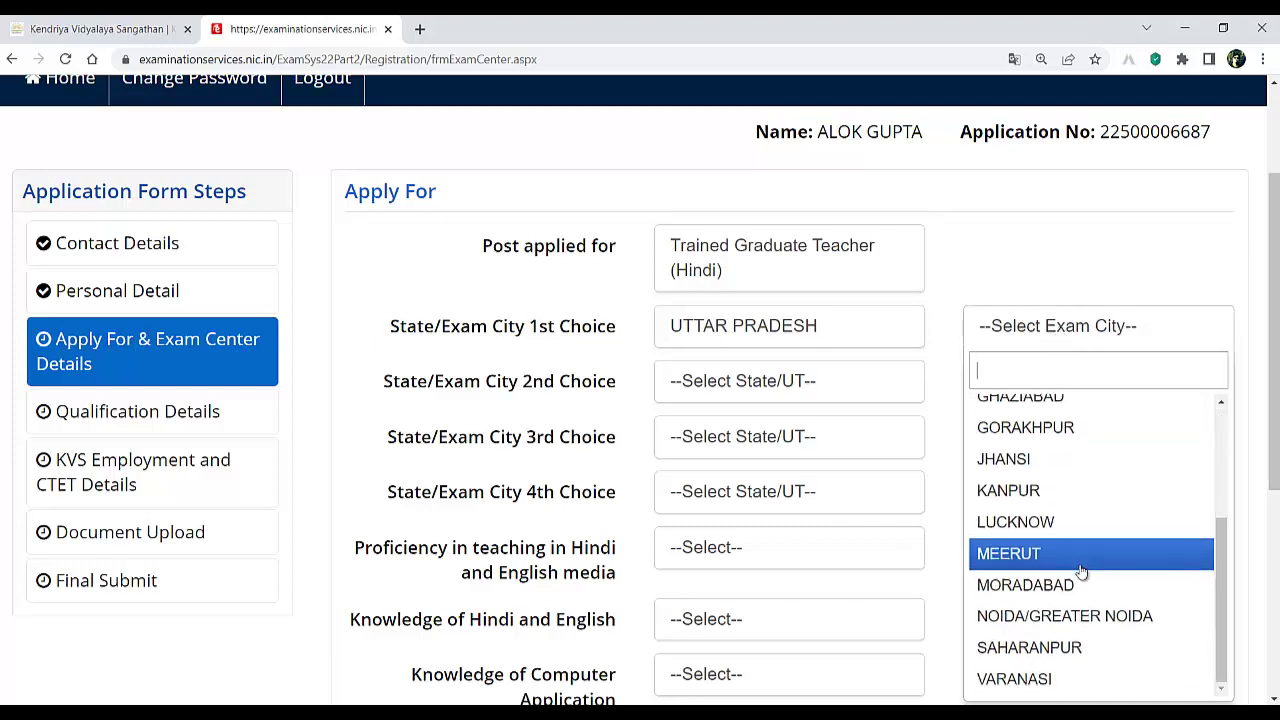
{"action": "scroll", "coordinate": [1081, 570], "scroll_direction": "up", "scroll_amount": 2}
{"action": "scroll", "coordinate": [1074, 586], "scroll_direction": "down", "scroll_amount": 2}
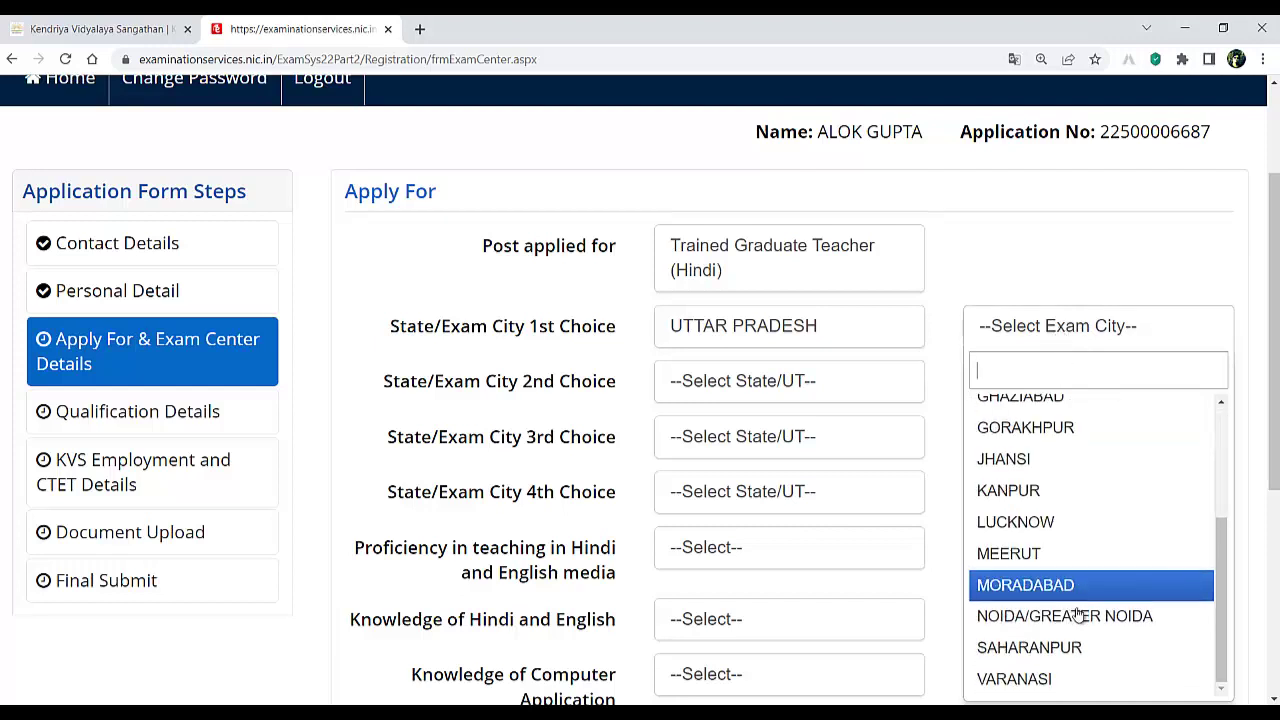
{"action": "left_click", "coordinate": [1046, 680]}
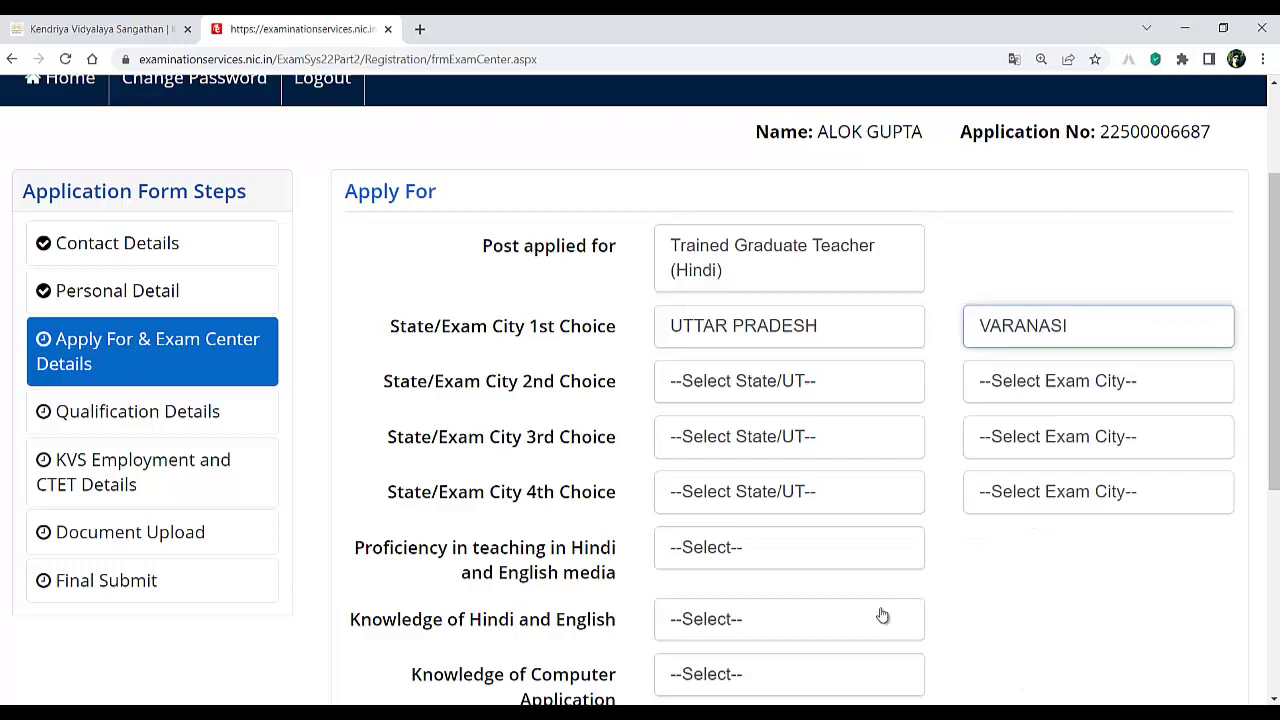
{"action": "left_click", "coordinate": [728, 384]}
{"action": "scroll", "coordinate": [802, 545], "scroll_direction": "down", "scroll_amount": 8}
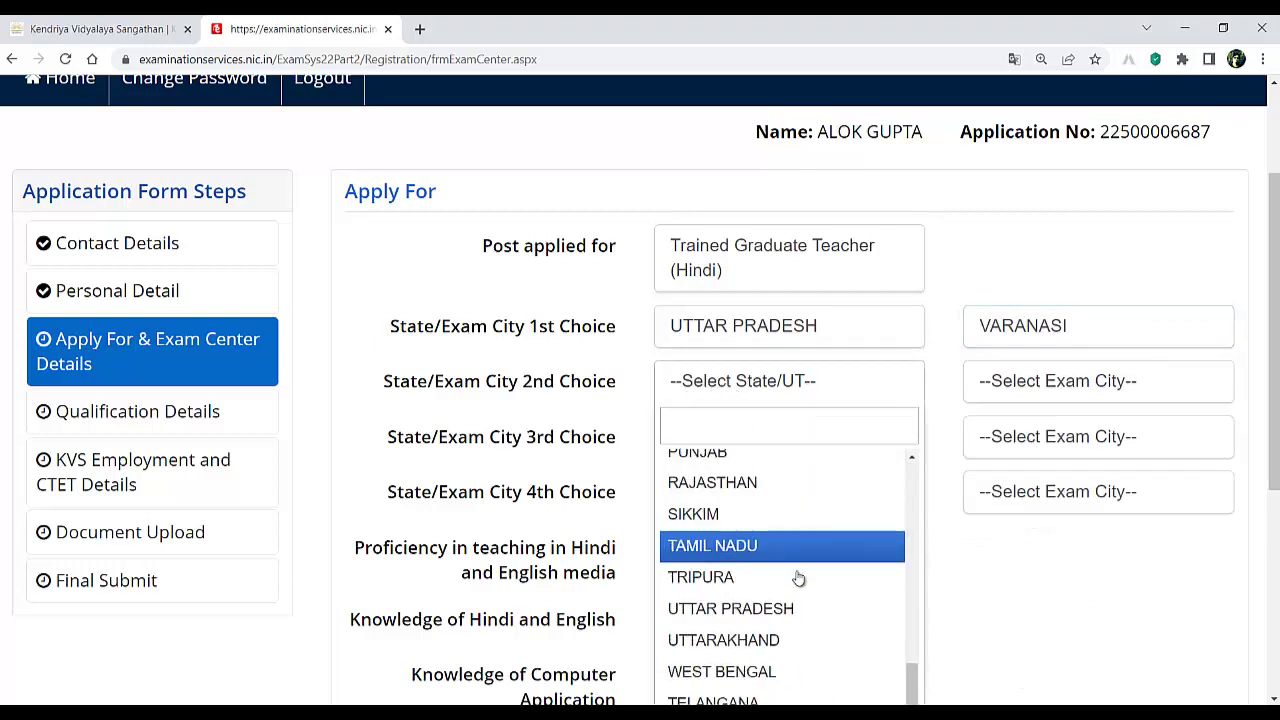
{"action": "left_click", "coordinate": [770, 609]}
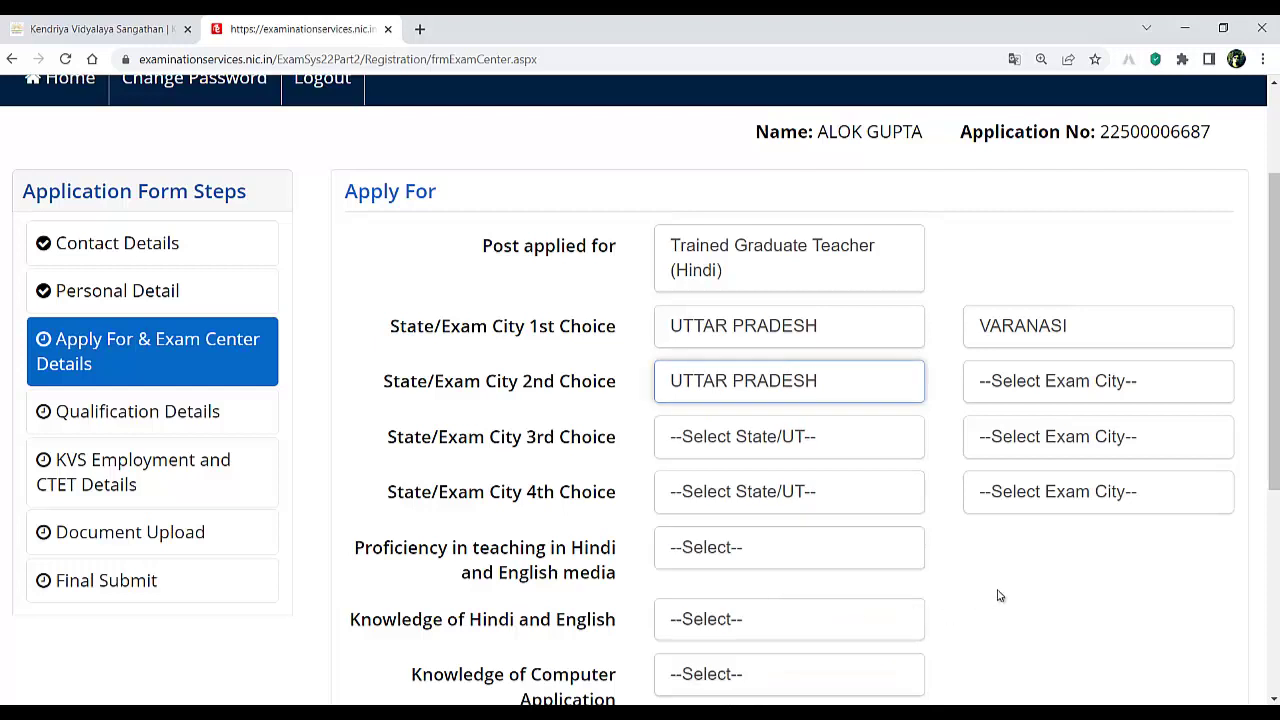
{"action": "left_click", "coordinate": [1053, 382]}
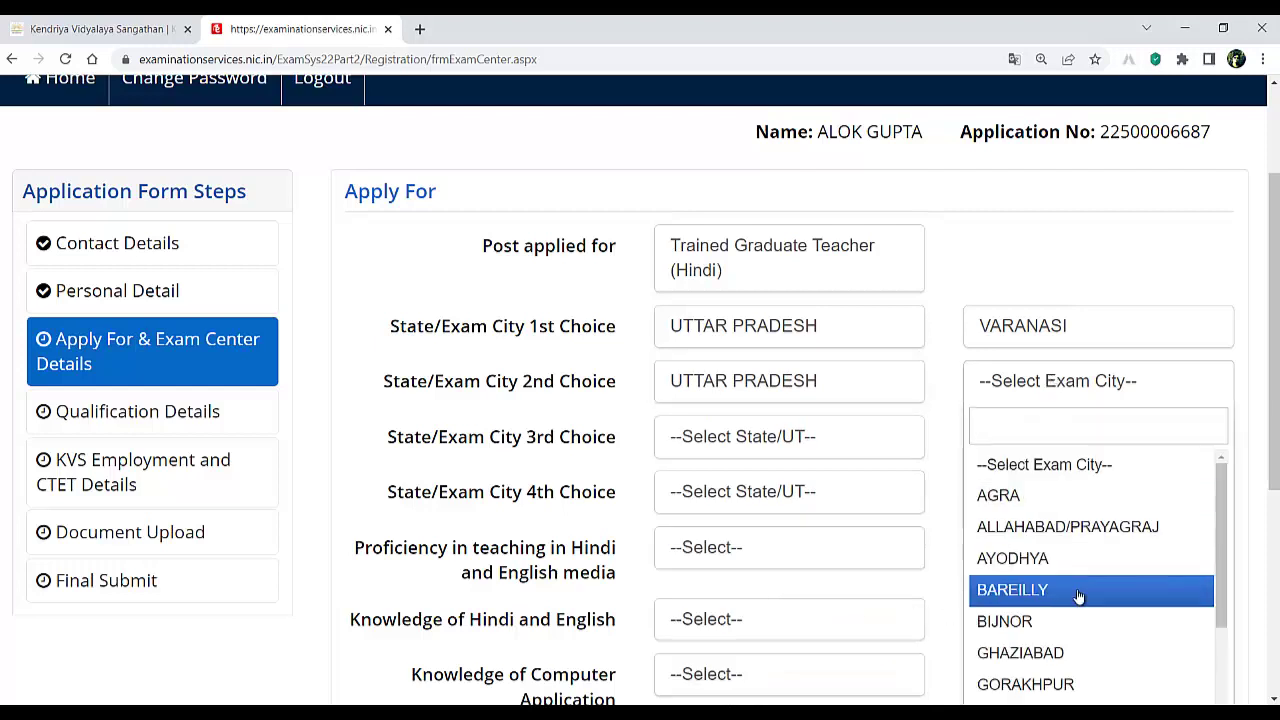
{"action": "left_click", "coordinate": [1066, 528]}
- Set the 3rd and 4th exam choices to Uttar Pradesh: Ayodhya and Lucknow
{"action": "left_click", "coordinate": [733, 443]}
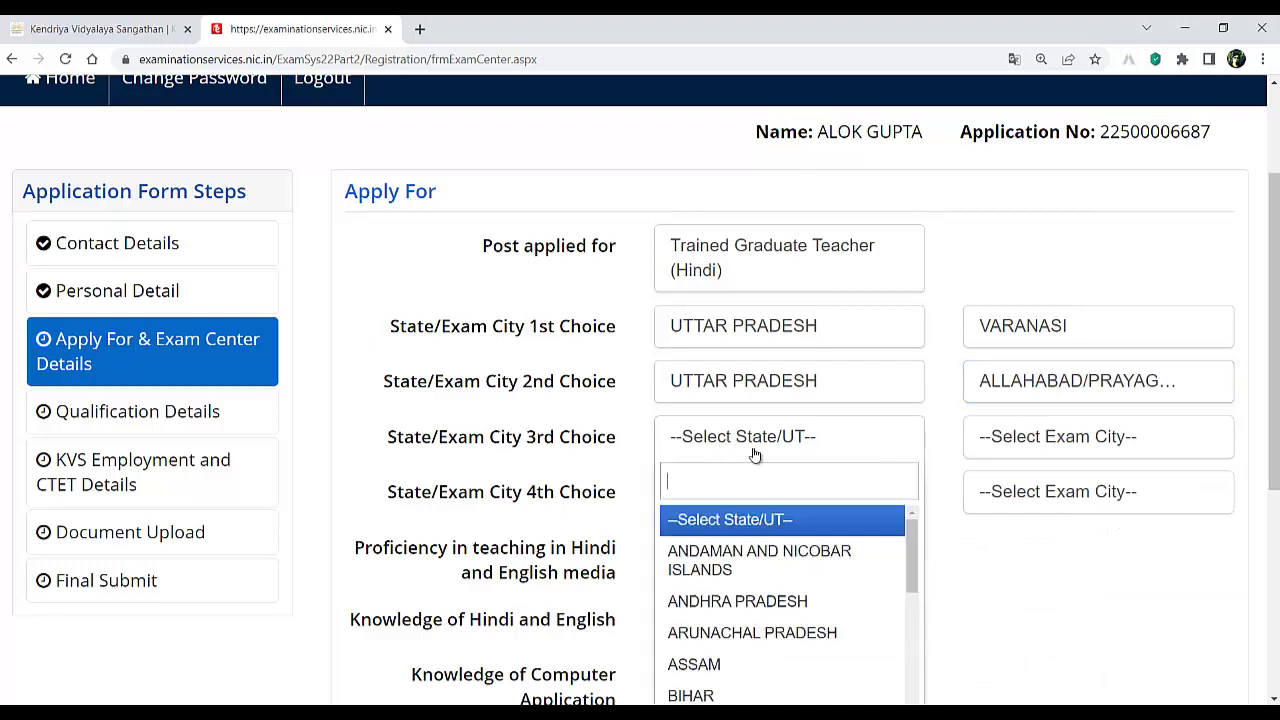
{"action": "scroll", "coordinate": [796, 581], "scroll_direction": "down", "scroll_amount": 8}
{"action": "left_click", "coordinate": [766, 664]}
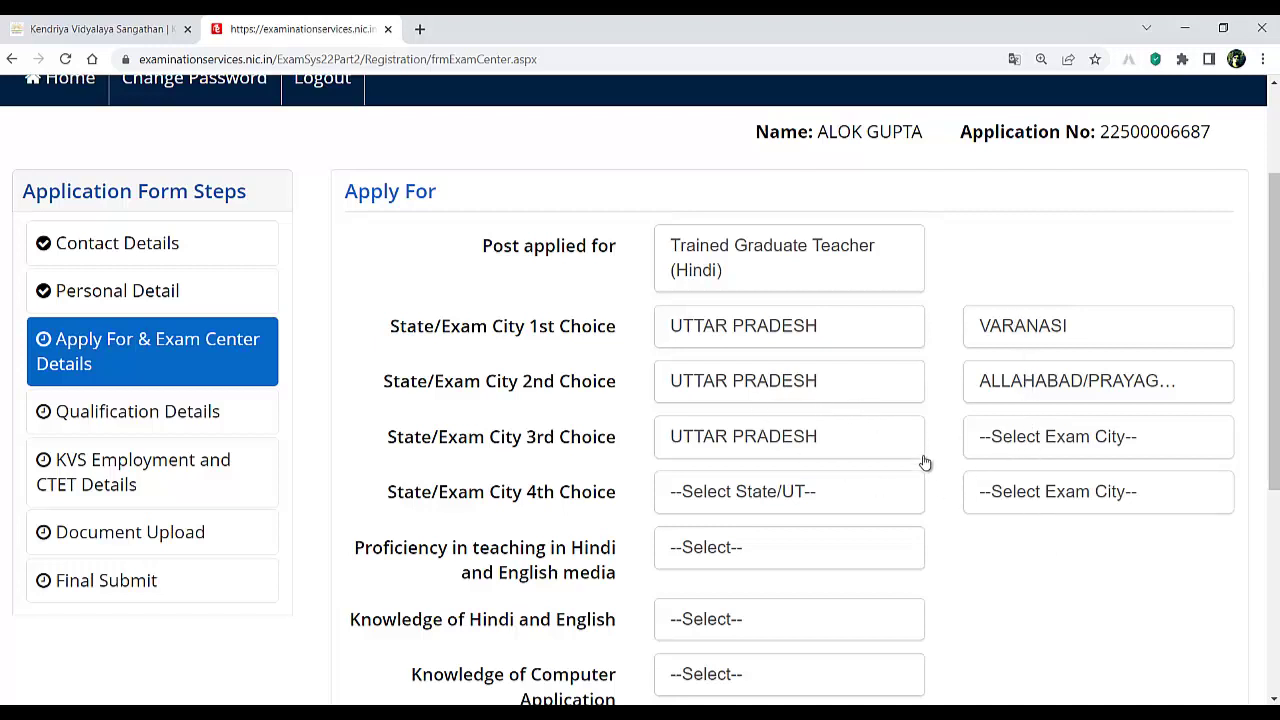
{"action": "left_click", "coordinate": [1040, 437]}
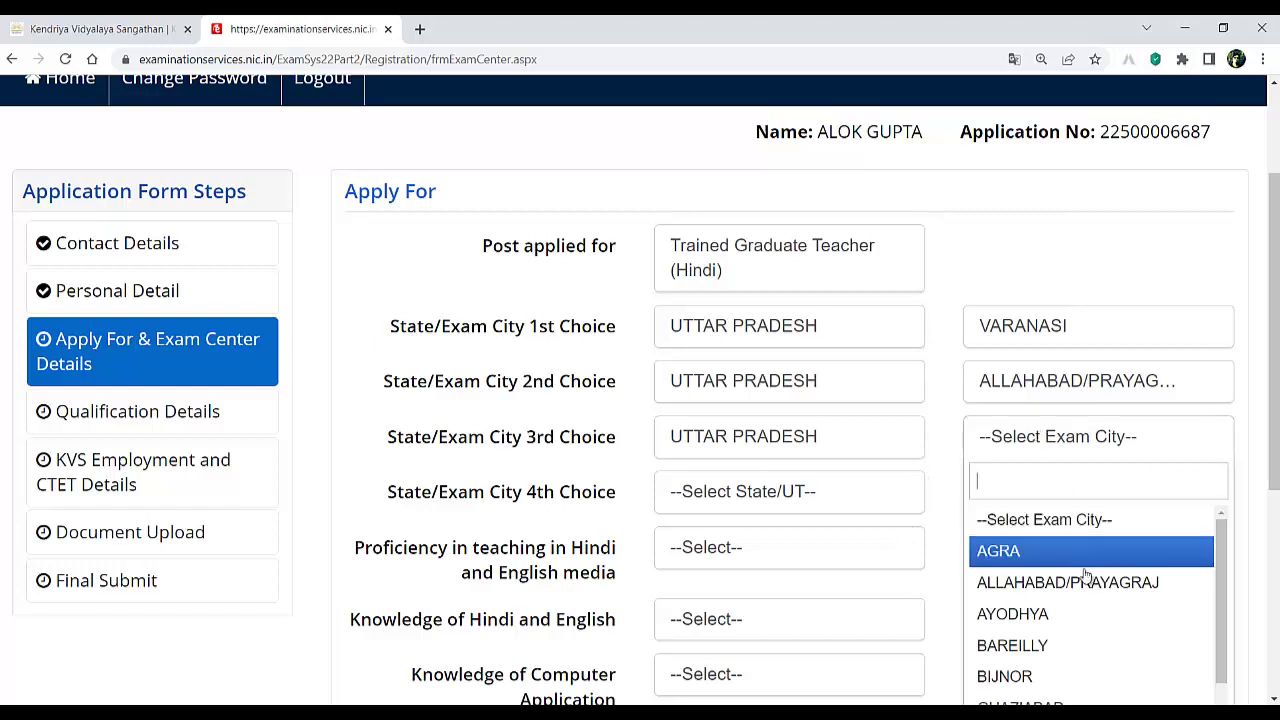
{"action": "left_click", "coordinate": [1044, 620]}
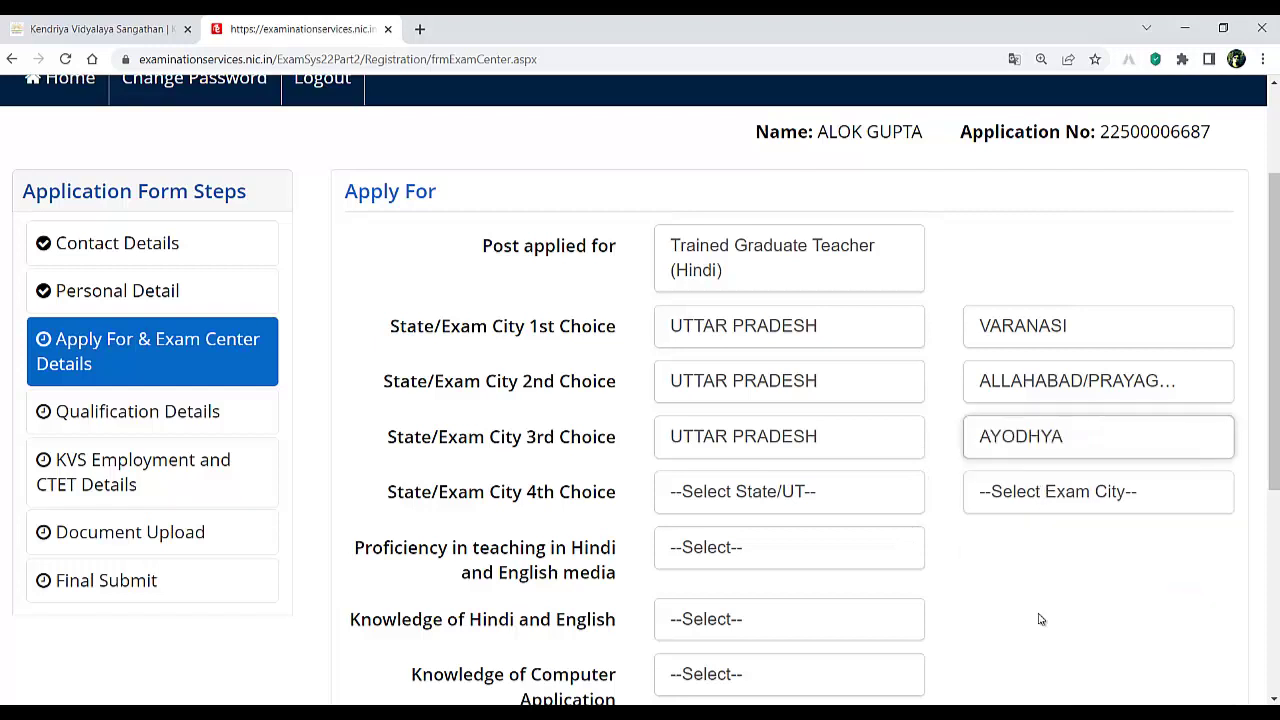
{"action": "left_click", "coordinate": [782, 505]}
{"action": "scroll", "coordinate": [795, 625], "scroll_direction": "down", "scroll_amount": 10}
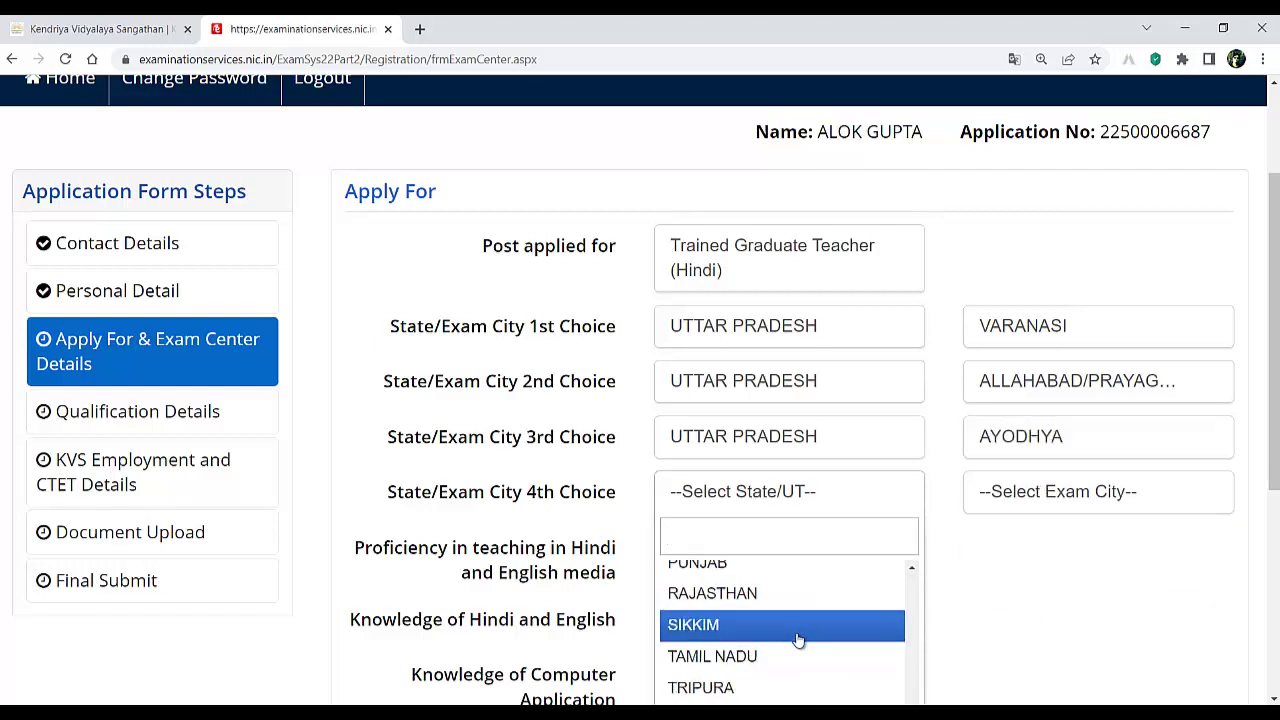
{"action": "scroll", "coordinate": [800, 601], "scroll_direction": "up", "scroll_amount": 7}
{"action": "scroll", "coordinate": [826, 603], "scroll_direction": "down", "scroll_amount": 7}
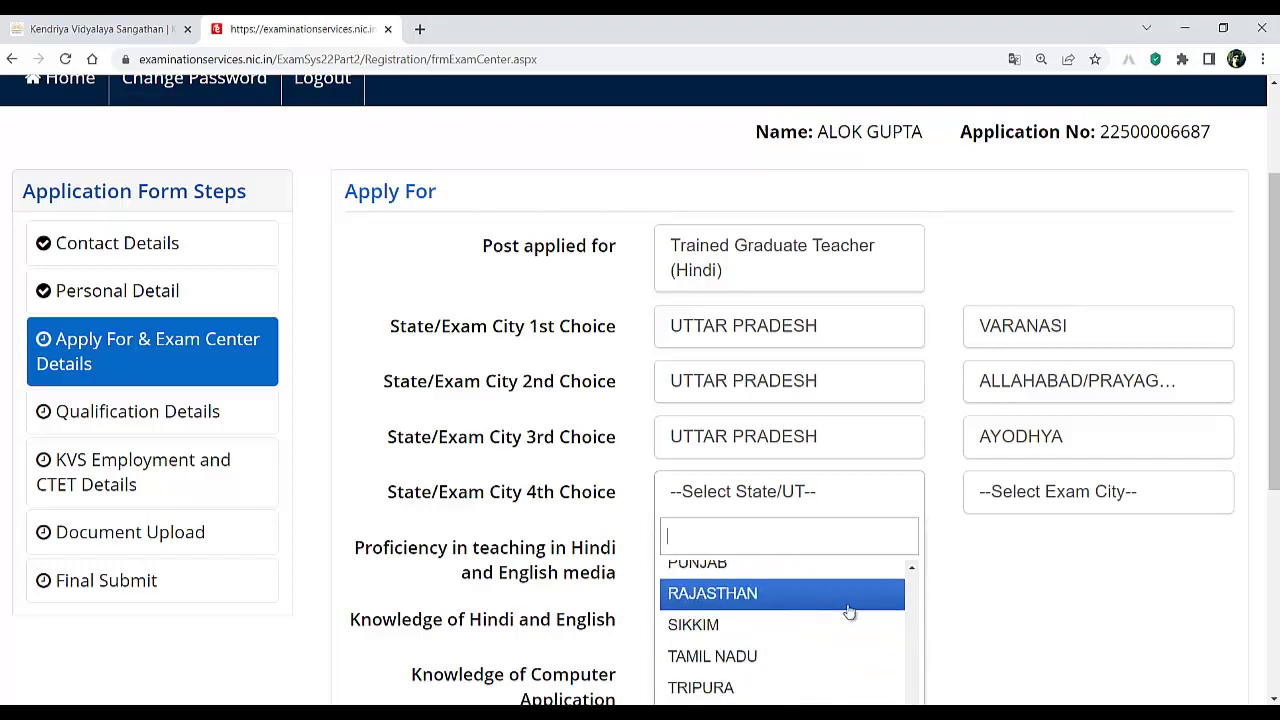
{"action": "scroll", "coordinate": [1013, 585], "scroll_direction": "down", "scroll_amount": 4}
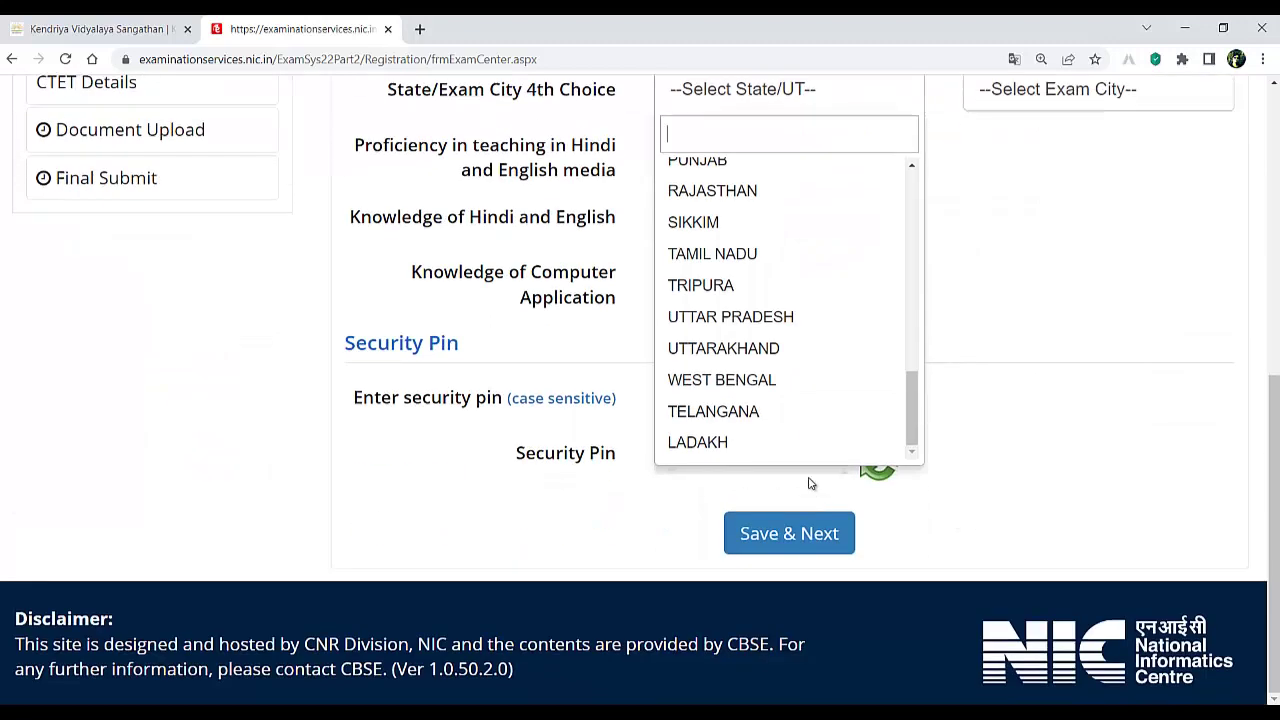
{"action": "left_click", "coordinate": [748, 320]}
{"action": "scroll", "coordinate": [1015, 370], "scroll_direction": "up", "scroll_amount": 3}
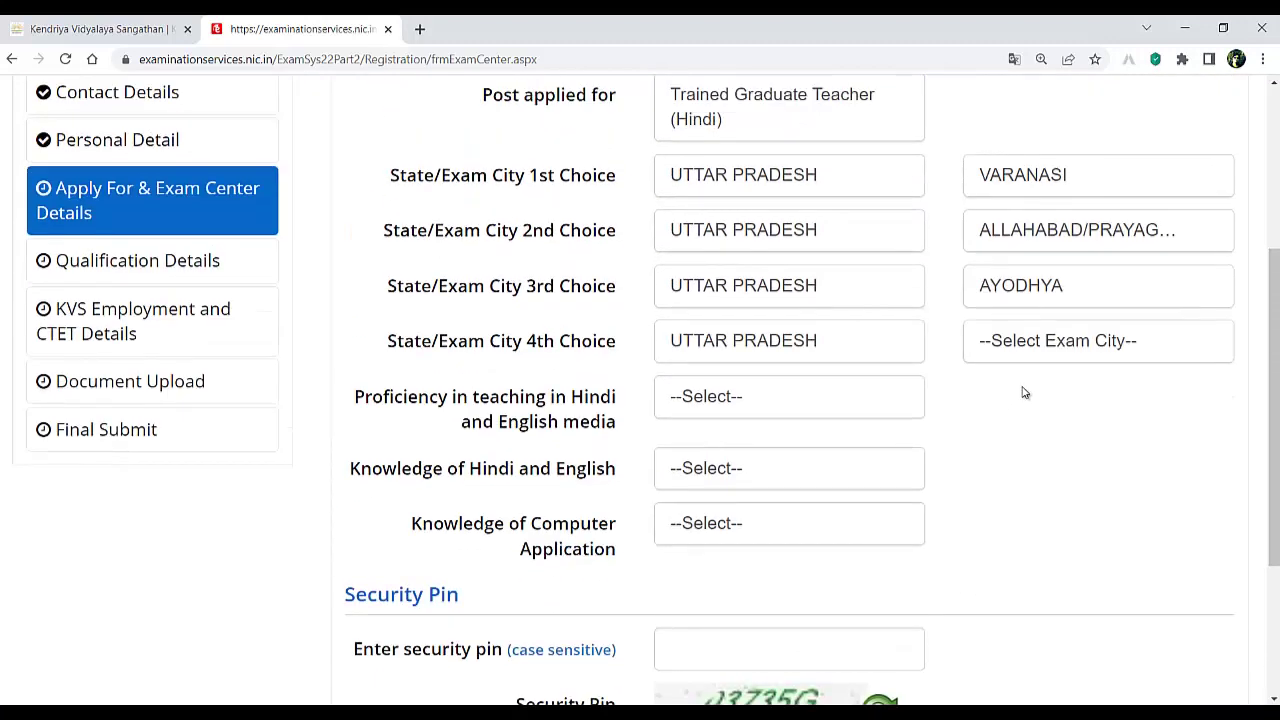
{"action": "left_click", "coordinate": [1028, 350]}
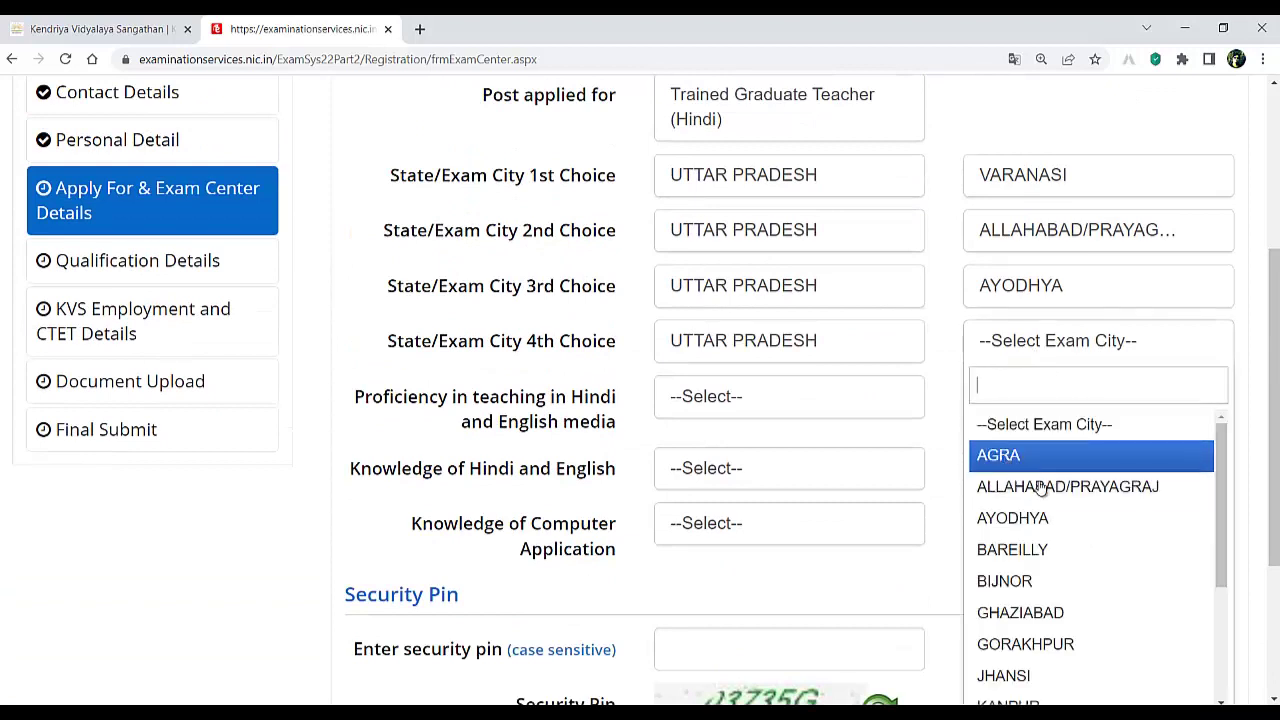
{"action": "scroll", "coordinate": [1047, 513], "scroll_direction": "down", "scroll_amount": 2}
{"action": "left_click", "coordinate": [1040, 545]}
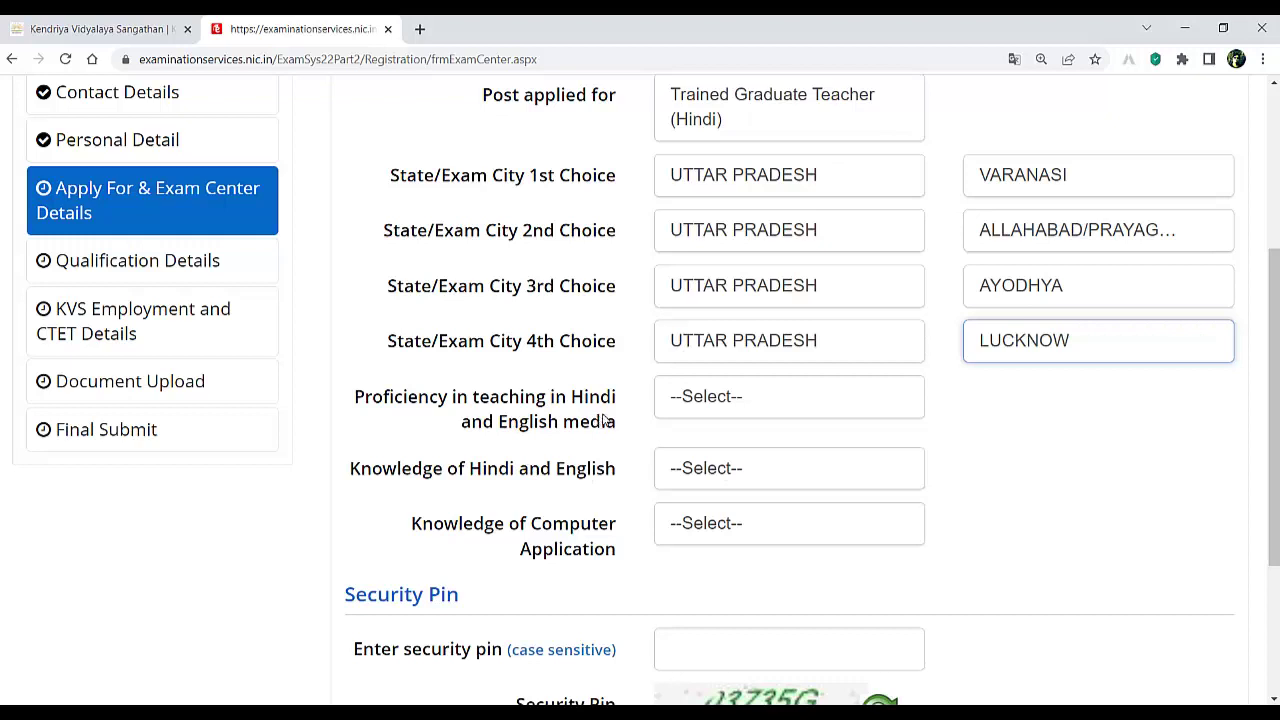
- Answer Yes to teaching proficiency, Knowledge of Hindi and English, and Knowledge of Computer Application
{"action": "left_click", "coordinate": [692, 401]}
{"action": "left_click", "coordinate": [708, 512]}
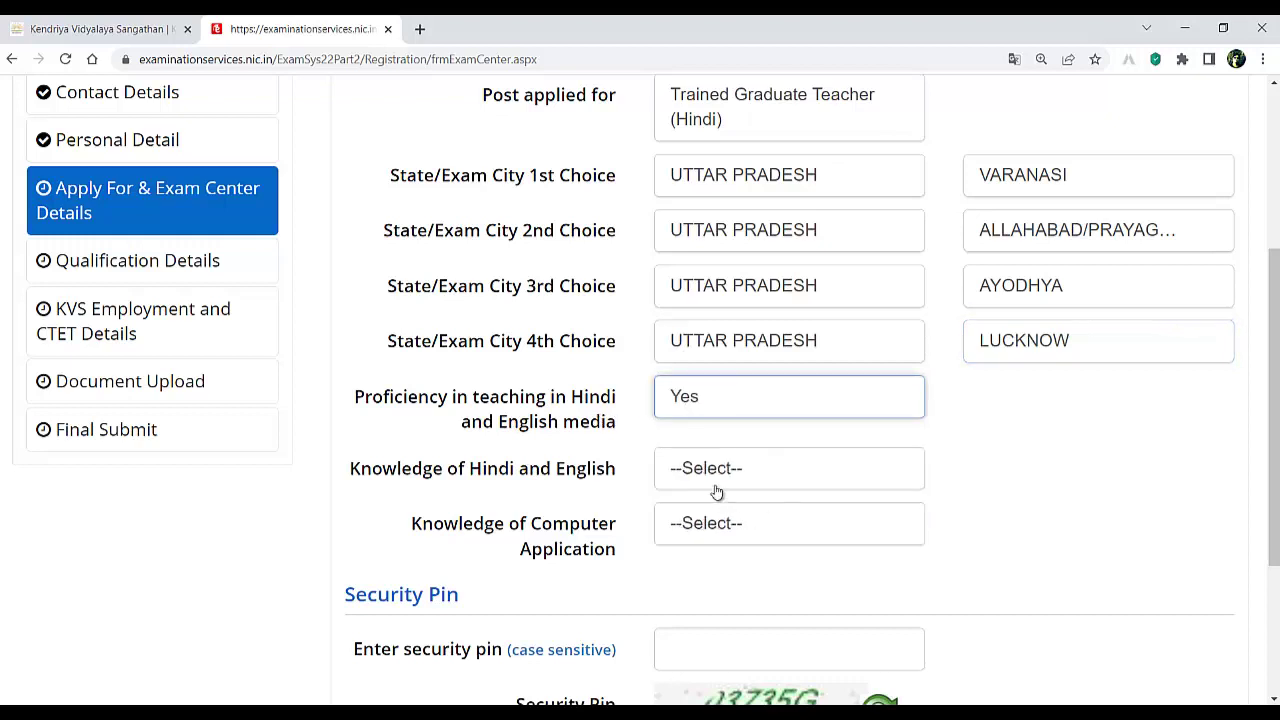
{"action": "left_click", "coordinate": [718, 488]}
{"action": "left_click", "coordinate": [698, 586]}
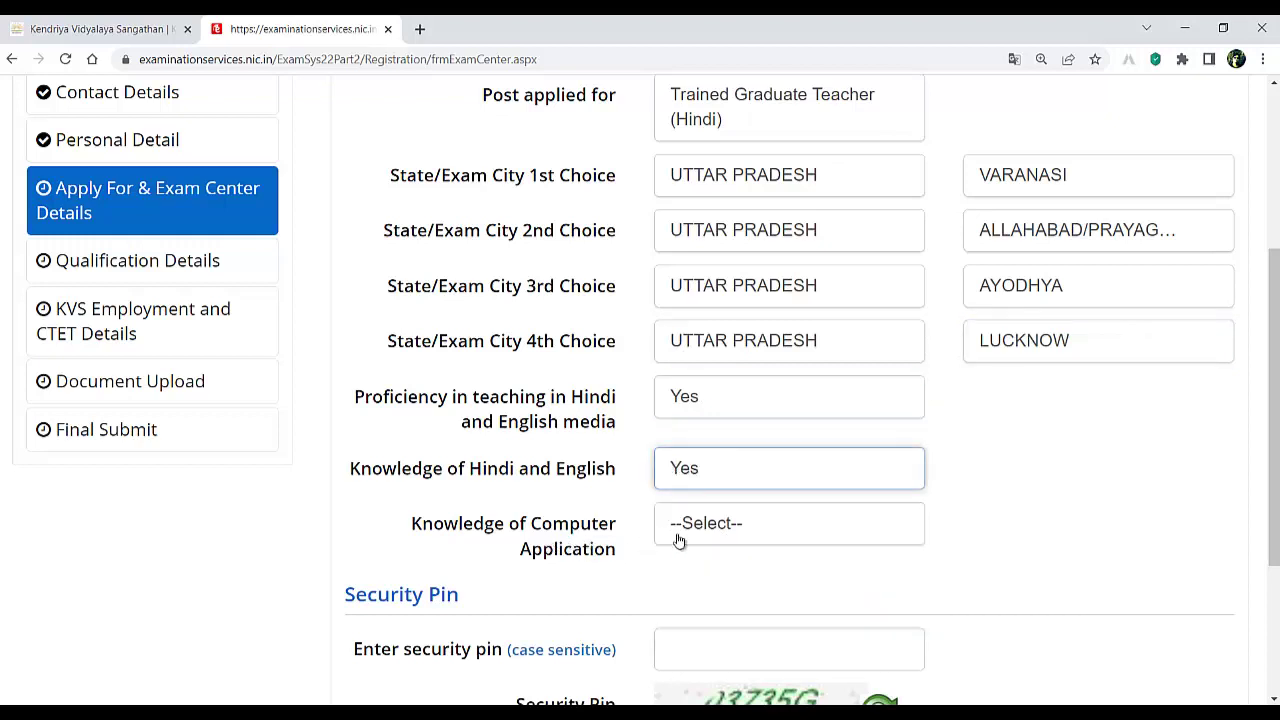
{"action": "left_click", "coordinate": [731, 528]}
{"action": "left_click", "coordinate": [697, 637]}
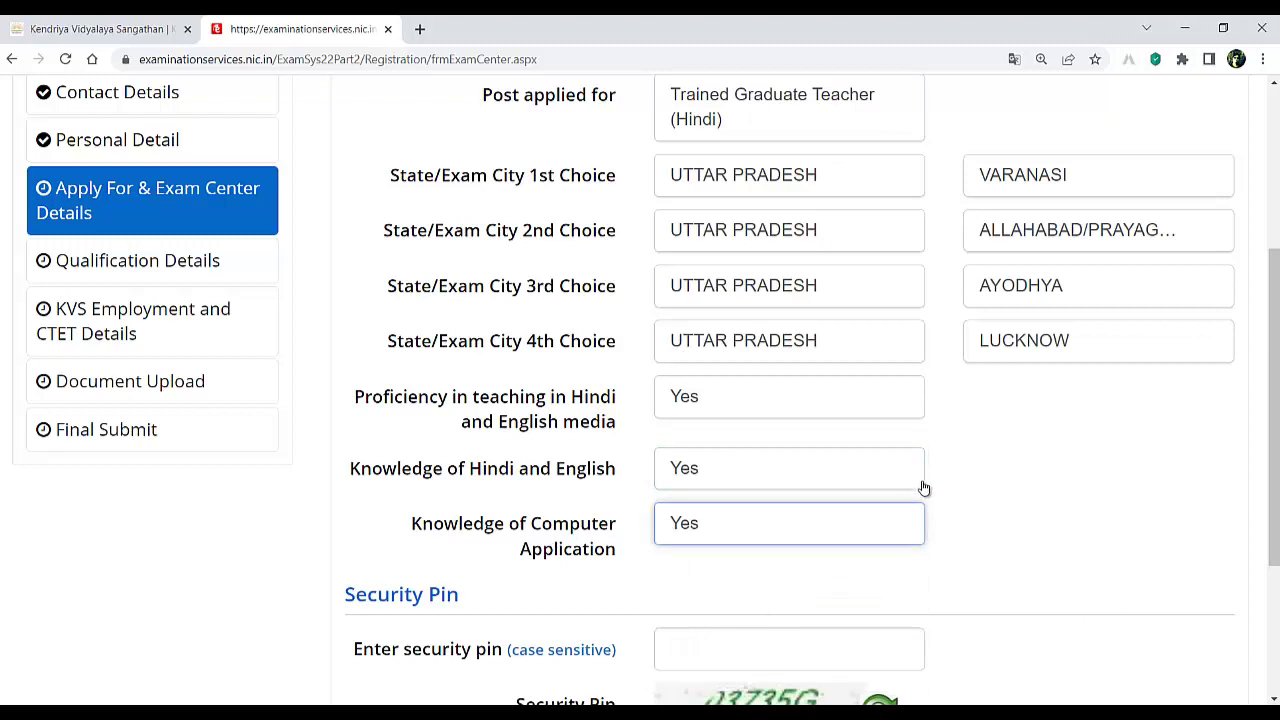
{"action": "scroll", "coordinate": [926, 480], "scroll_direction": "down", "scroll_amount": 3}
- Record graduation as Passed Bachelor's Degree from Any Recognised Board, naming UNIEERSITY OF ALLAHABAD PRAYAGRAJ
{"action": "left_click", "coordinate": [714, 401]}
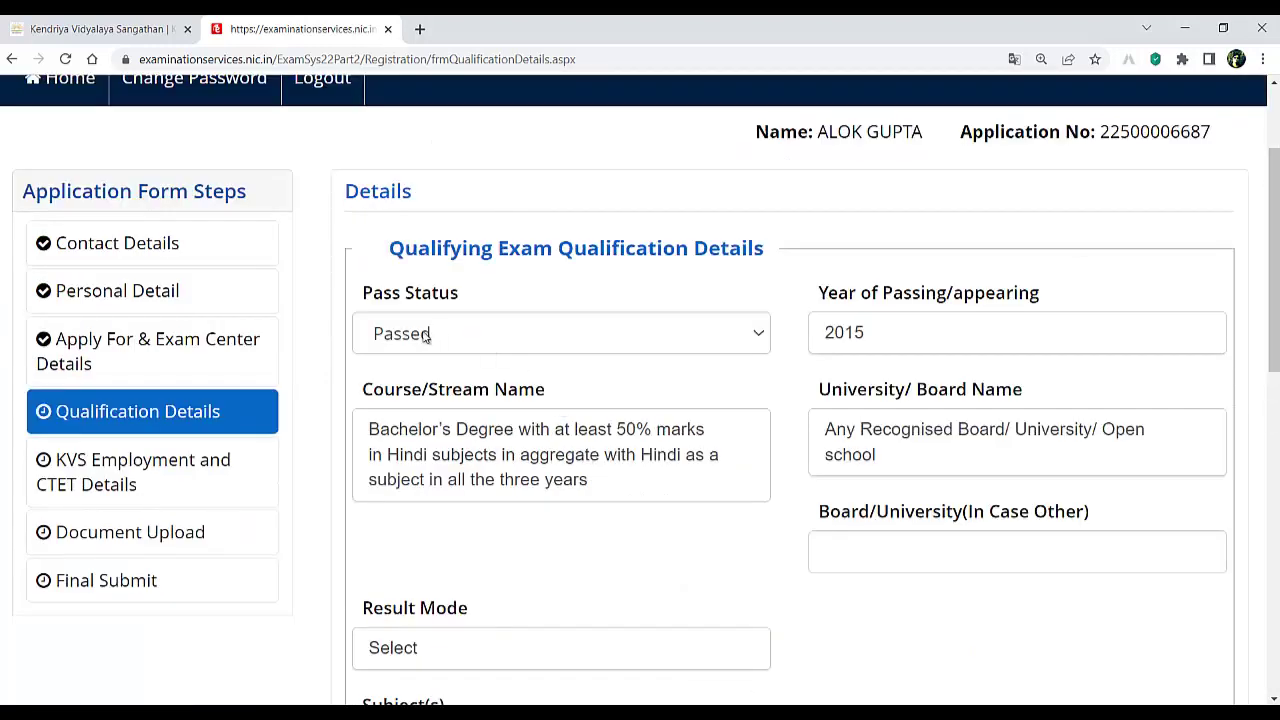
{"action": "left_click", "coordinate": [473, 337]}
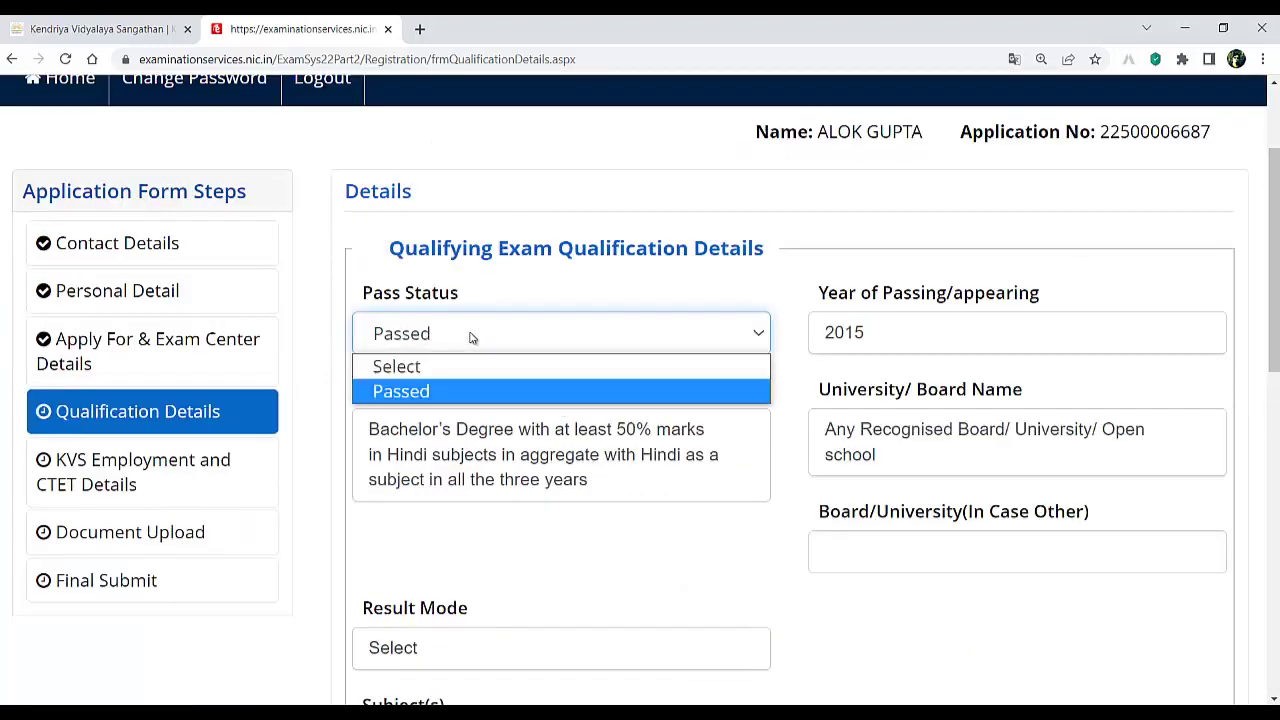
{"action": "left_click", "coordinate": [473, 337]}
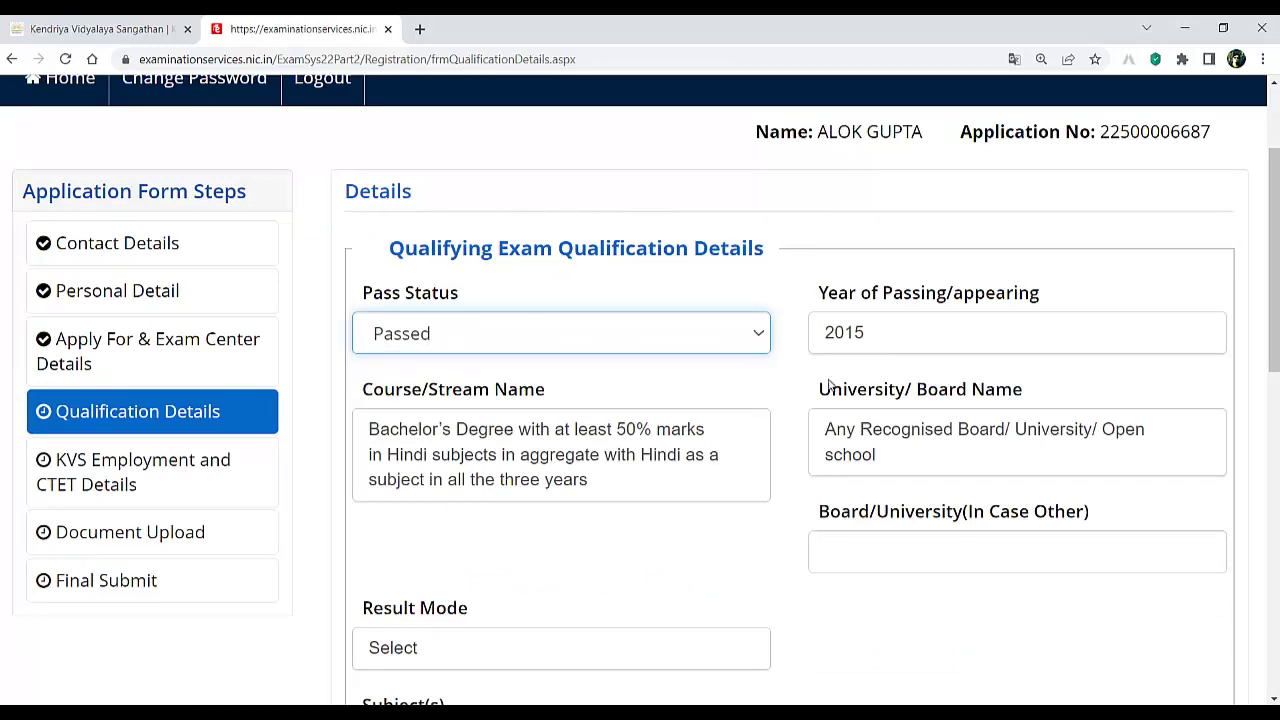
{"action": "left_click", "coordinate": [501, 457]}
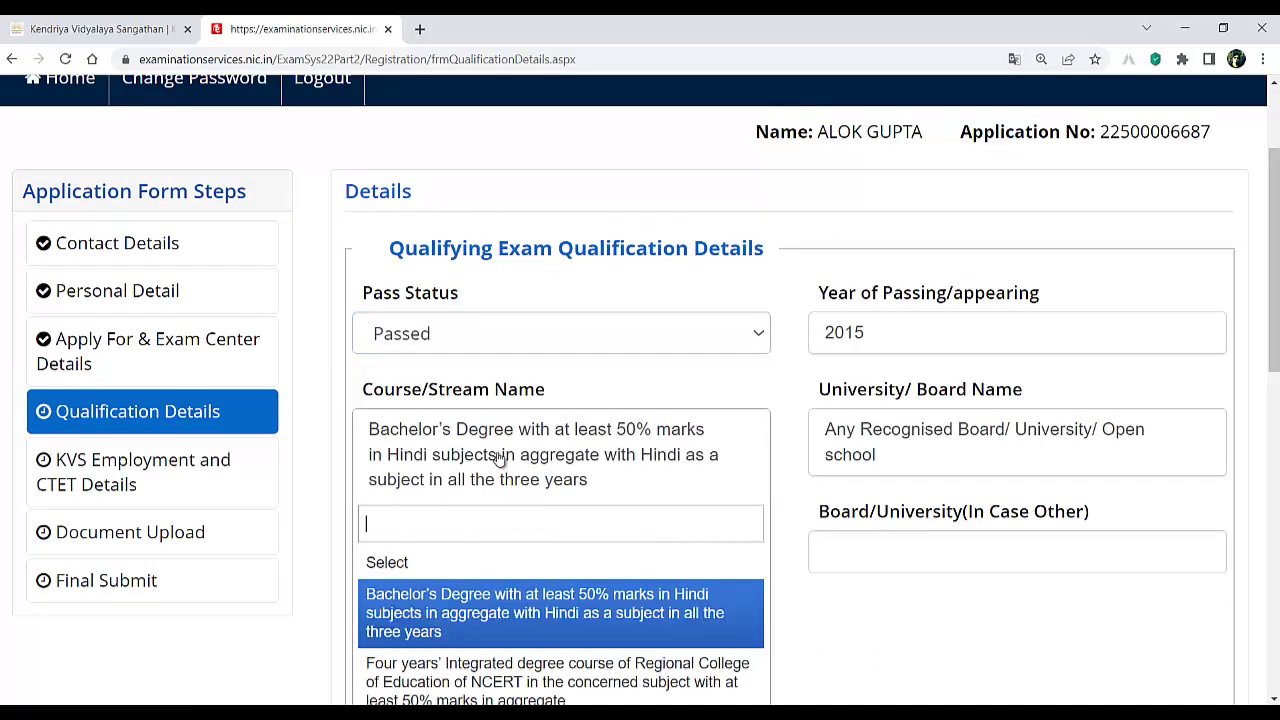
{"action": "left_click", "coordinate": [500, 456]}
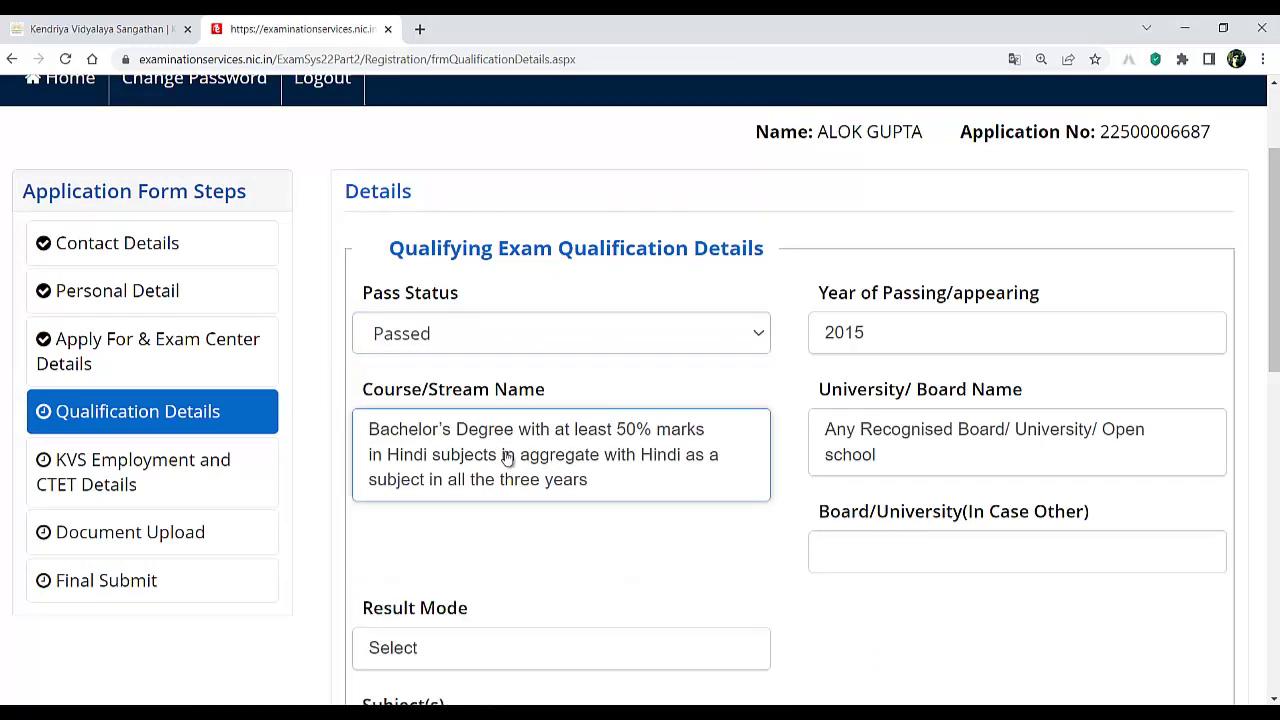
{"action": "left_click", "coordinate": [906, 452]}
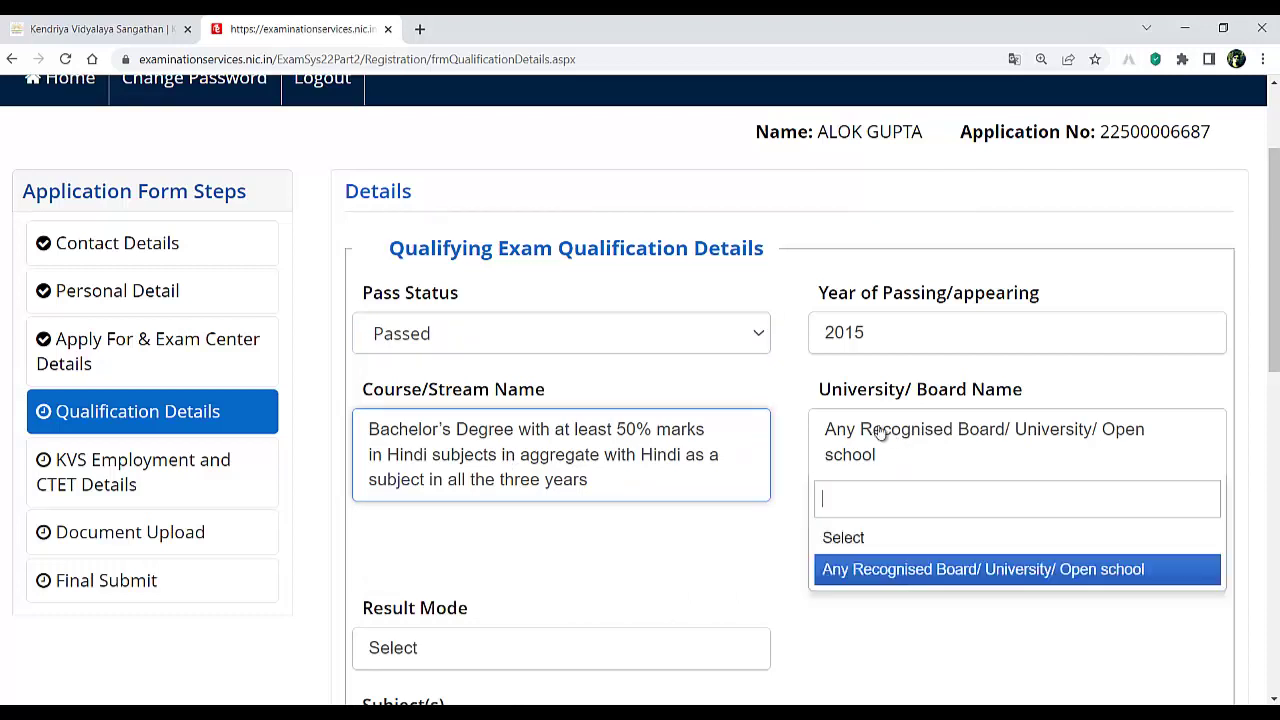
{"action": "left_click", "coordinate": [882, 572]}
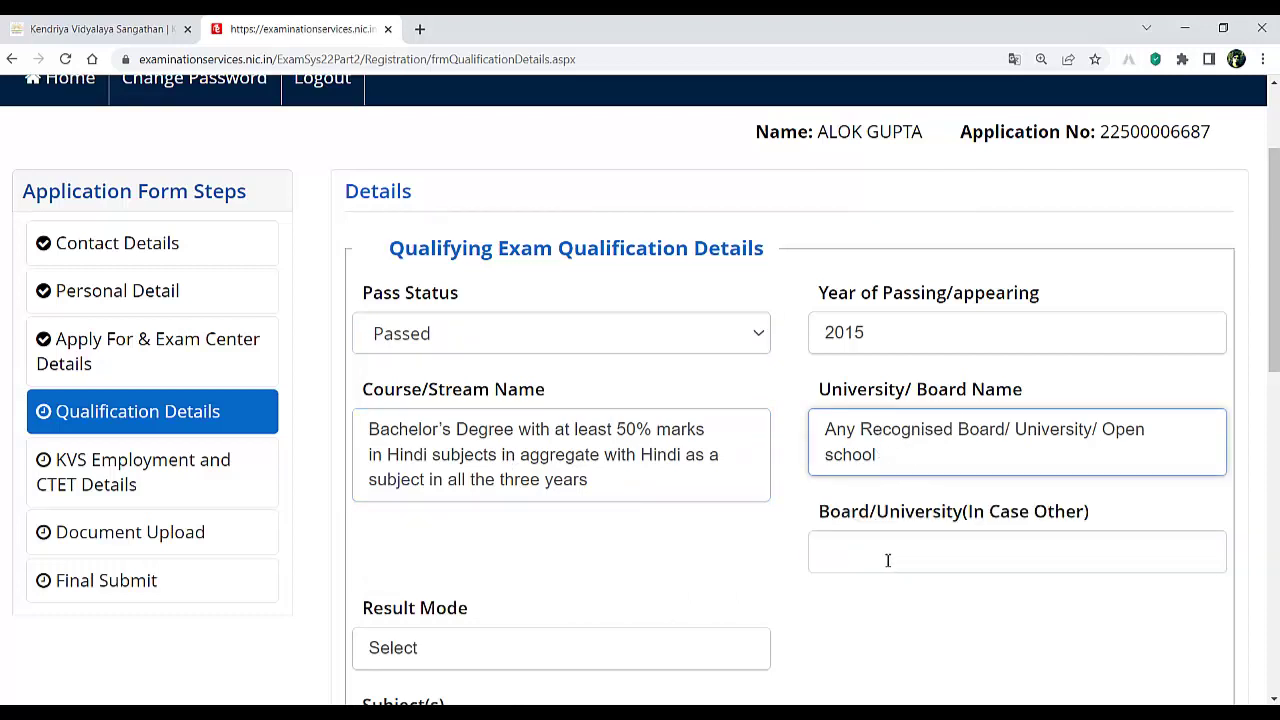
{"action": "left_click", "coordinate": [893, 561]}
{"action": "type", "text": "UNI"}
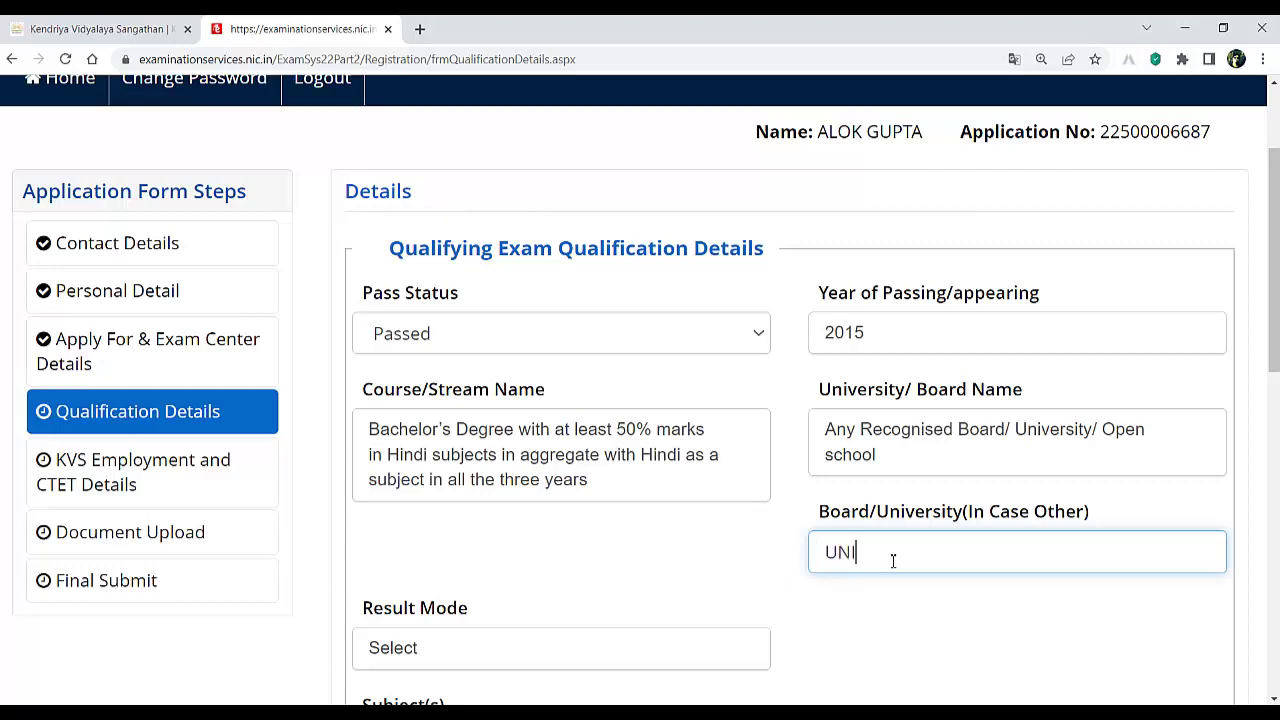
{"action": "type", "text": "E"}
{"action": "type", "text": "ERSITY OF ALLAHABAD PRAYAGRAJ"}
- Set the graduation result mode to Percentage and enter the marks, giving 62.96%
{"action": "scroll", "coordinate": [589, 477], "scroll_direction": "down", "scroll_amount": 3}
{"action": "left_click", "coordinate": [450, 404]}
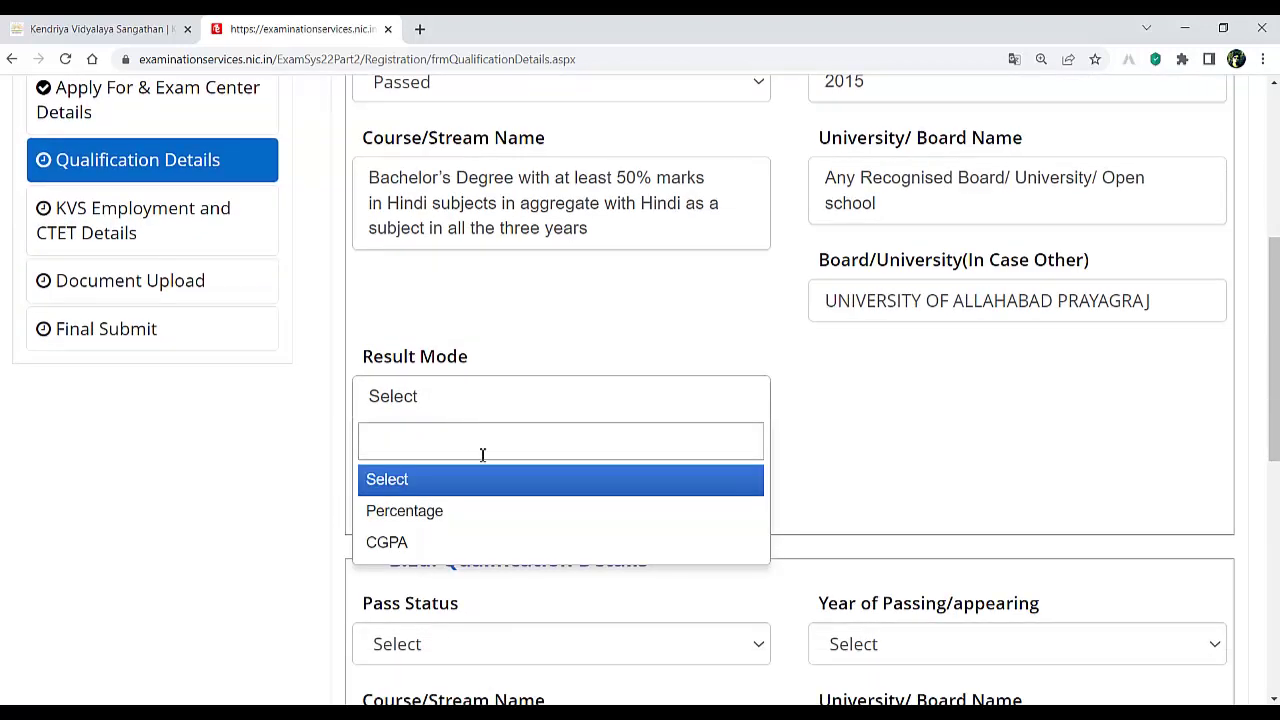
{"action": "left_click", "coordinate": [449, 513]}
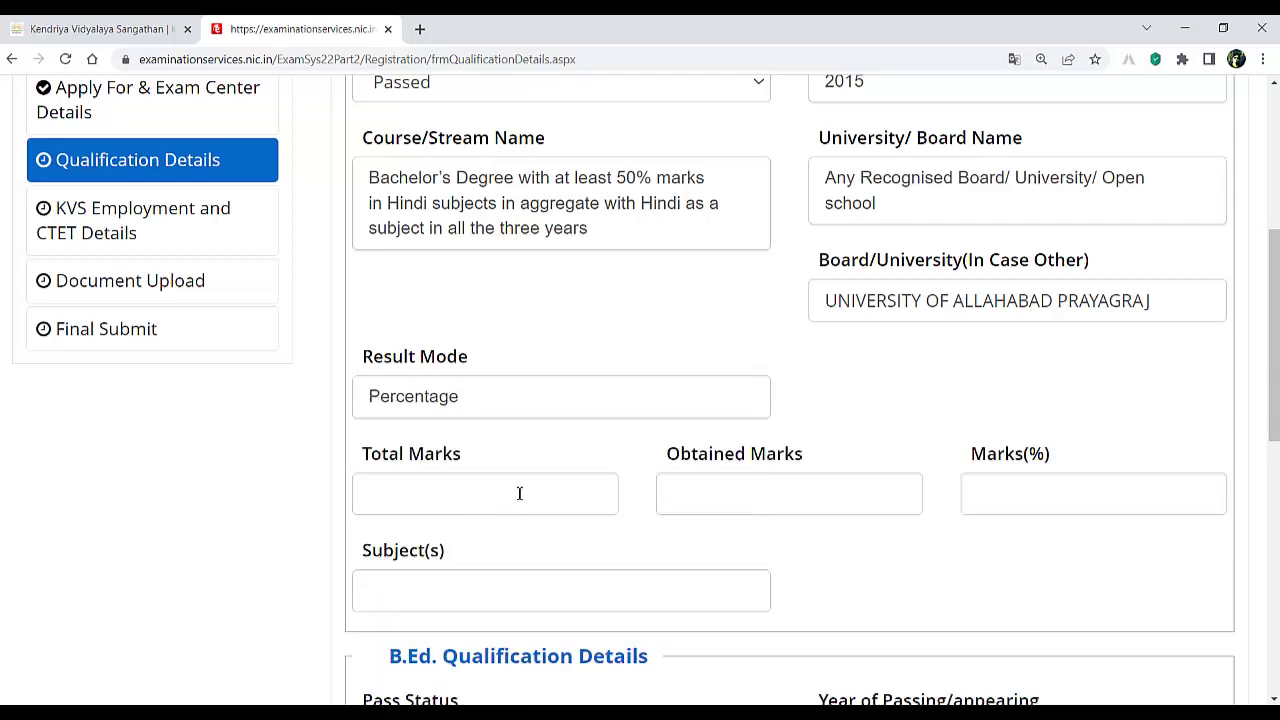
{"action": "left_click", "coordinate": [519, 493]}
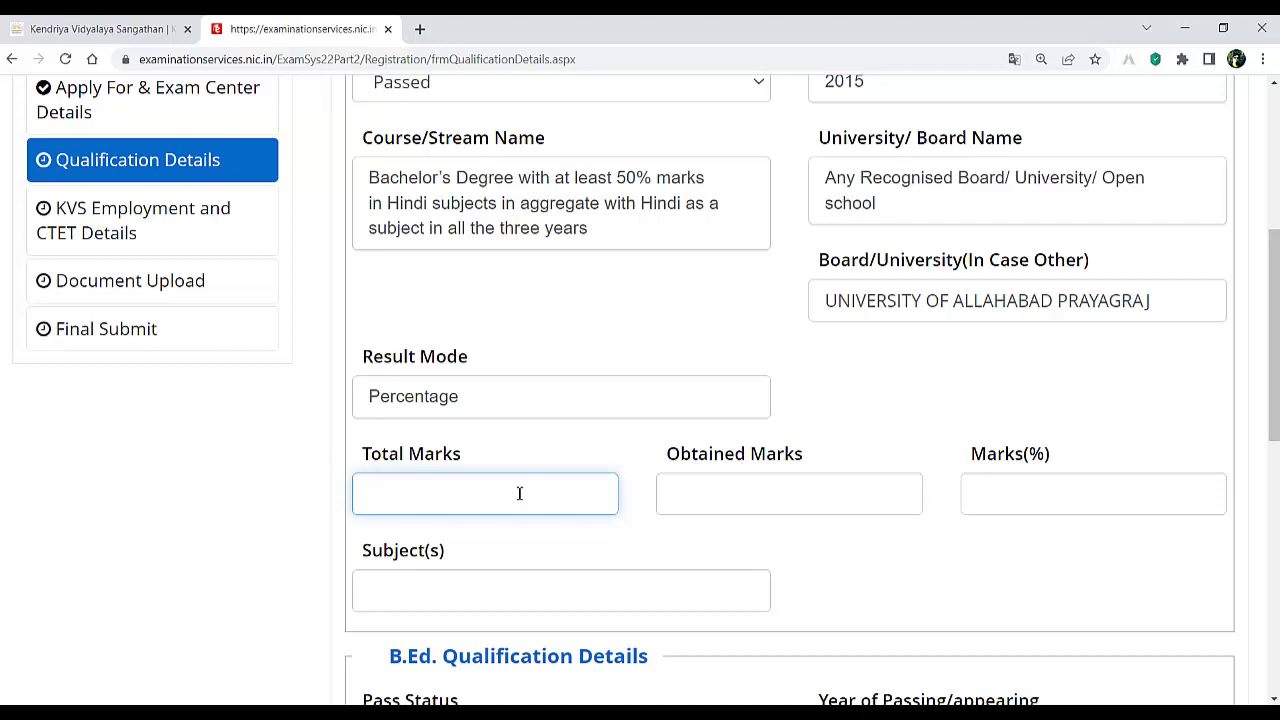
{"action": "type", "text": "3360"}
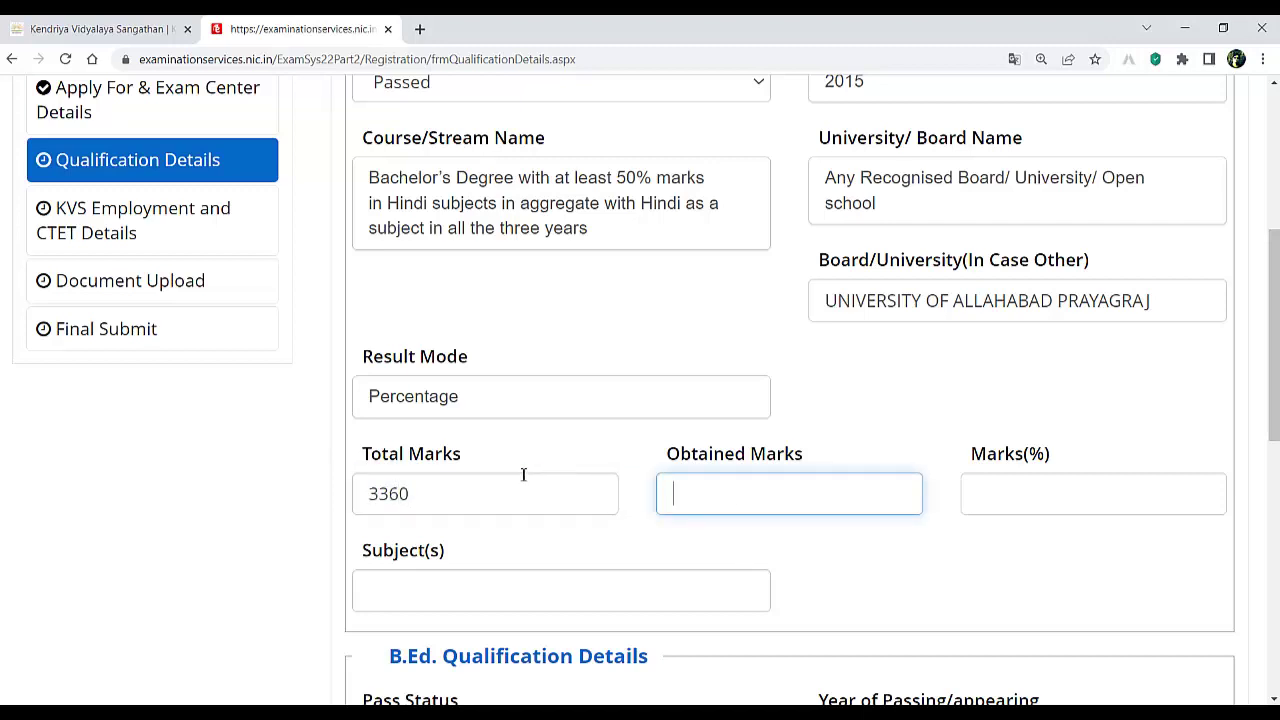
{"action": "left_click", "coordinate": [456, 487]}
{"action": "left_click", "coordinate": [1035, 505]}
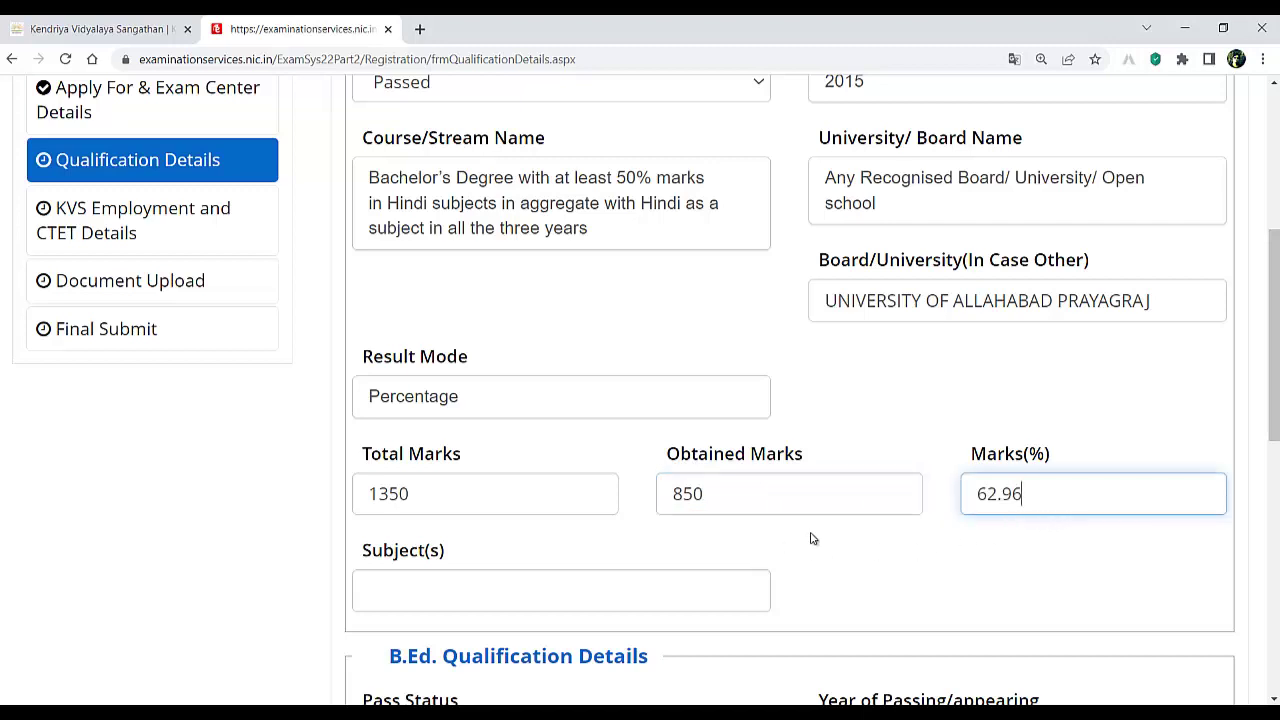
- Enter HINDI SANSKRIT ENGLISH as the graduation subjects
{"action": "left_click", "coordinate": [580, 592]}
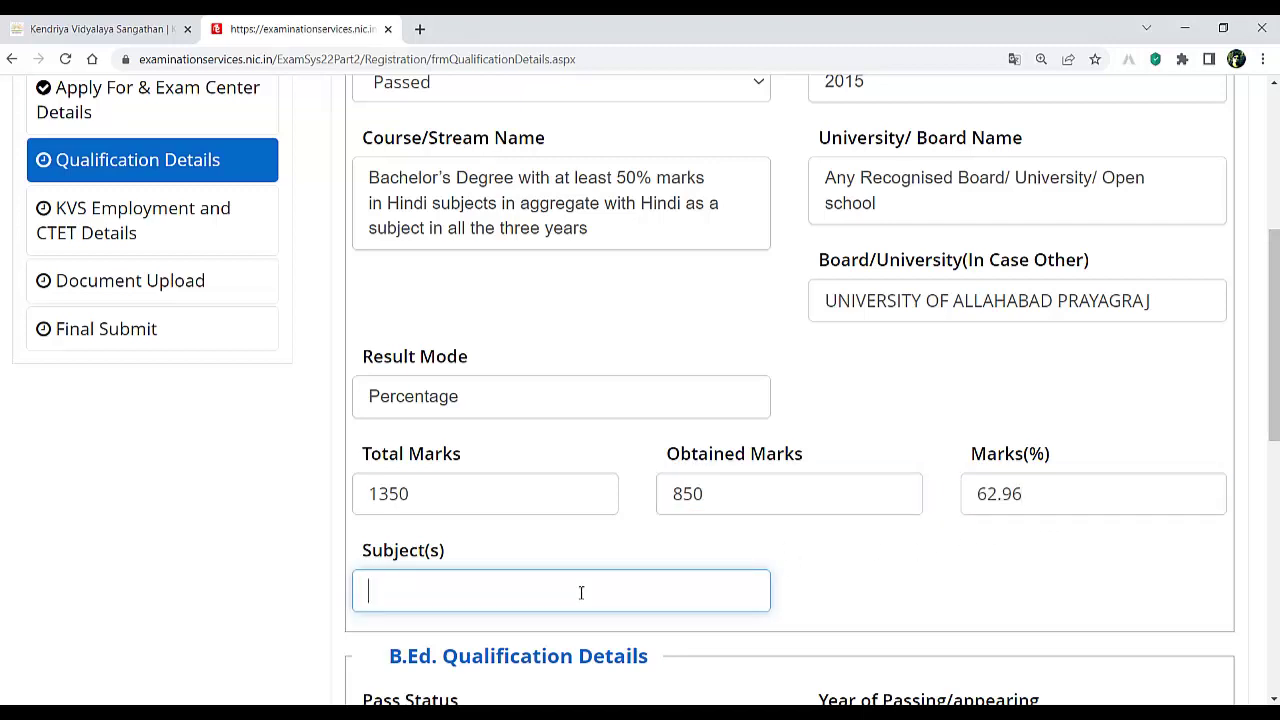
{"action": "type", "text": "HINDI SANSKRIT ENGLISH"}
{"action": "left_click", "coordinate": [851, 603]}
- Mark the B.Ed. as Passed in 2017 with course B.Ed or equivalent degree
{"action": "scroll", "coordinate": [700, 540], "scroll_direction": "down", "scroll_amount": 3}
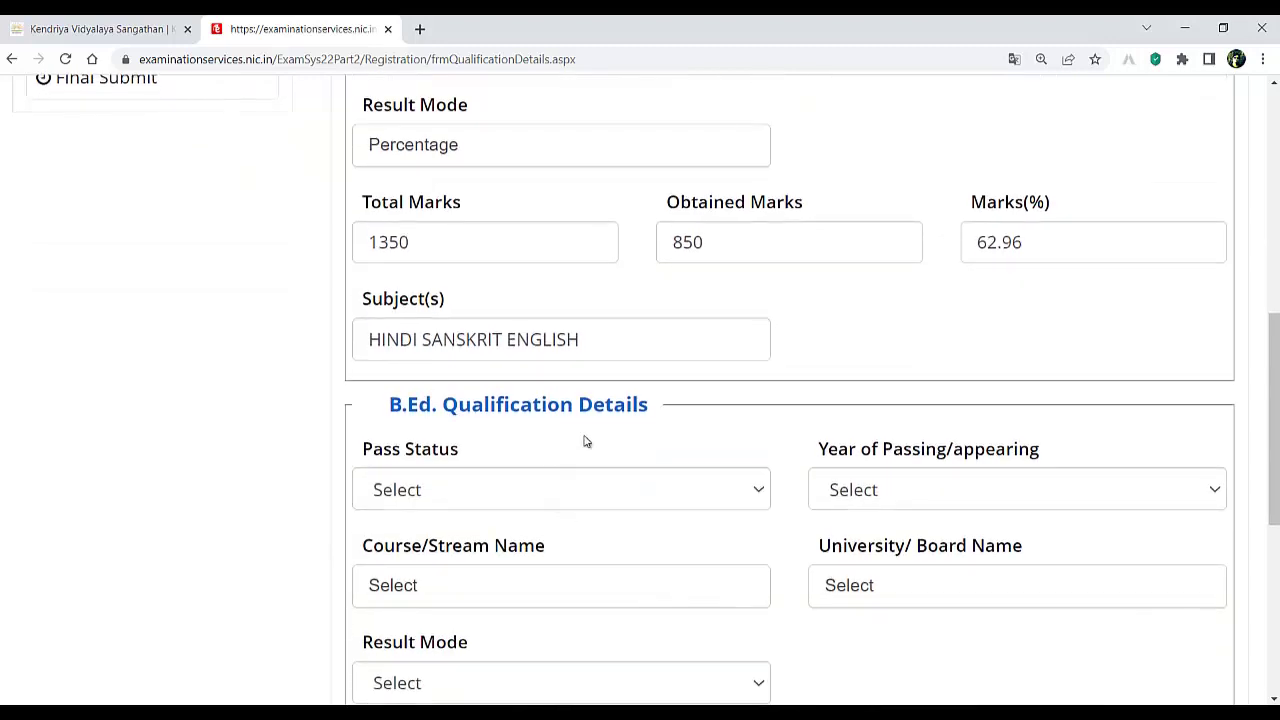
{"action": "scroll", "coordinate": [614, 429], "scroll_direction": "down", "scroll_amount": 2}
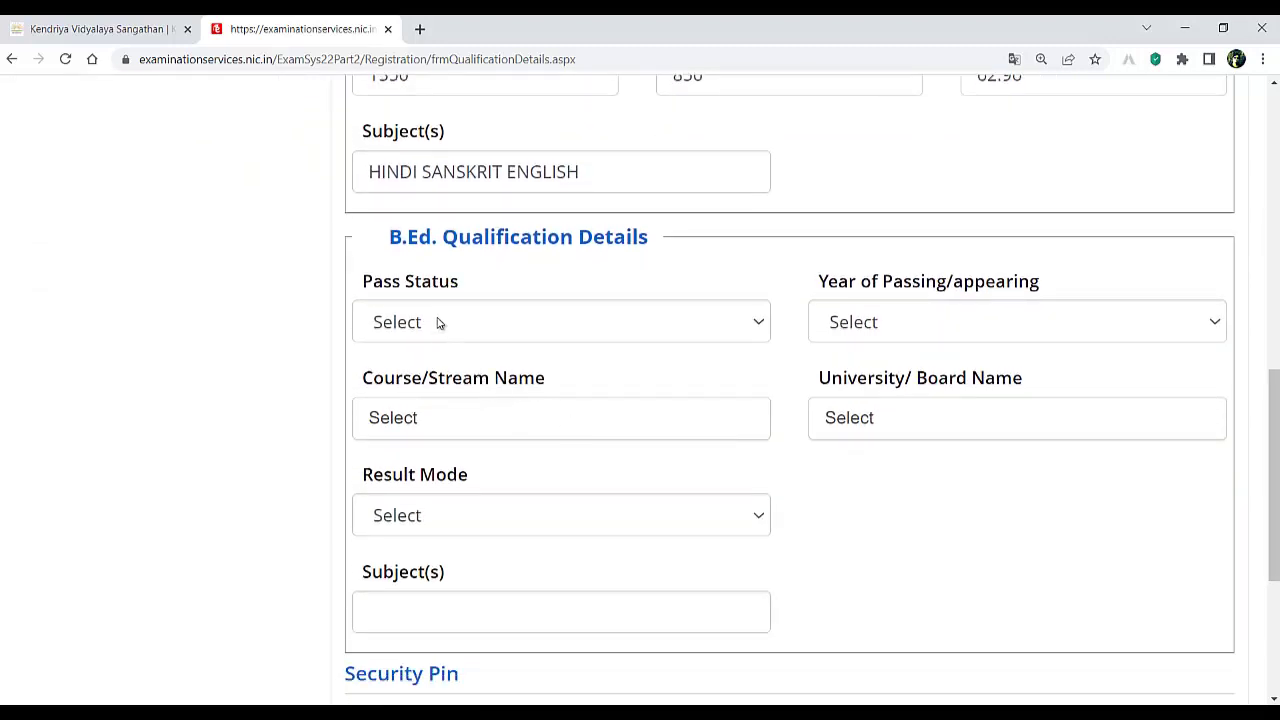
{"action": "left_click", "coordinate": [437, 322]}
{"action": "left_click", "coordinate": [424, 380]}
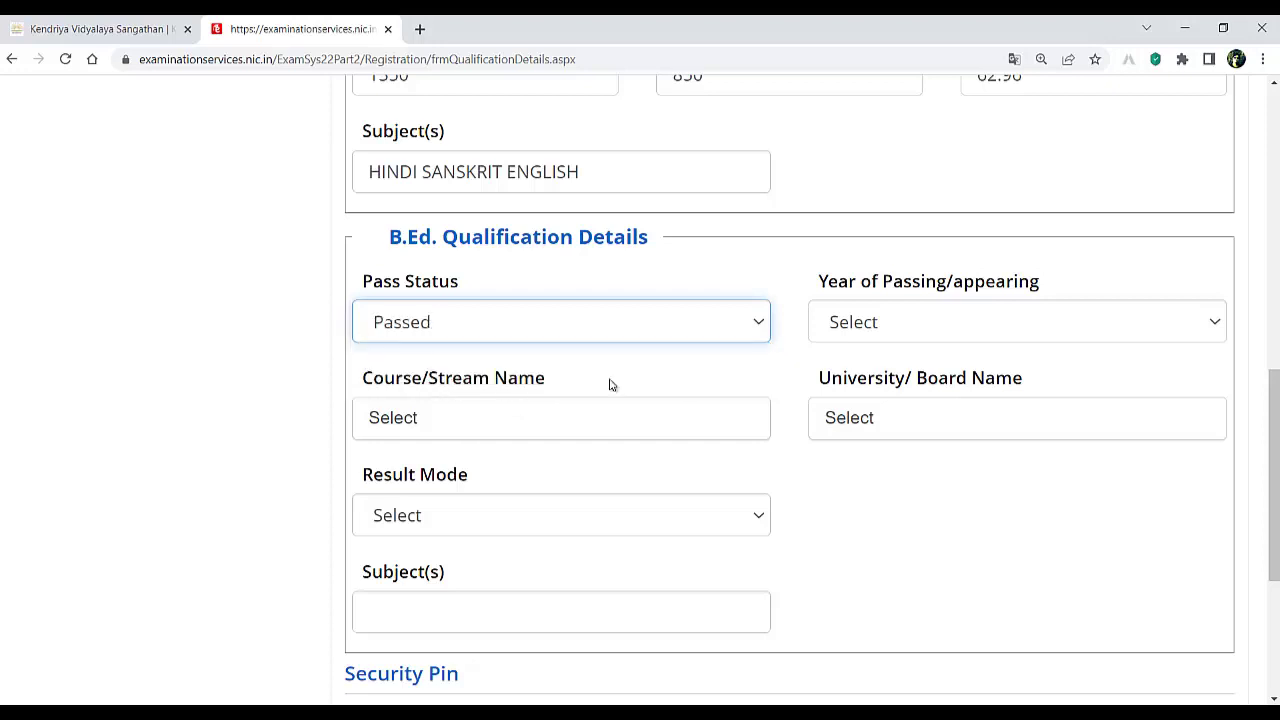
{"action": "left_click", "coordinate": [862, 330]}
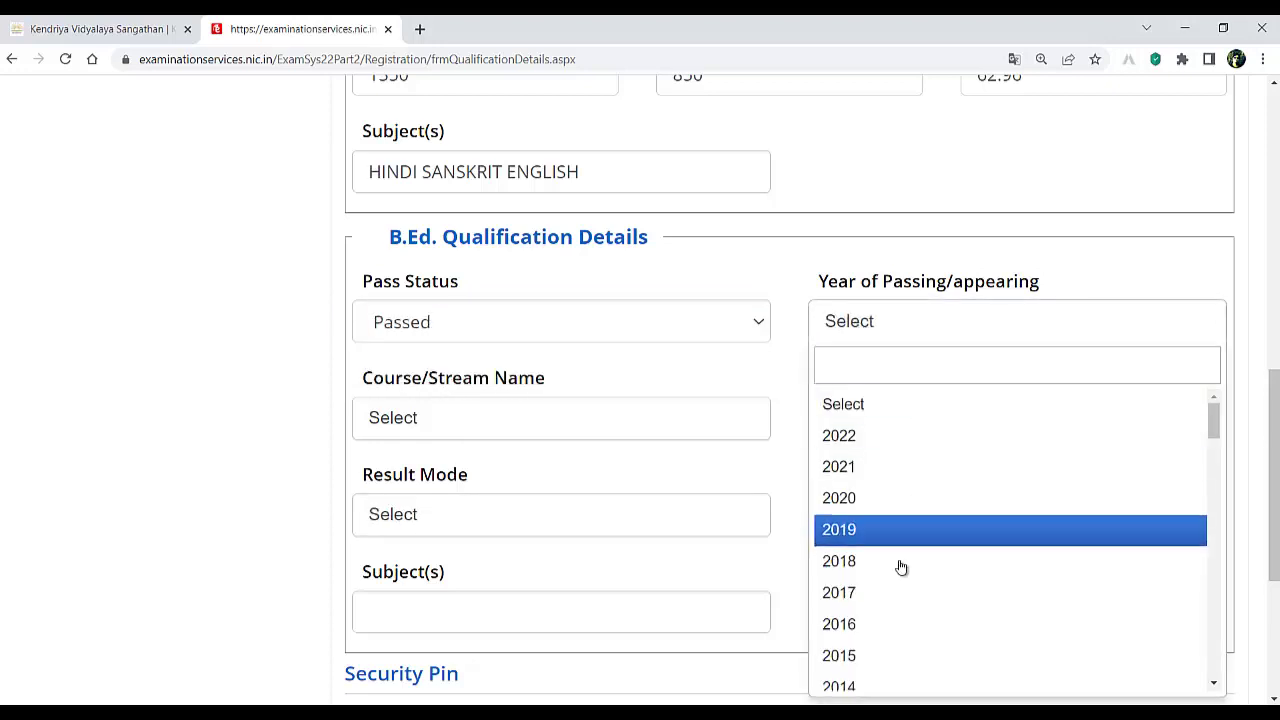
{"action": "left_click", "coordinate": [862, 590]}
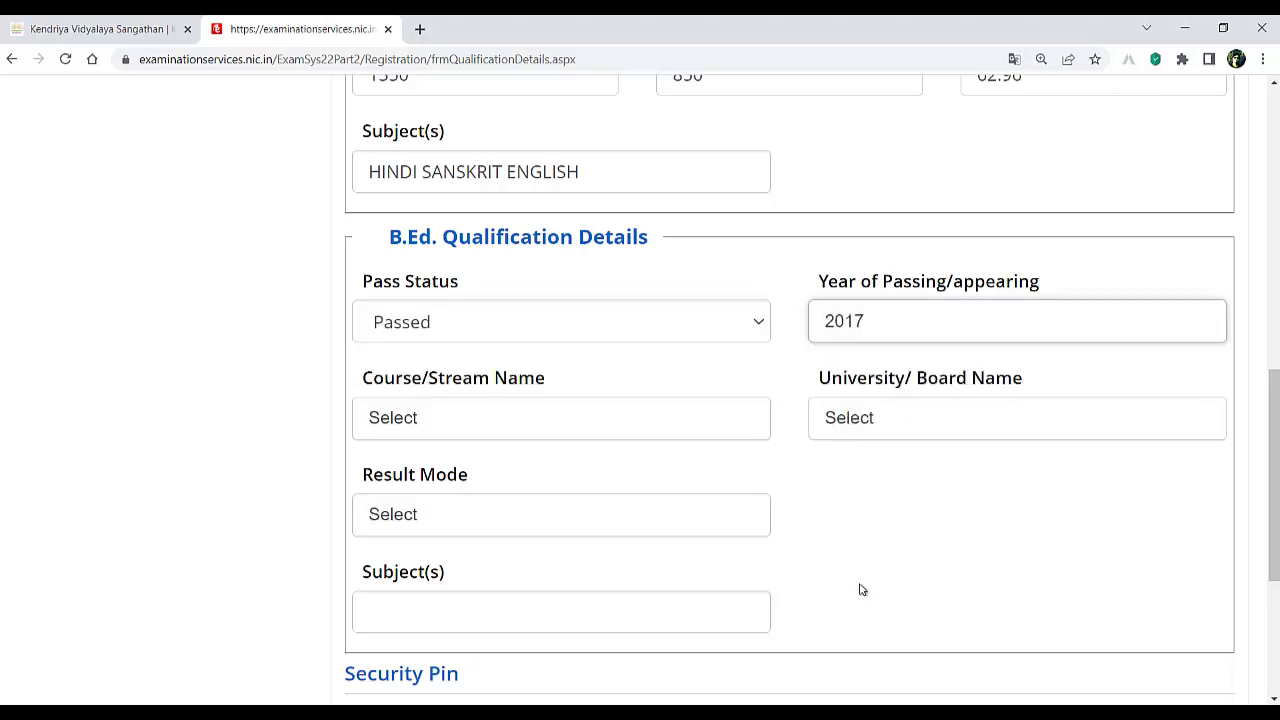
{"action": "left_click", "coordinate": [470, 430]}
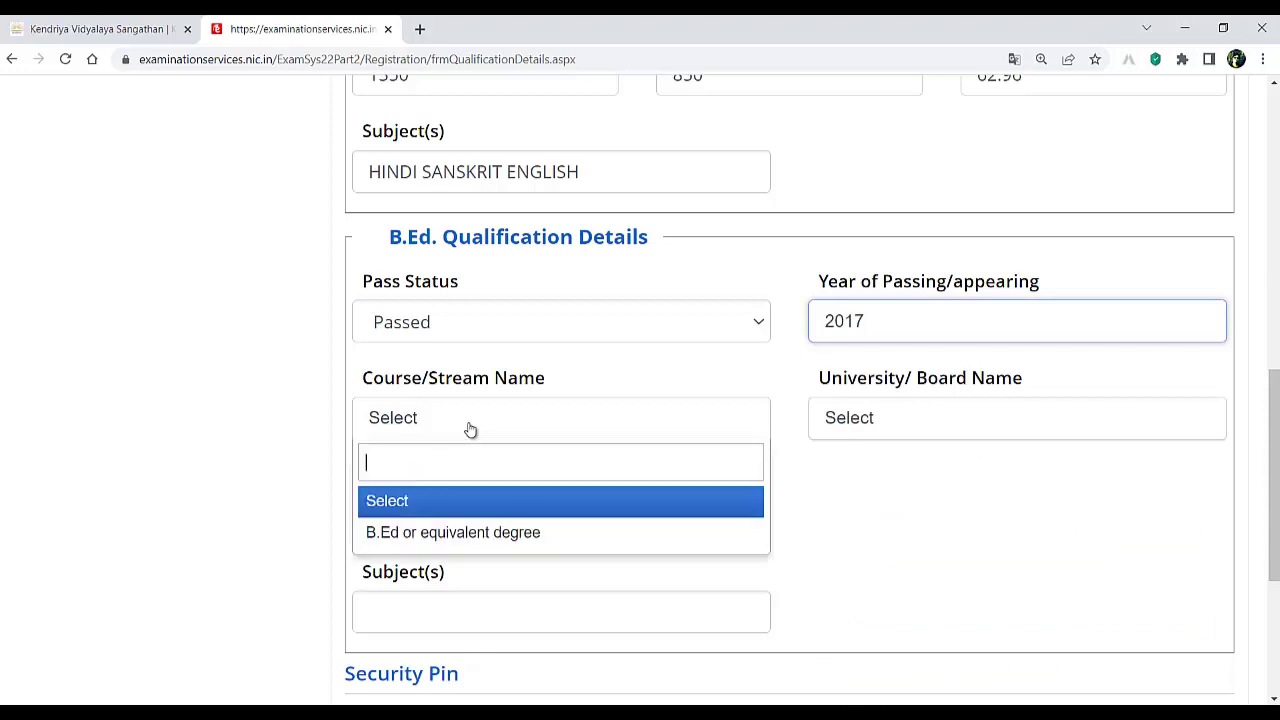
{"action": "left_click", "coordinate": [511, 533]}
- Choose Any Recognized Board/University/Open school as the B.Ed. board, then save and continue
{"action": "left_click", "coordinate": [890, 421]}
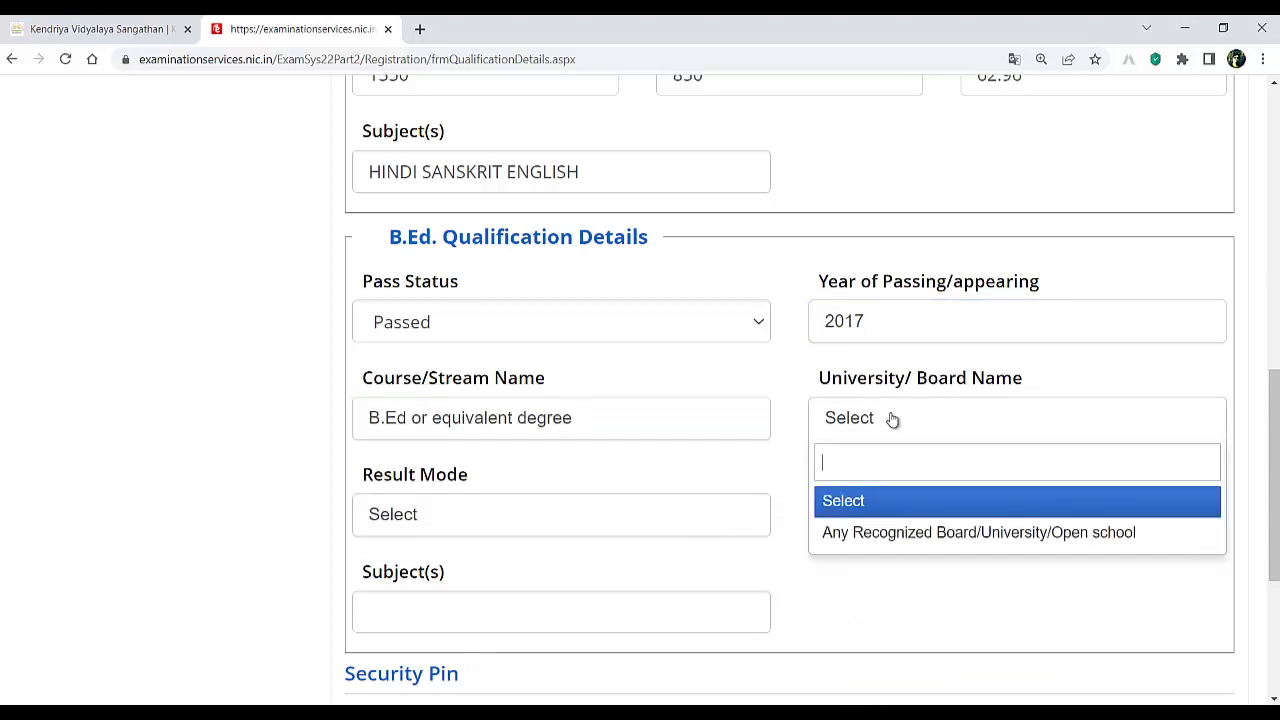
{"action": "left_click", "coordinate": [880, 531]}
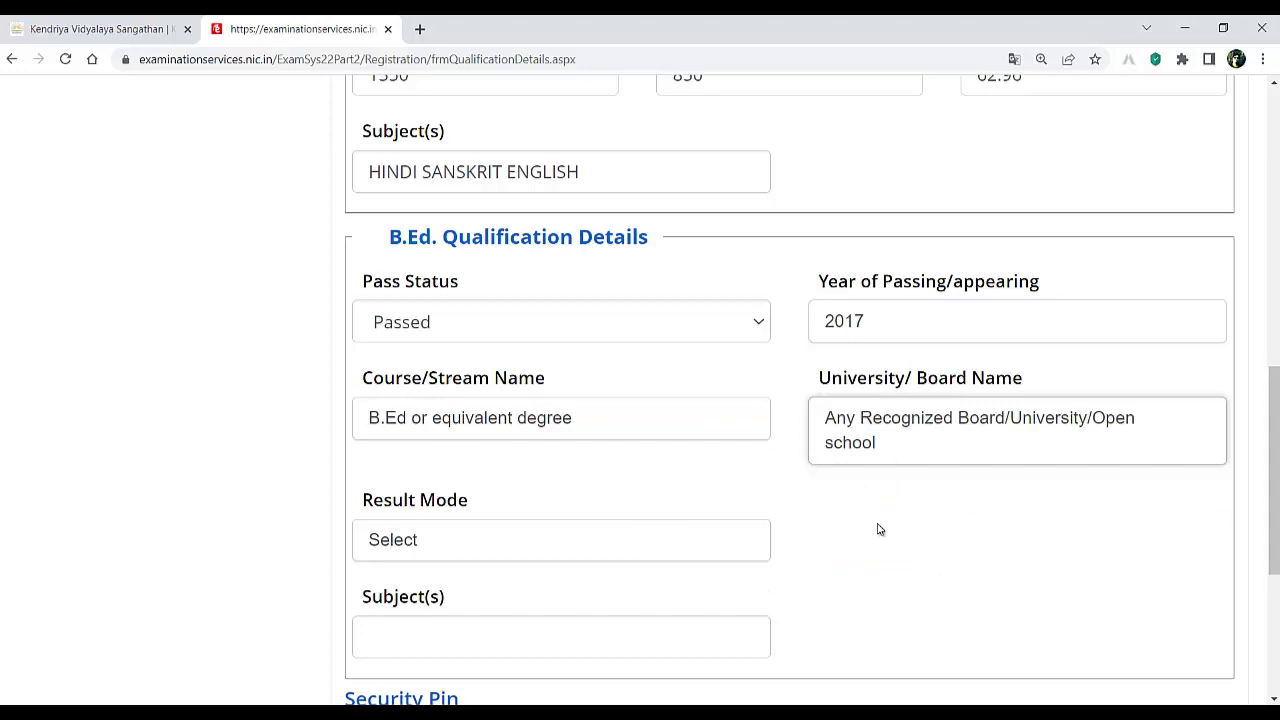
{"action": "left_click", "coordinate": [874, 416]}
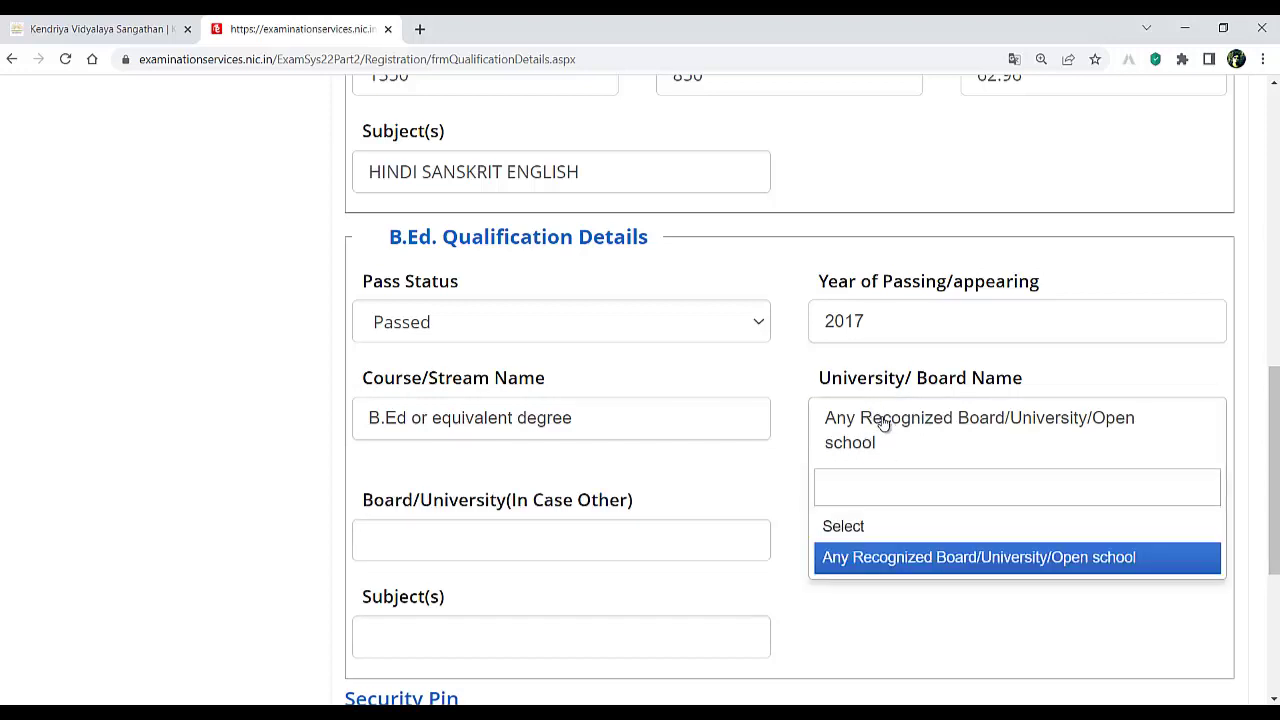
{"action": "type", "text": "VBS"}
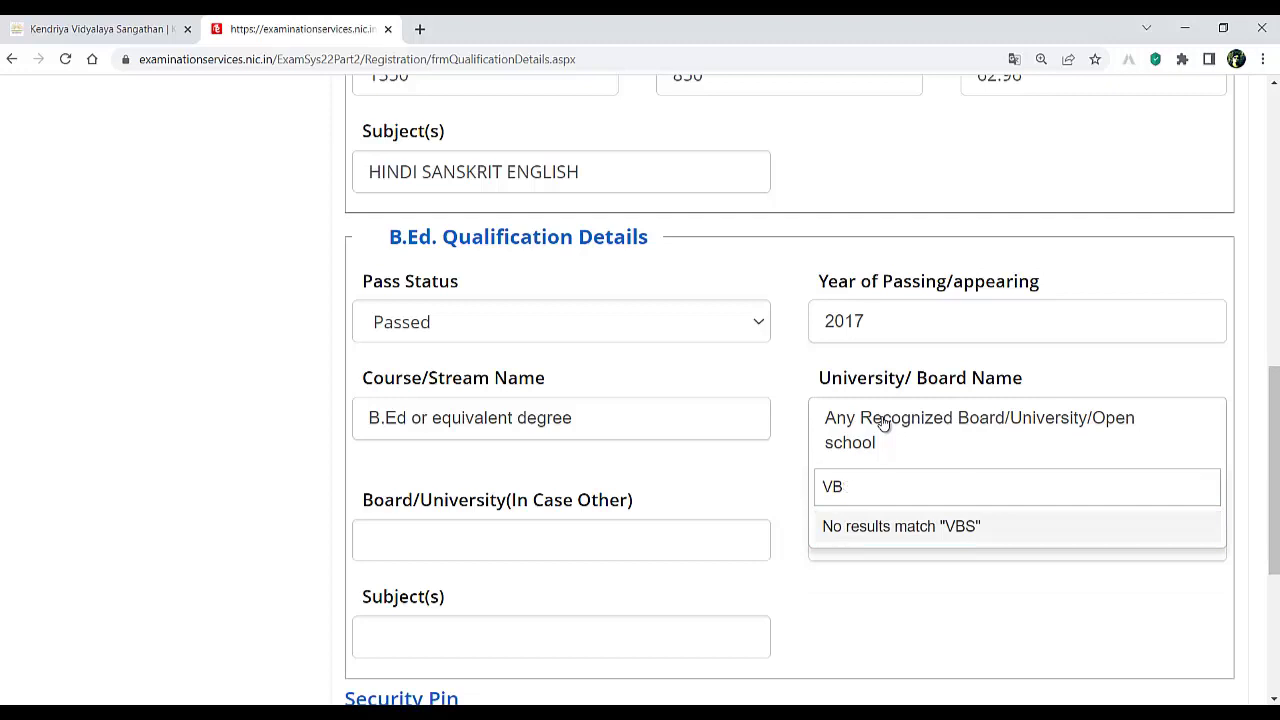
{"action": "key", "text": "BackSpace"}
{"action": "key", "text": "BackSpace"}
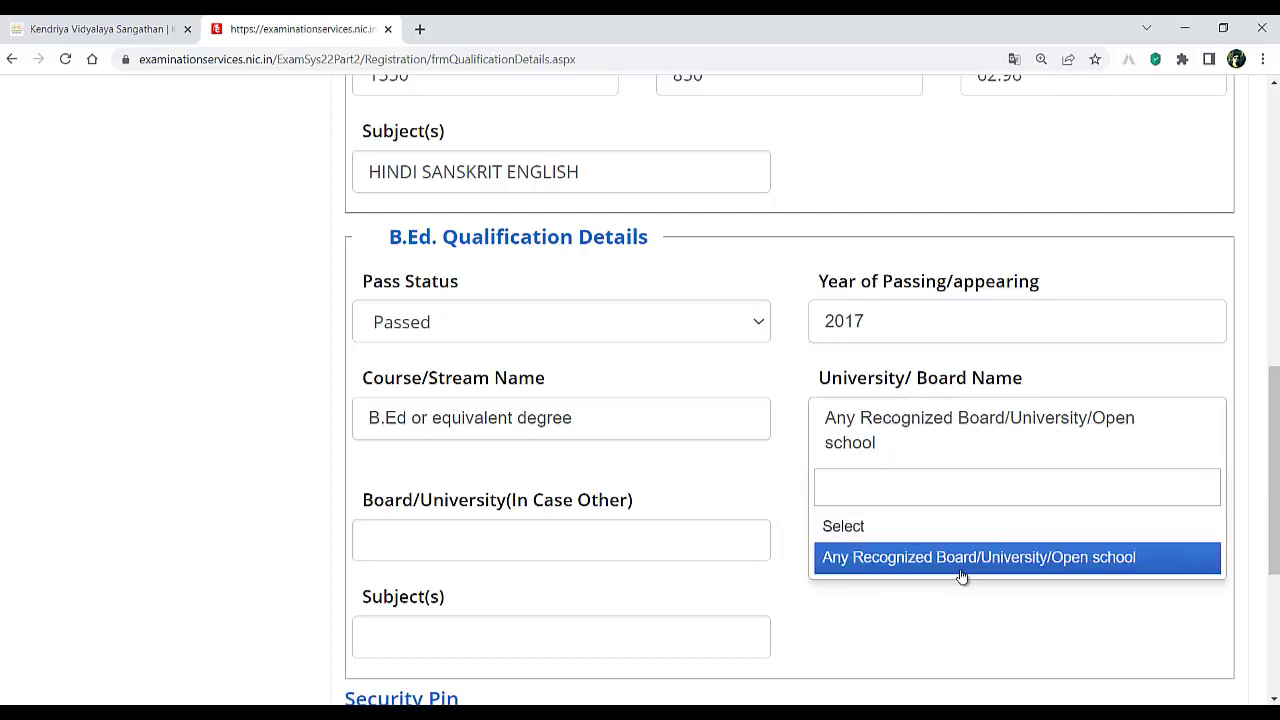
{"action": "left_click", "coordinate": [952, 557]}
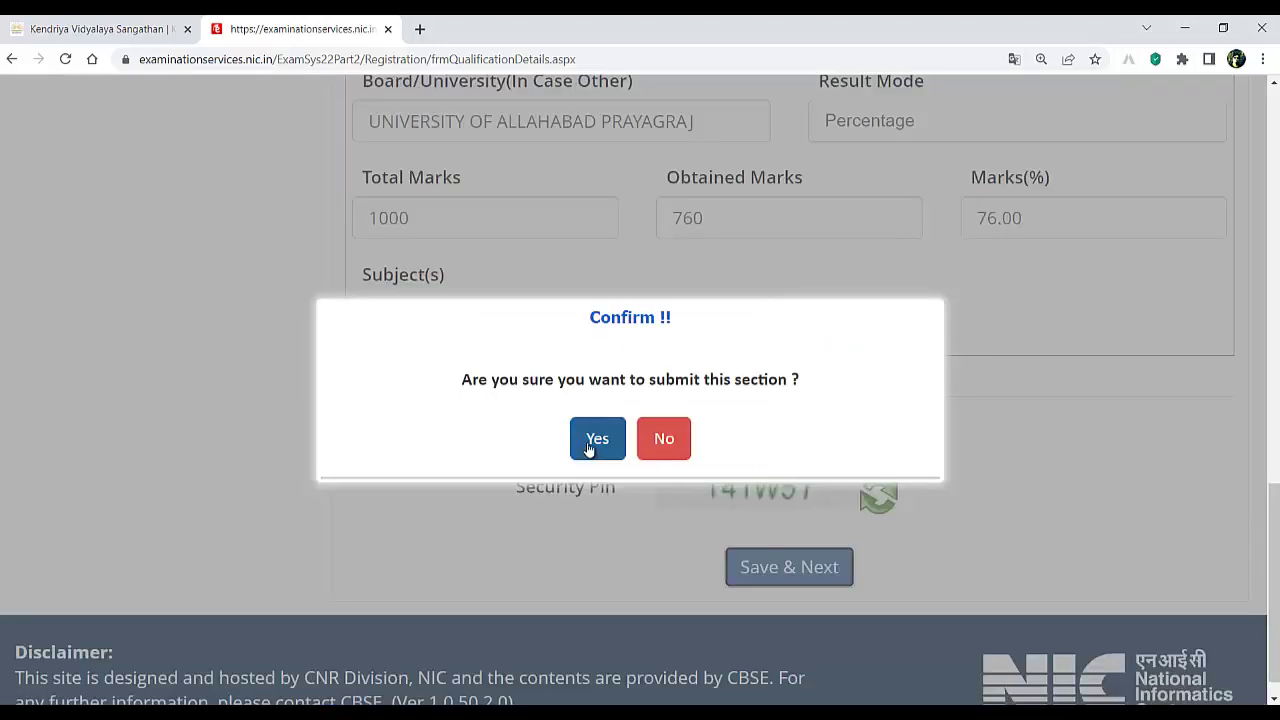
{"action": "left_click", "coordinate": [596, 440]}
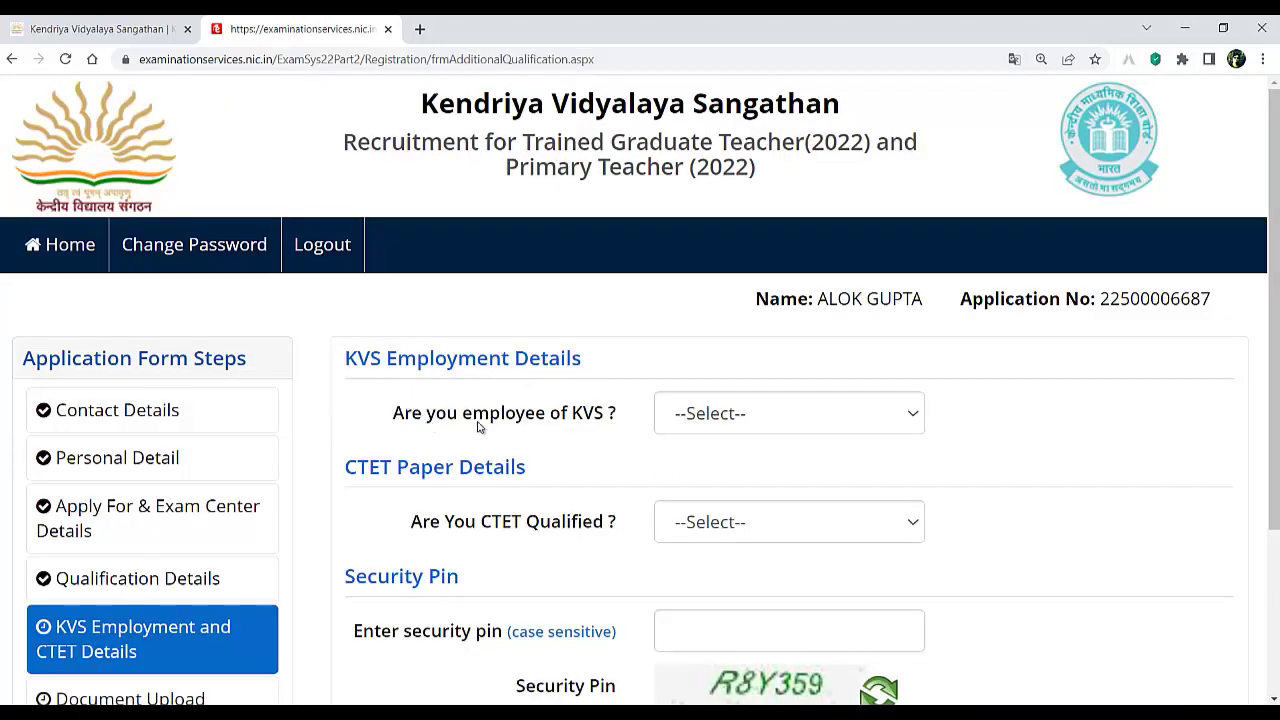
- Answer No to being a KVS employee and Yes to being CTET qualified
{"action": "left_click", "coordinate": [712, 420]}
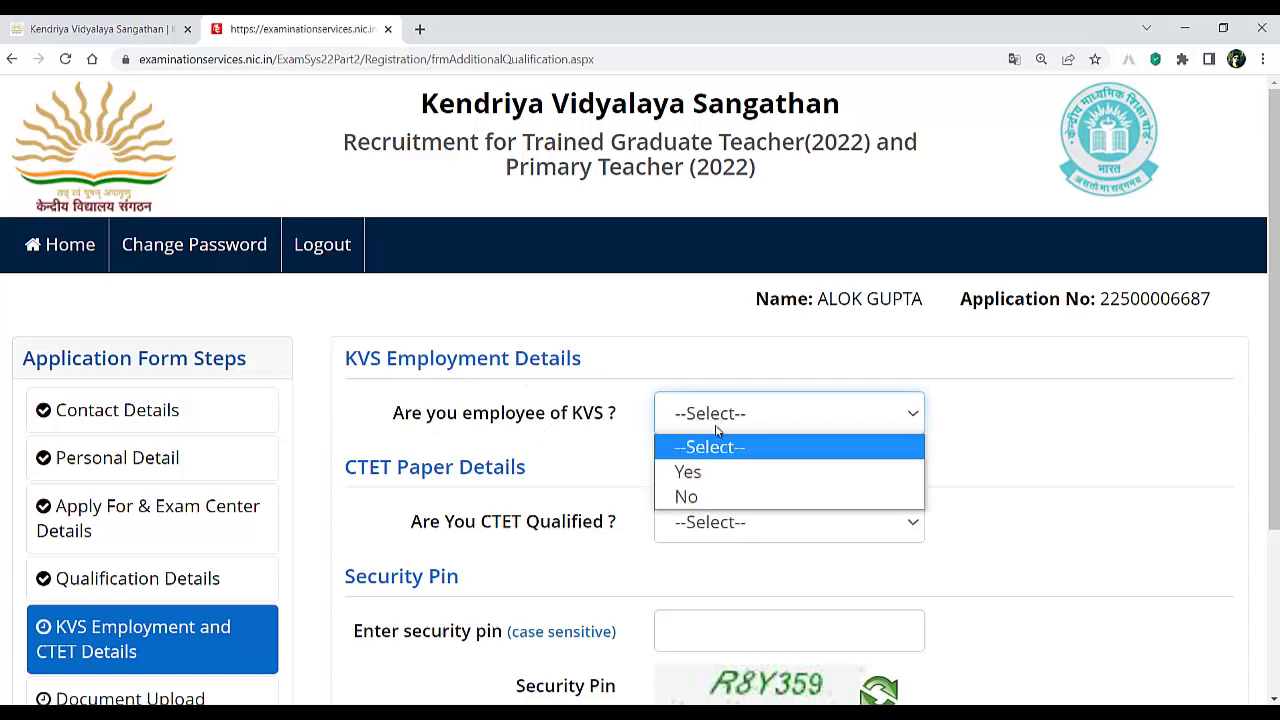
{"action": "left_click", "coordinate": [690, 496]}
{"action": "left_click", "coordinate": [536, 510]}
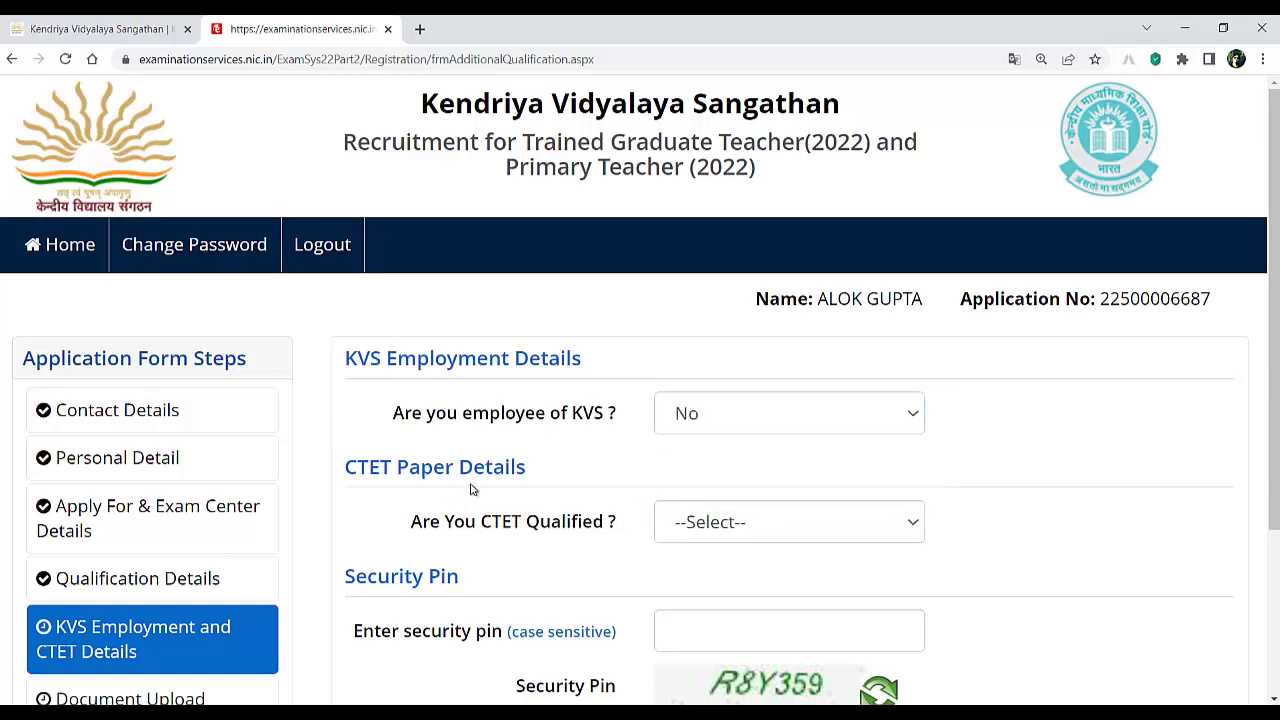
{"action": "scroll", "coordinate": [588, 470], "scroll_direction": "down", "scroll_amount": 1}
{"action": "scroll", "coordinate": [588, 470], "scroll_direction": "down", "scroll_amount": 2}
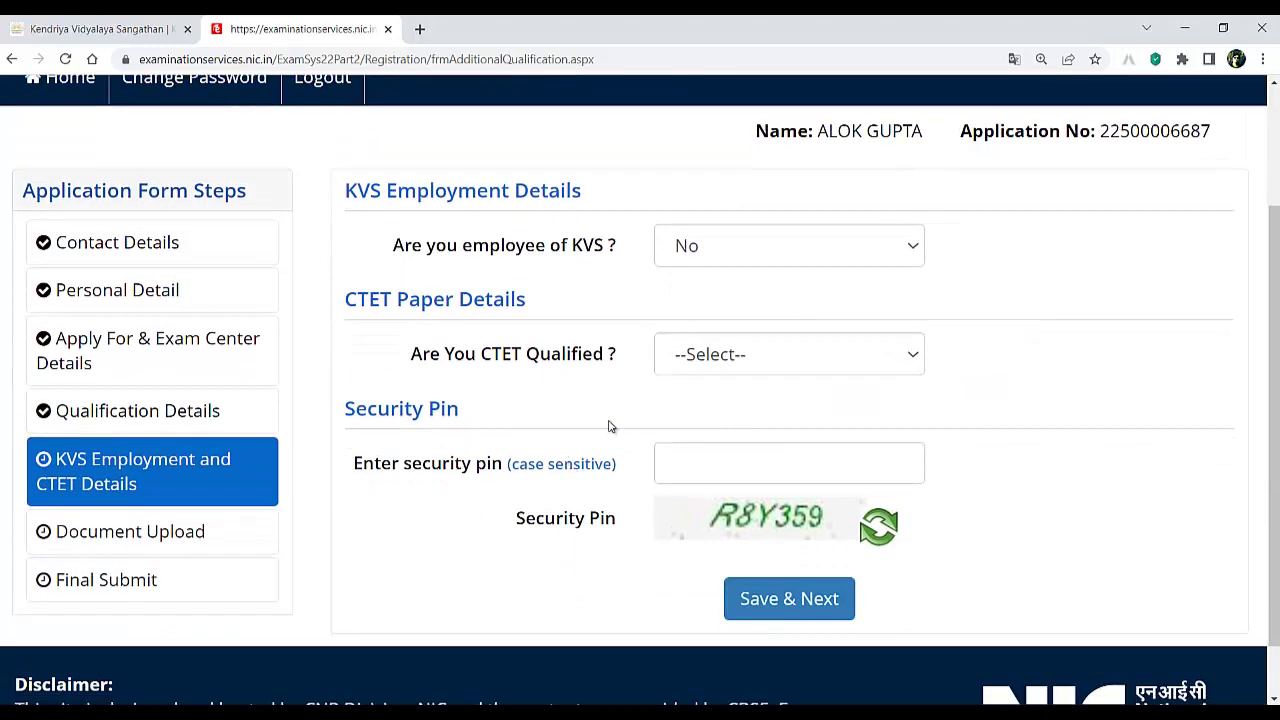
{"action": "left_click", "coordinate": [740, 365]}
{"action": "left_click", "coordinate": [727, 398]}
{"action": "key", "text": "Down"}
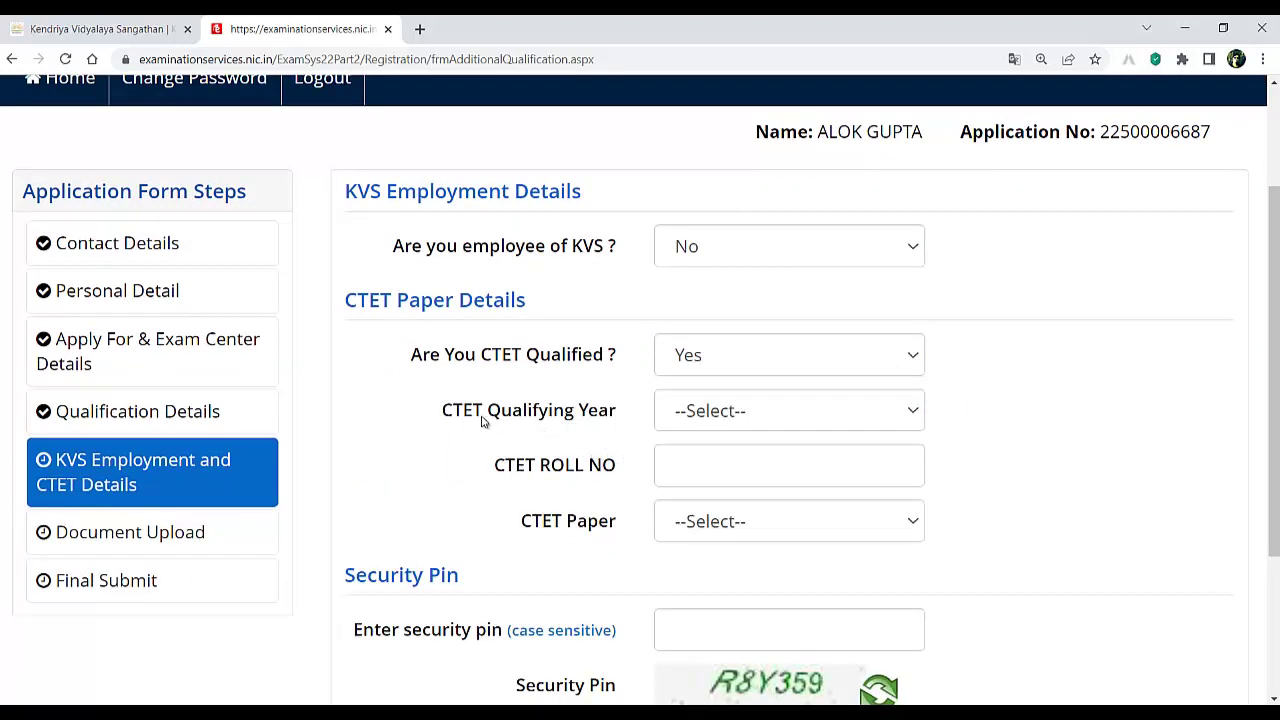
- Choose November - 2012 as the CTET qualifying year and Paper II, with the roll number field
{"action": "left_click", "coordinate": [745, 411]}
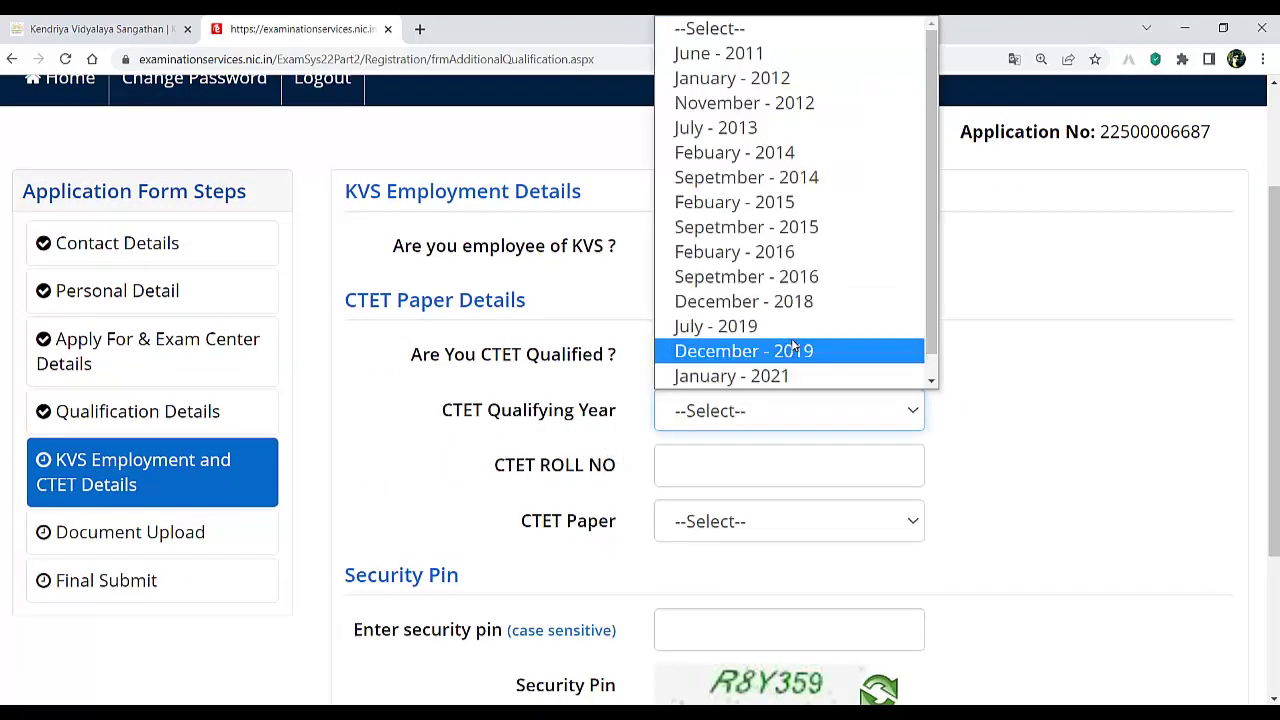
{"action": "scroll", "coordinate": [797, 348], "scroll_direction": "down", "scroll_amount": 1}
{"action": "scroll", "coordinate": [795, 352], "scroll_direction": "up", "scroll_amount": 1}
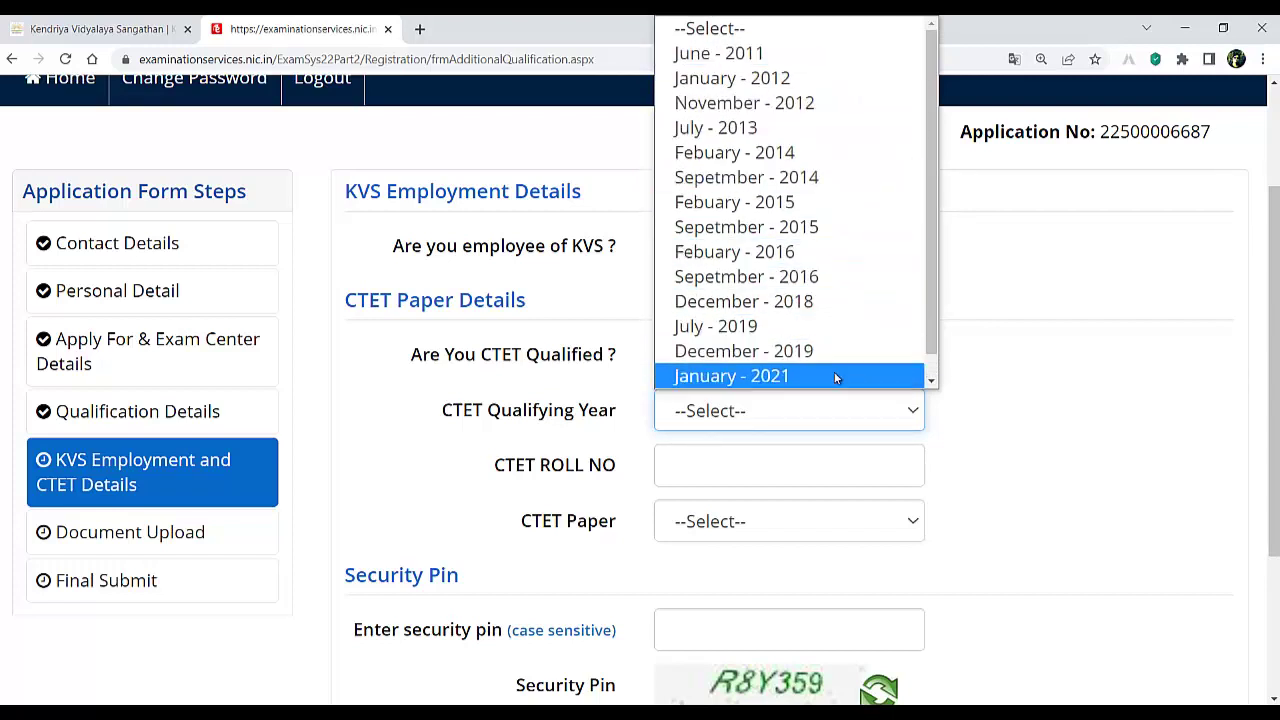
{"action": "left_click", "coordinate": [806, 104]}
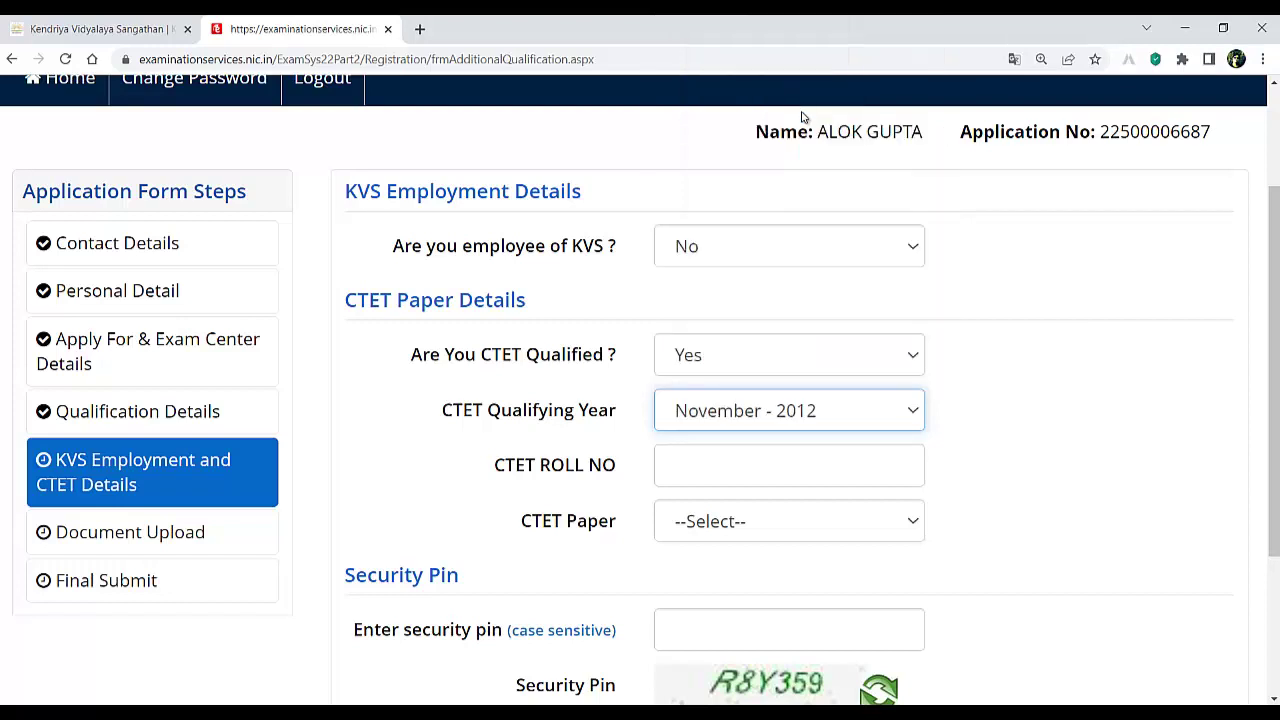
{"action": "left_click", "coordinate": [757, 467]}
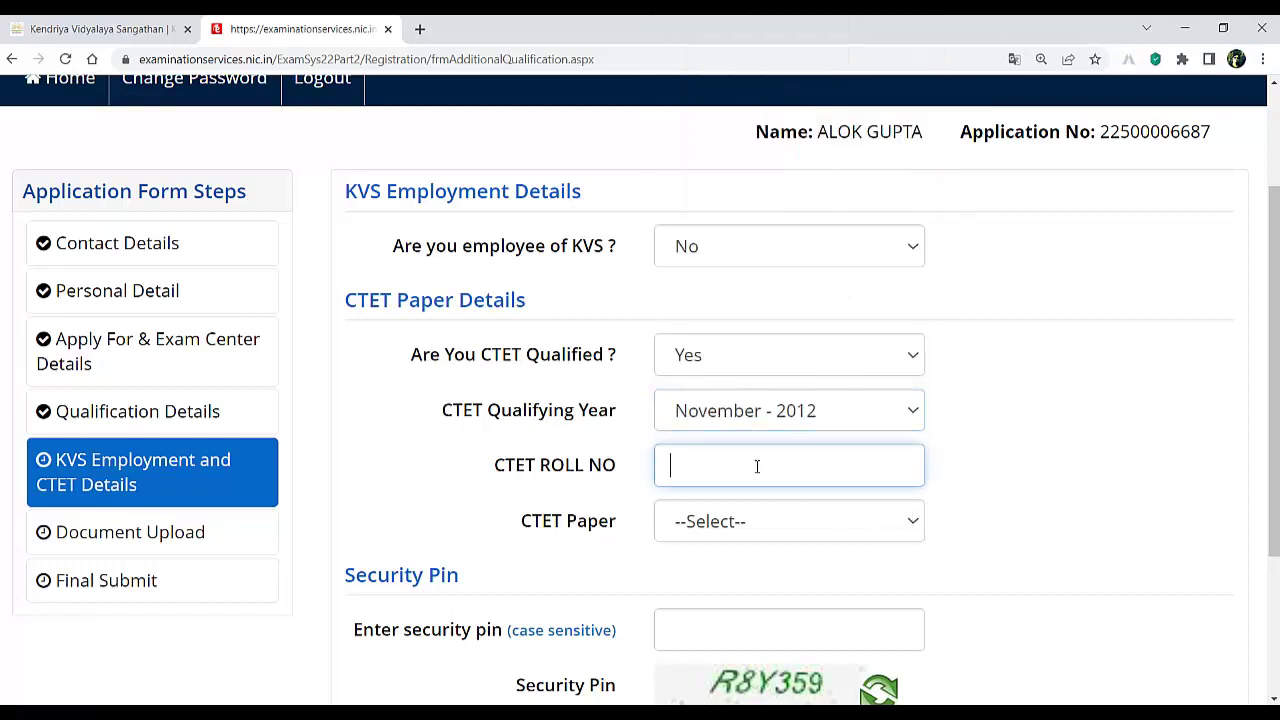
{"action": "left_click", "coordinate": [732, 530]}
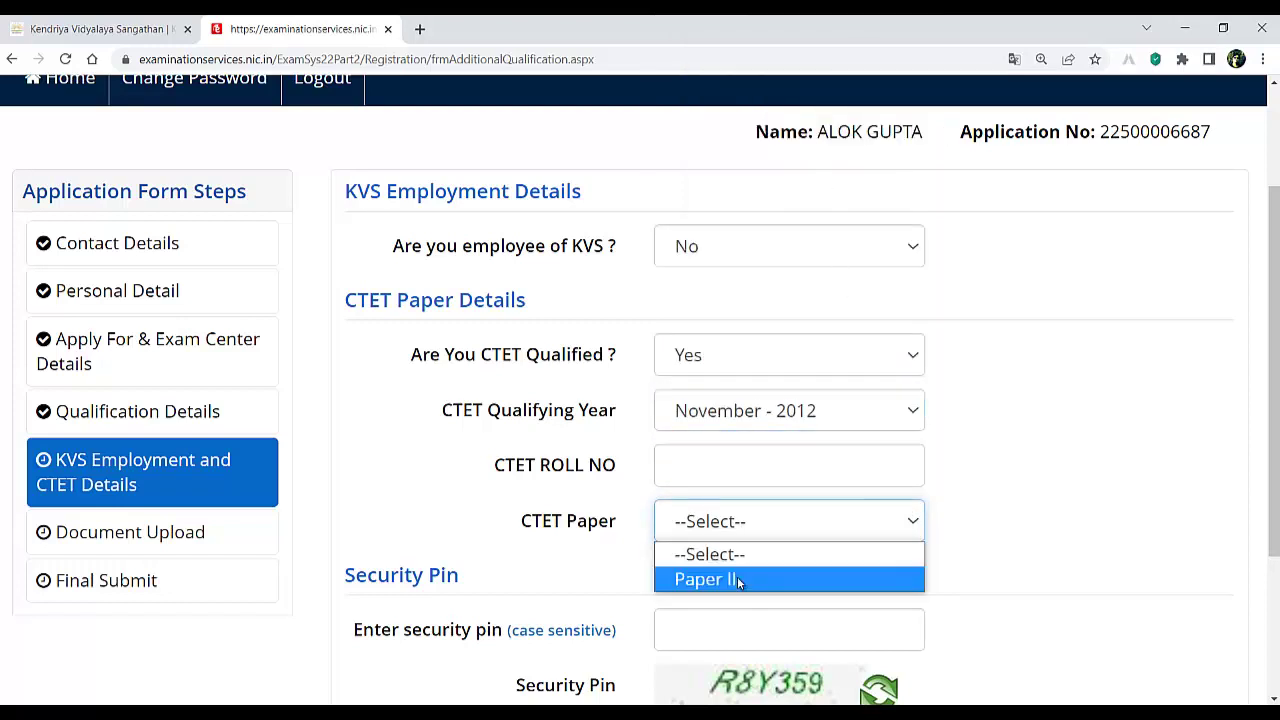
{"action": "left_click", "coordinate": [737, 577]}
{"action": "left_click", "coordinate": [820, 580]}
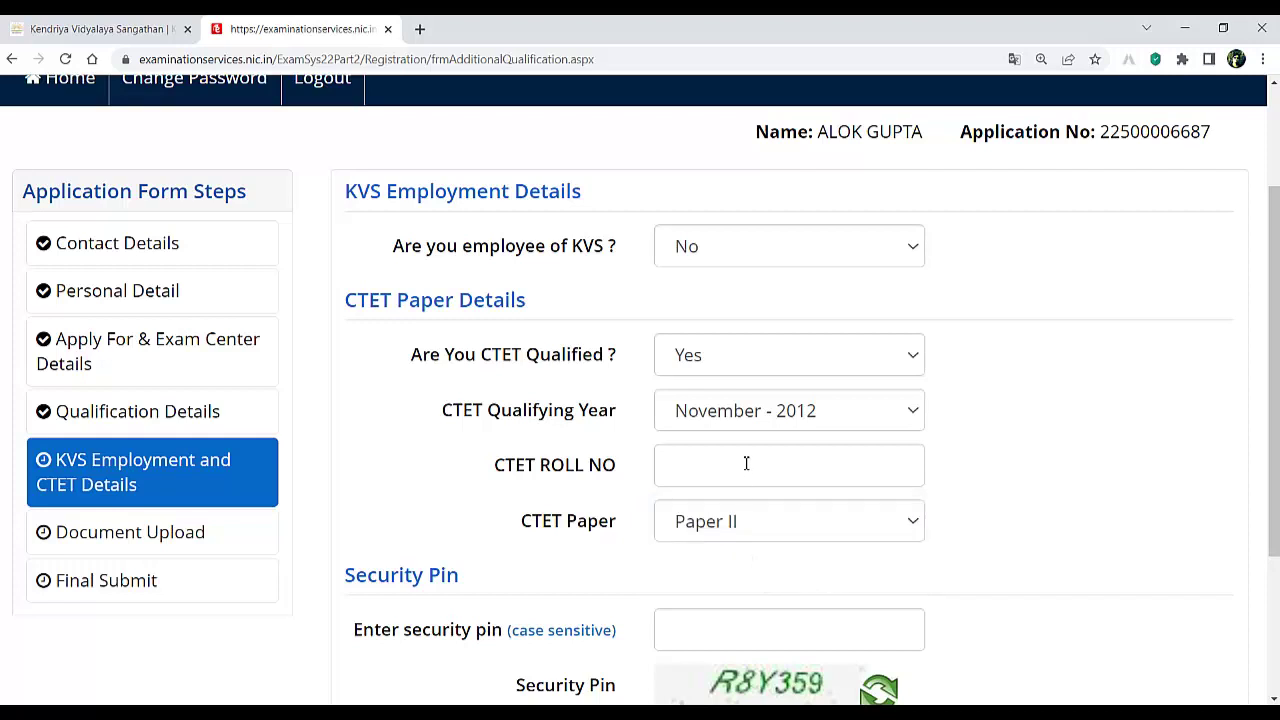
{"action": "left_click", "coordinate": [746, 463]}
{"action": "scroll", "coordinate": [600, 557], "scroll_direction": "down", "scroll_amount": 3}
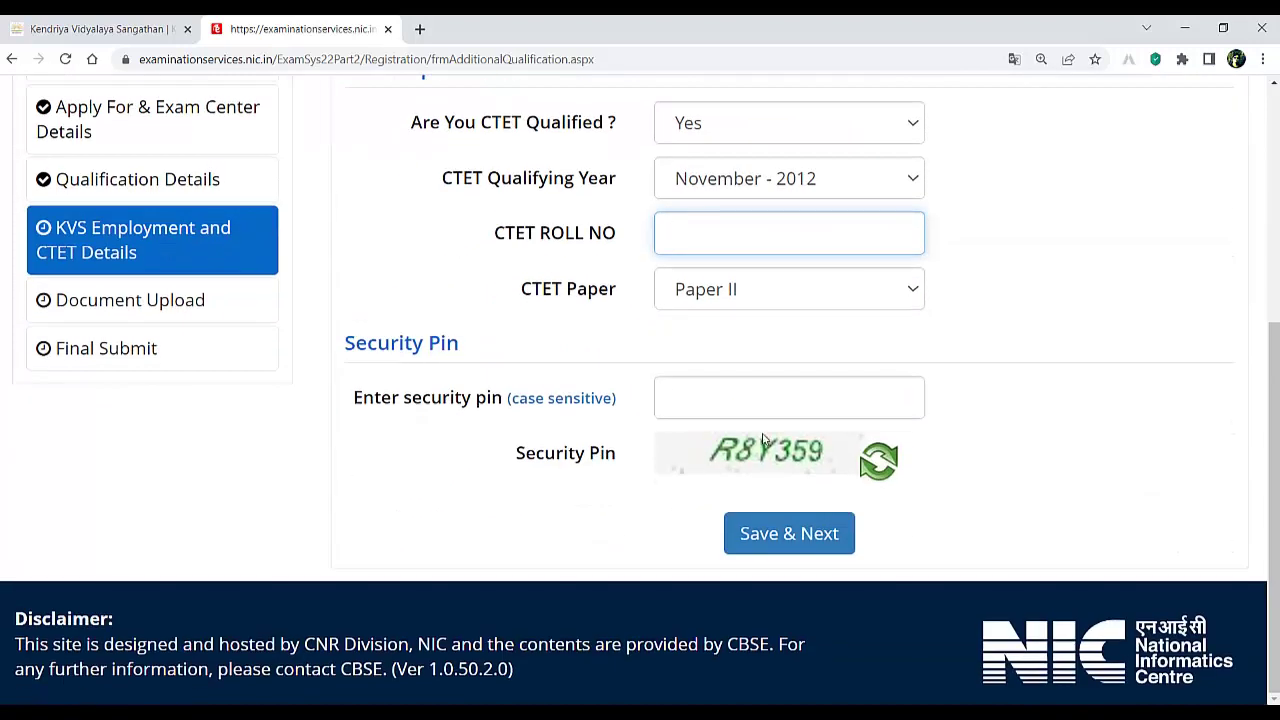